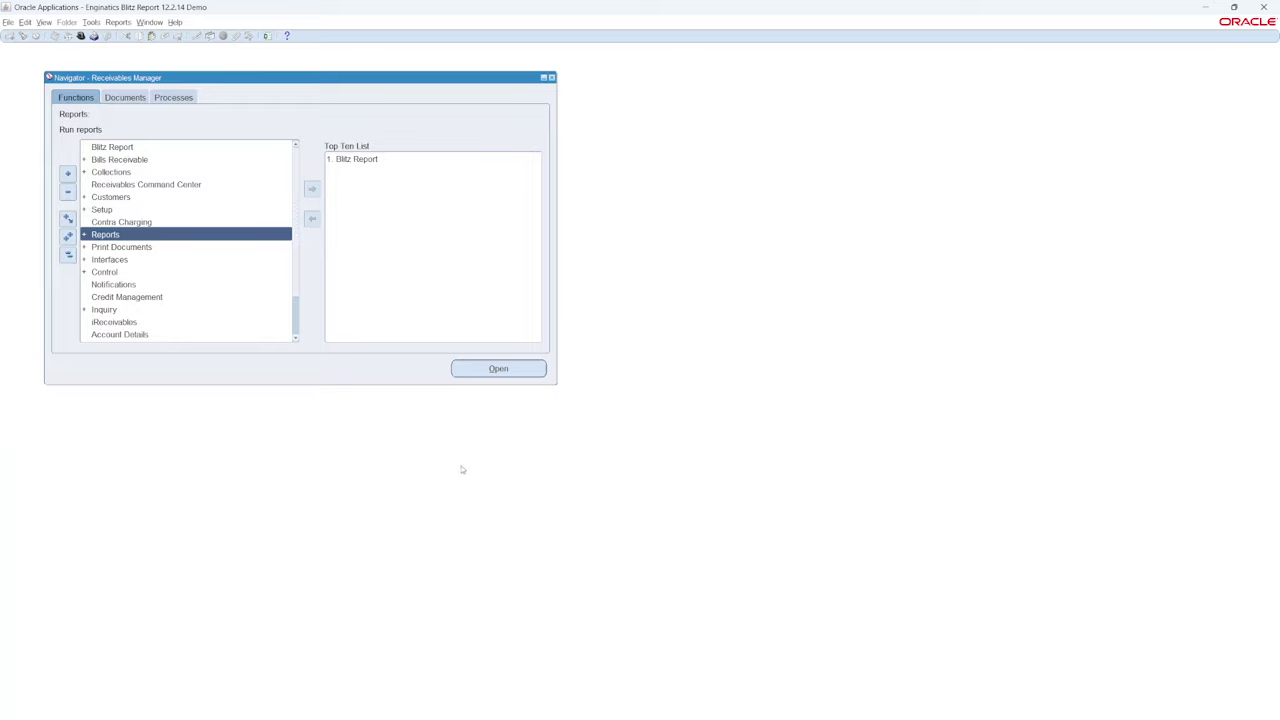
# - Open the Receivables Command Center and filter the dashboard to the Vision Operations (USA) ledger
pyautogui.doubleClick(140, 186)
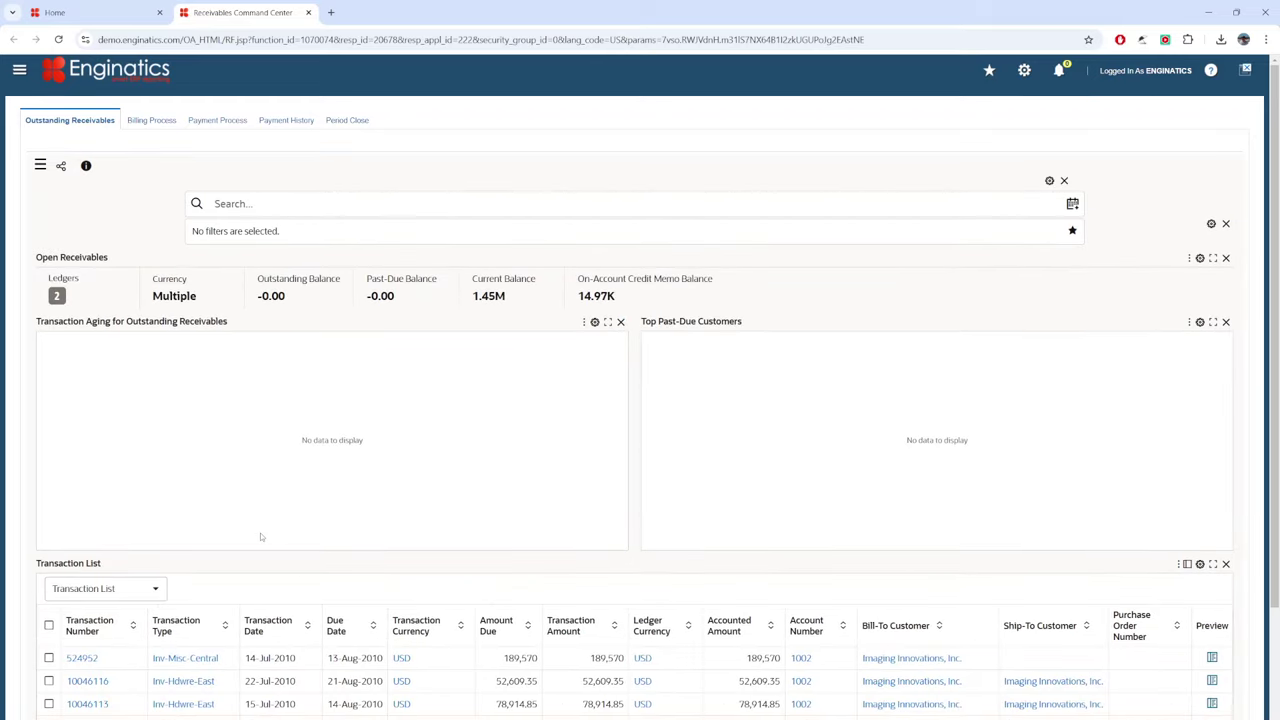
pyautogui.click(57, 296)
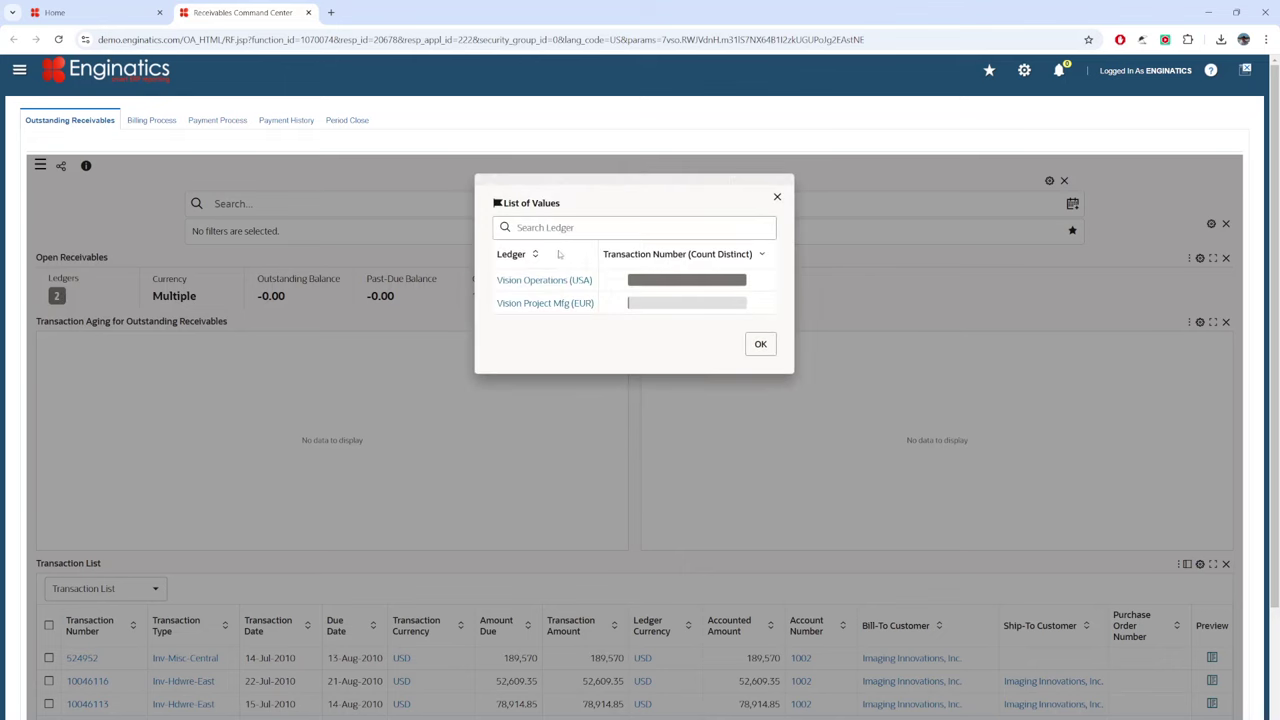
pyautogui.click(545, 281)
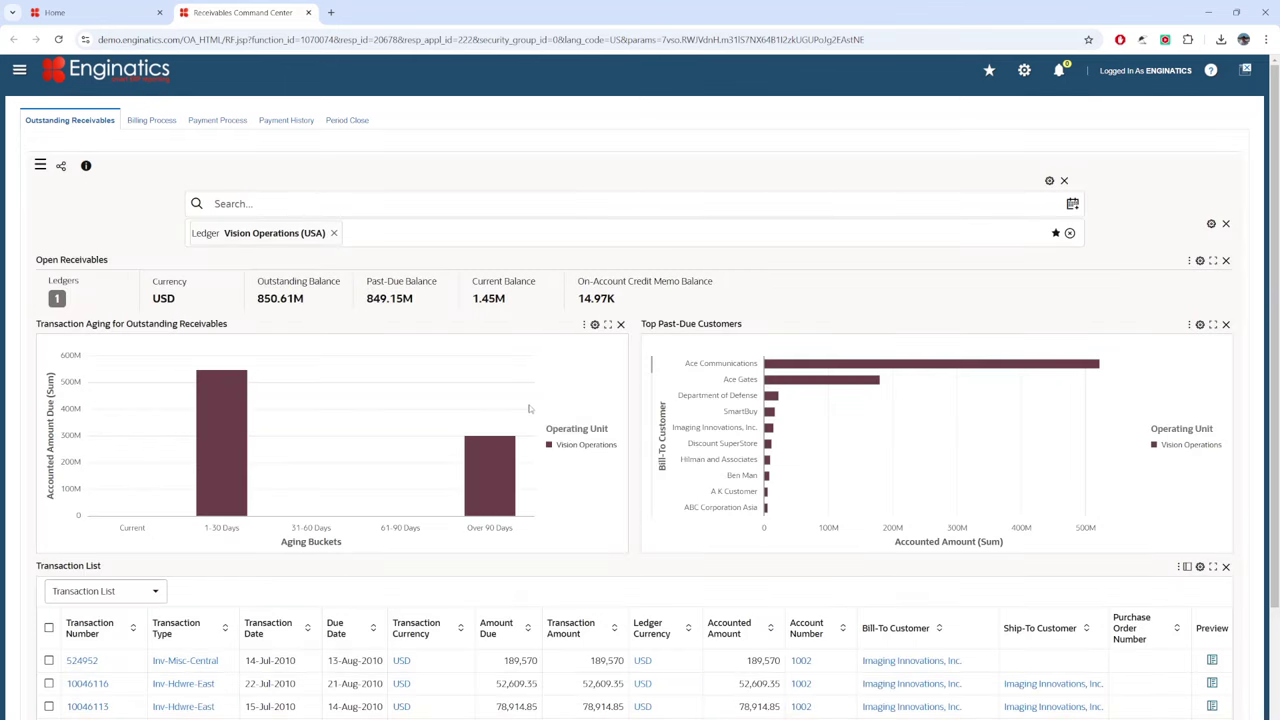
# - Export all records of the Transaction List to a CSV file with the default export options
pyautogui.scroll(-2, 613, 373)
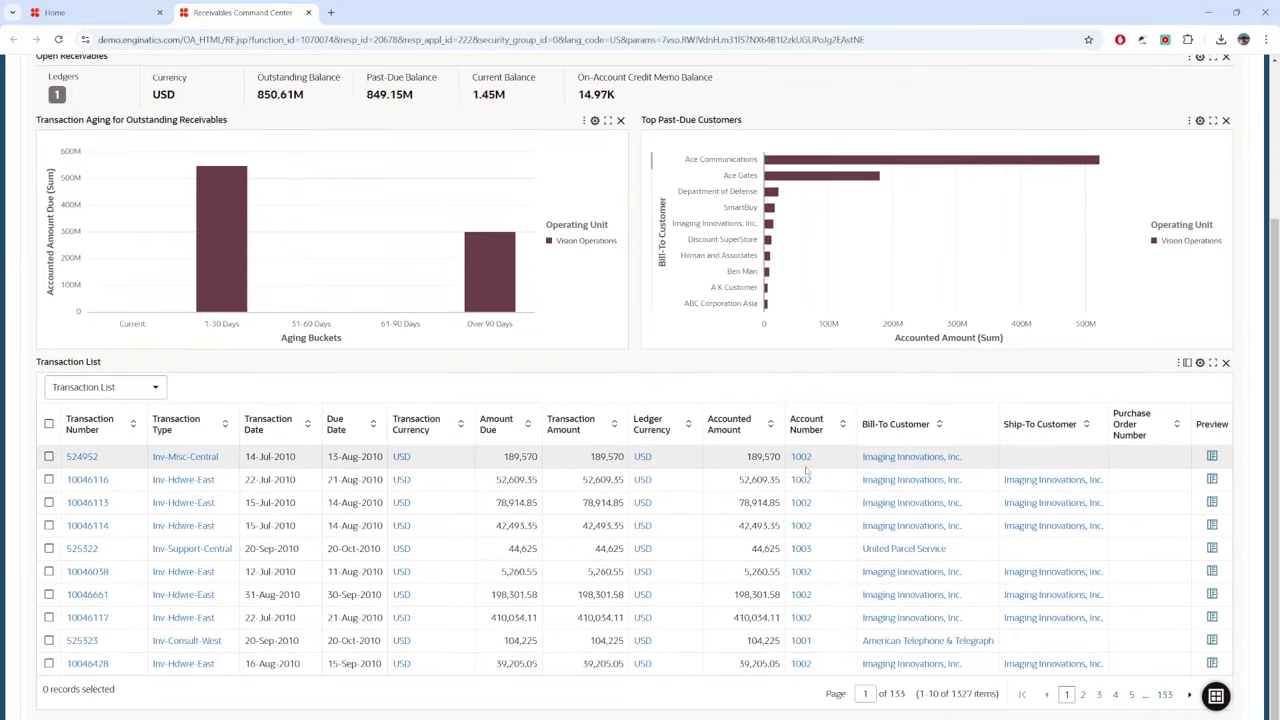
pyautogui.click(1180, 364)
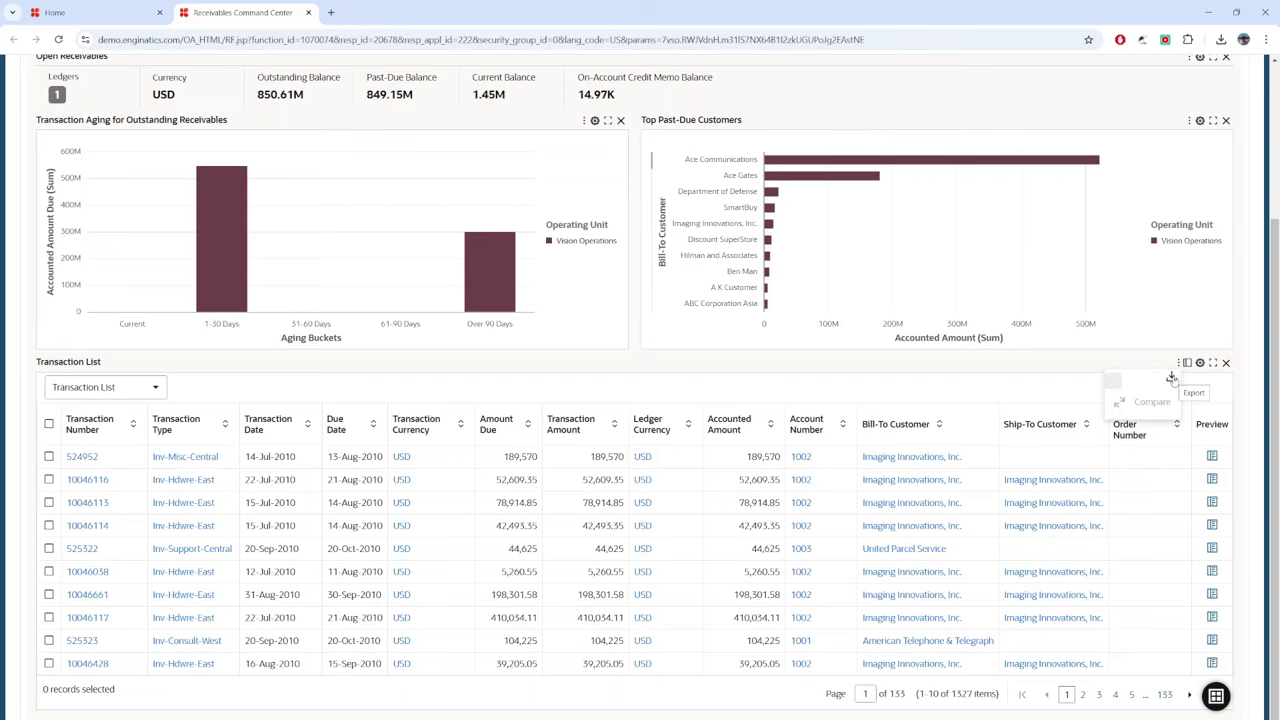
pyautogui.click(1172, 378)
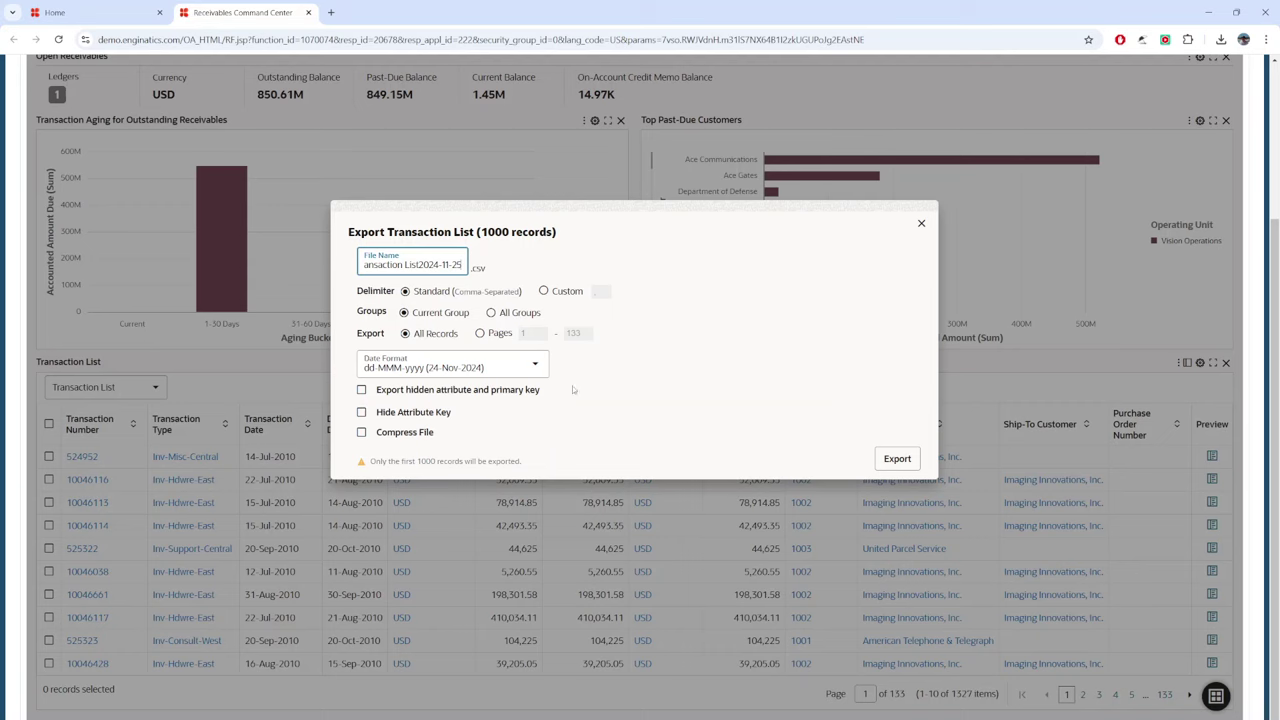
pyautogui.click(897, 460)
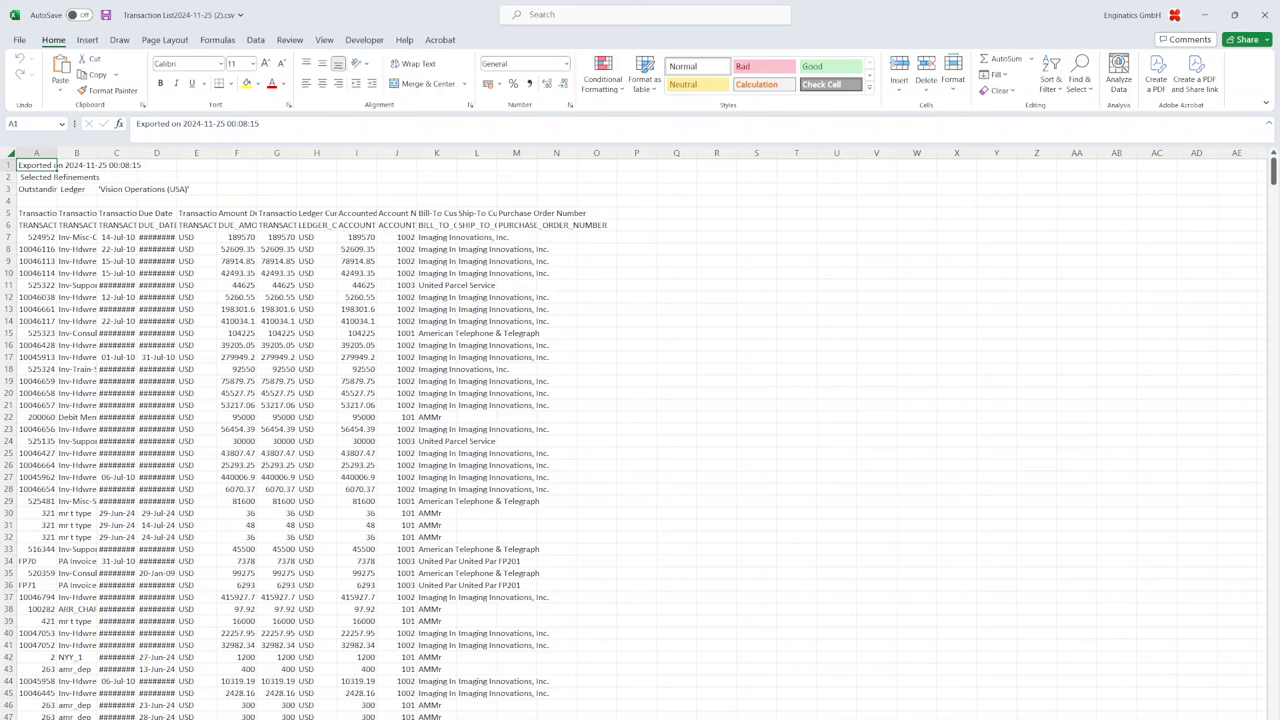
# - Return to the browser and export the Transaction List again with All Groups and hidden attributes and primary key included
pyautogui.hotkey('alt', 'Tab')
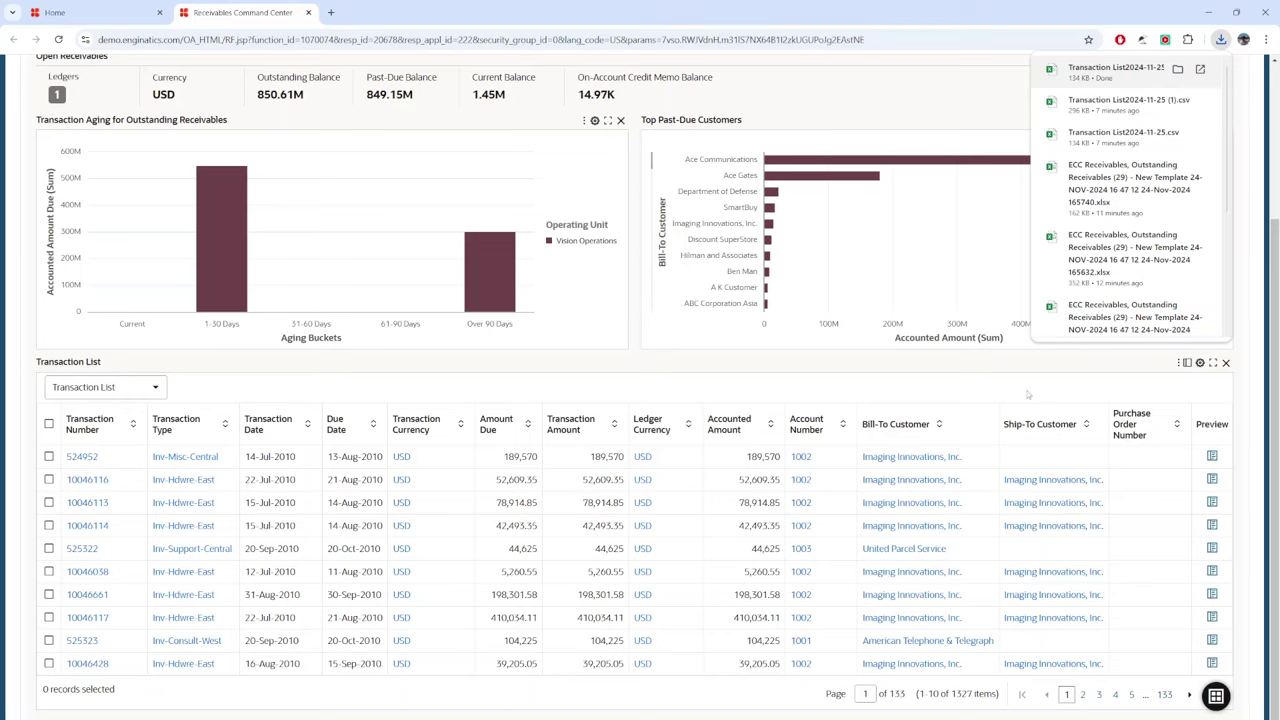
pyautogui.click(1028, 394)
pyautogui.click(1178, 362)
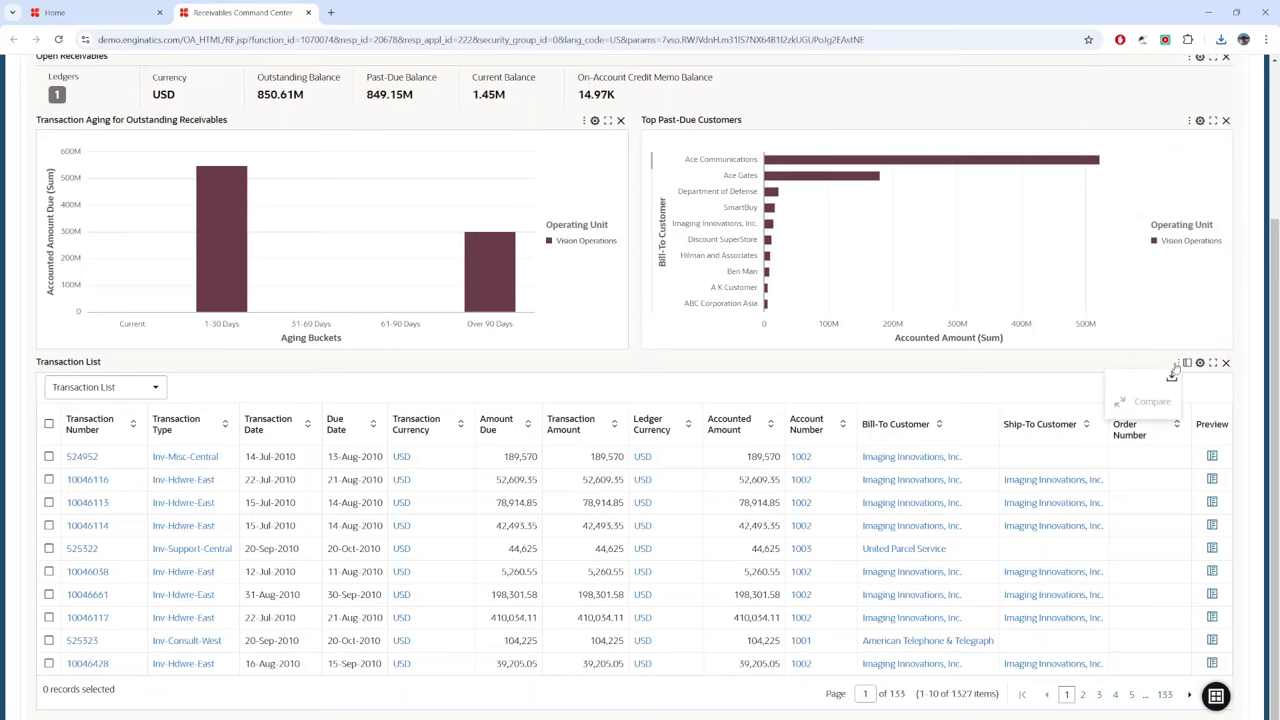
pyautogui.click(1171, 380)
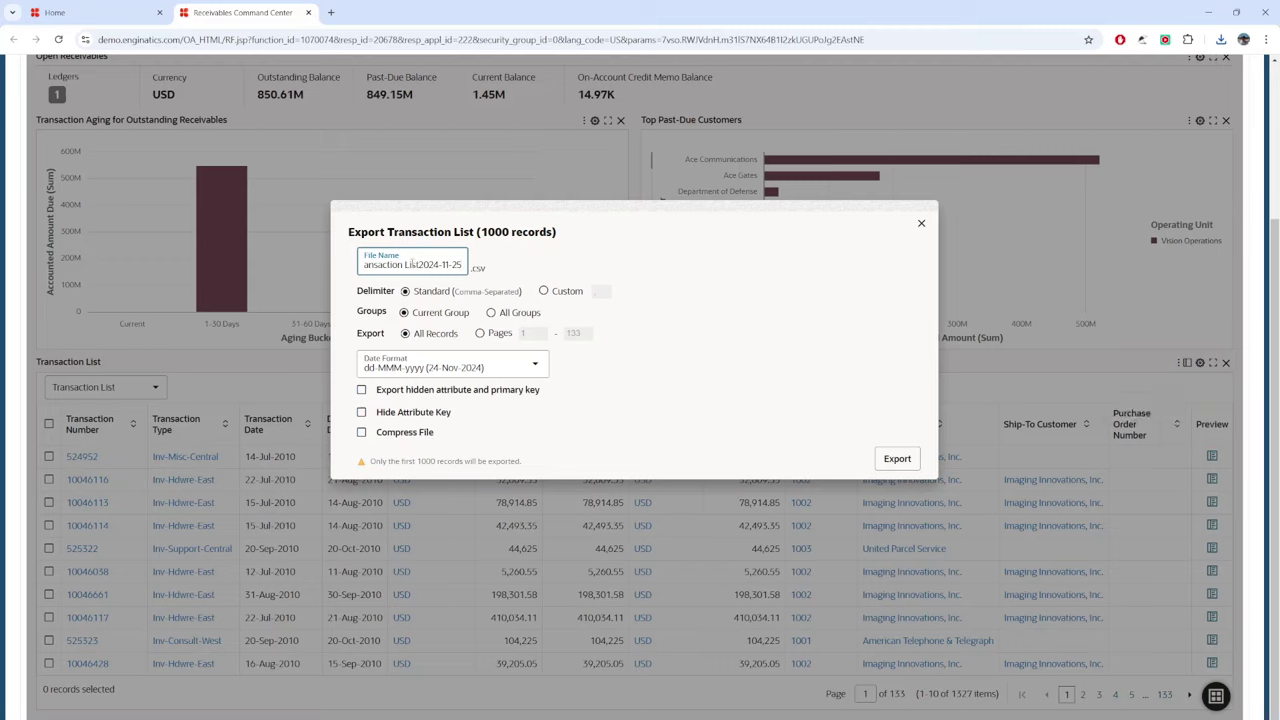
pyautogui.click(445, 242)
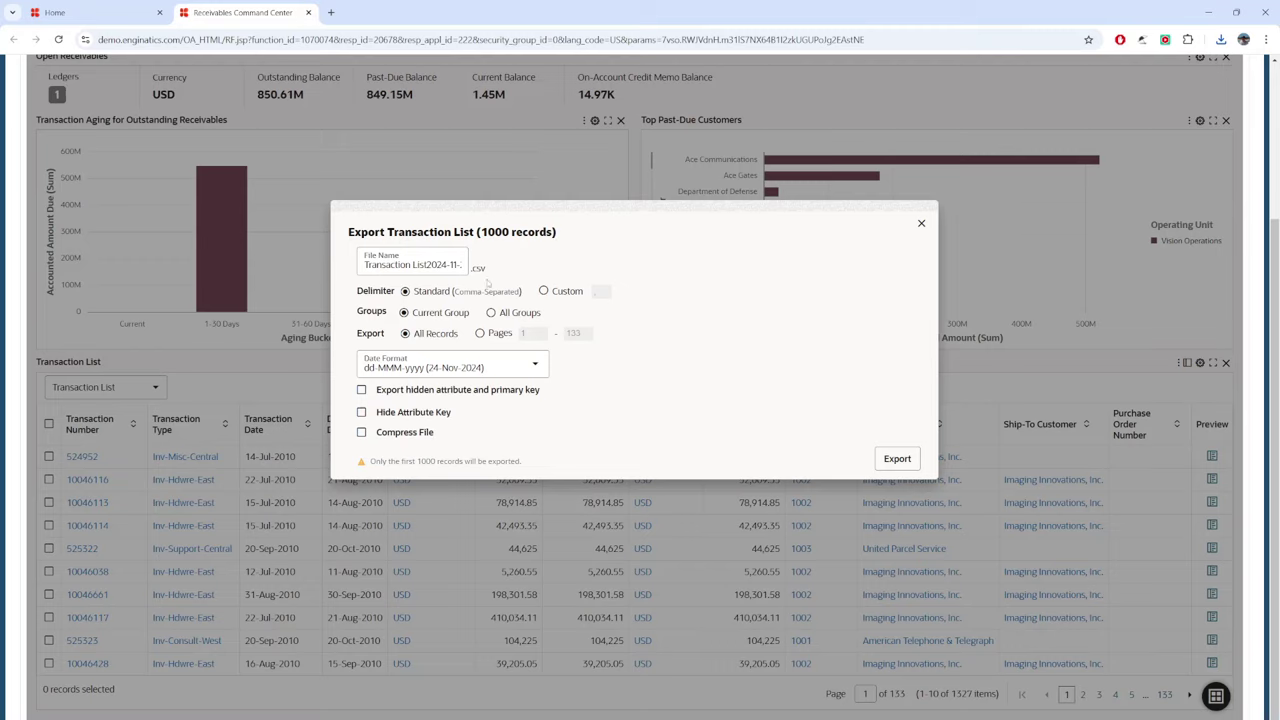
pyautogui.click(492, 313)
pyautogui.click(362, 390)
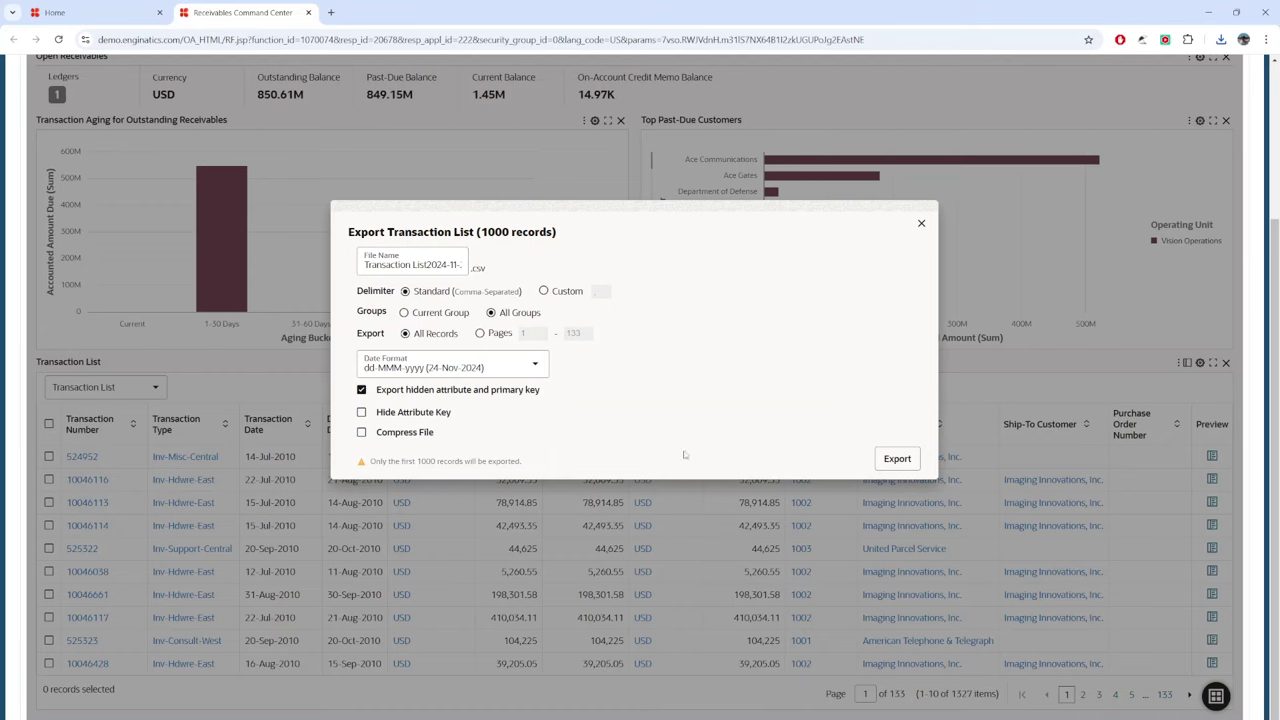
pyautogui.click(895, 460)
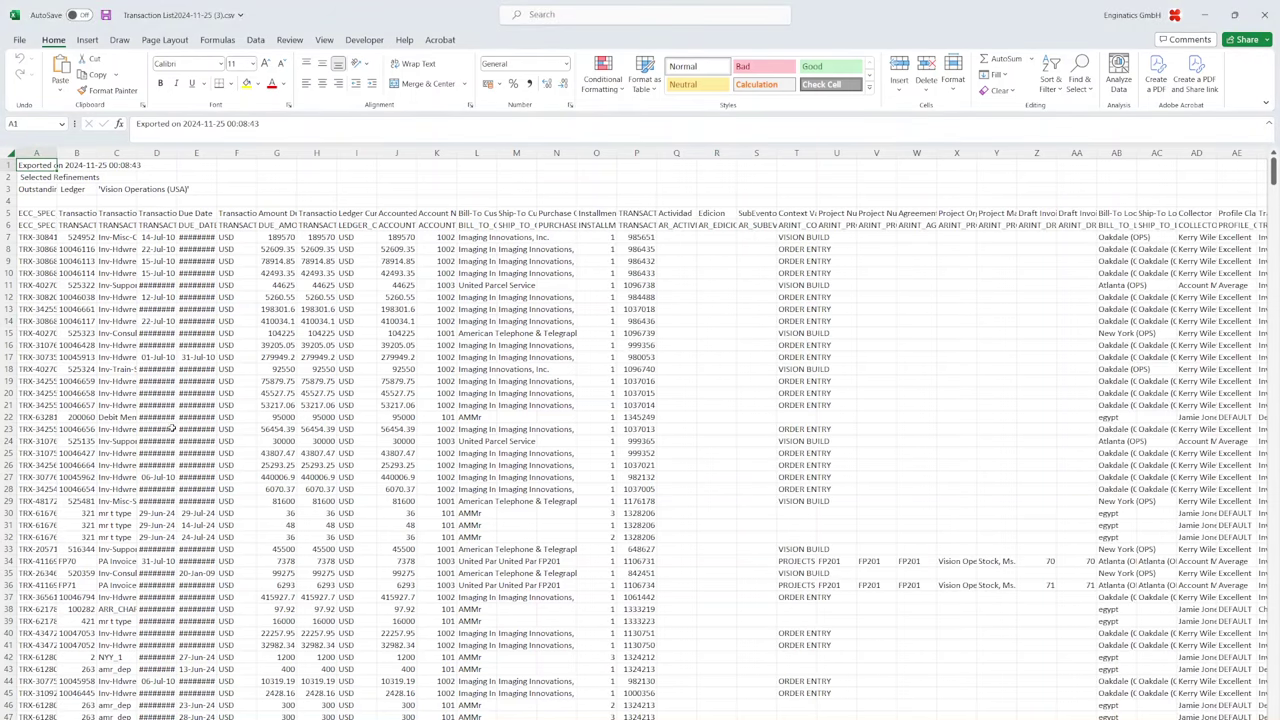
# - Examine the exported rows and the attribute key header row across all columns of the CSV in Excel
pyautogui.scroll(-5, 512, 483)
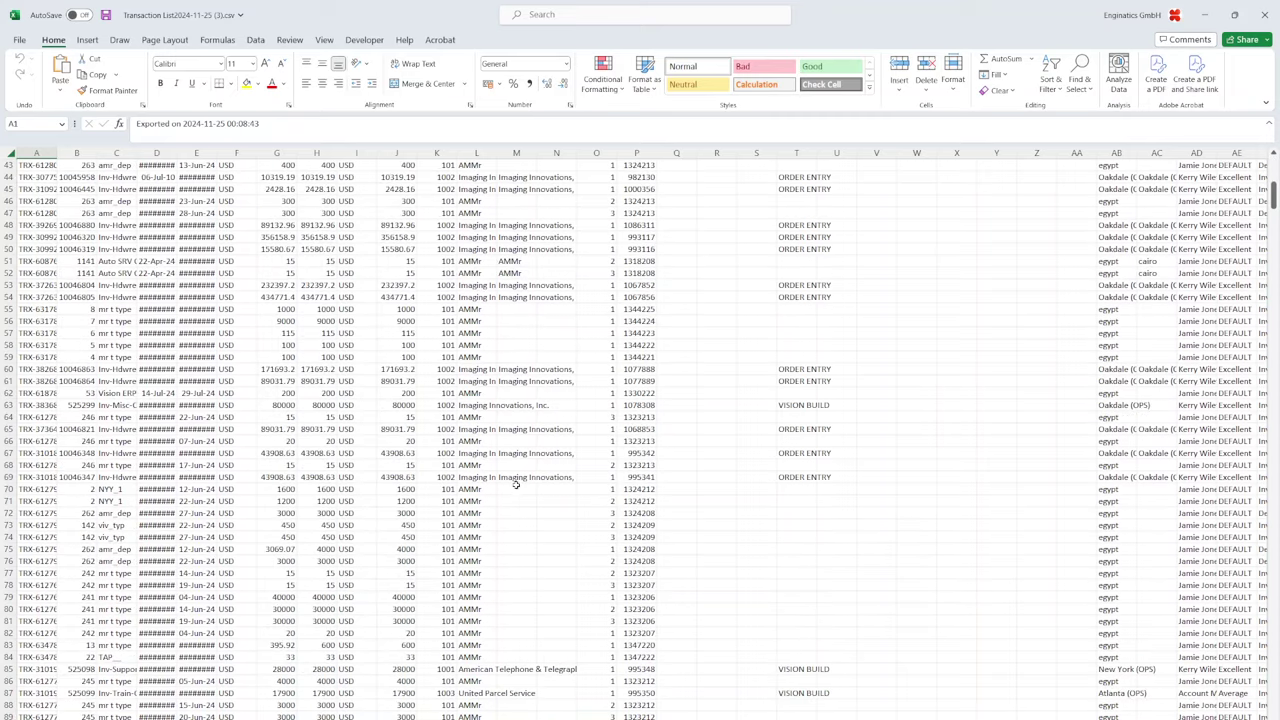
pyautogui.scroll(5, 505, 487)
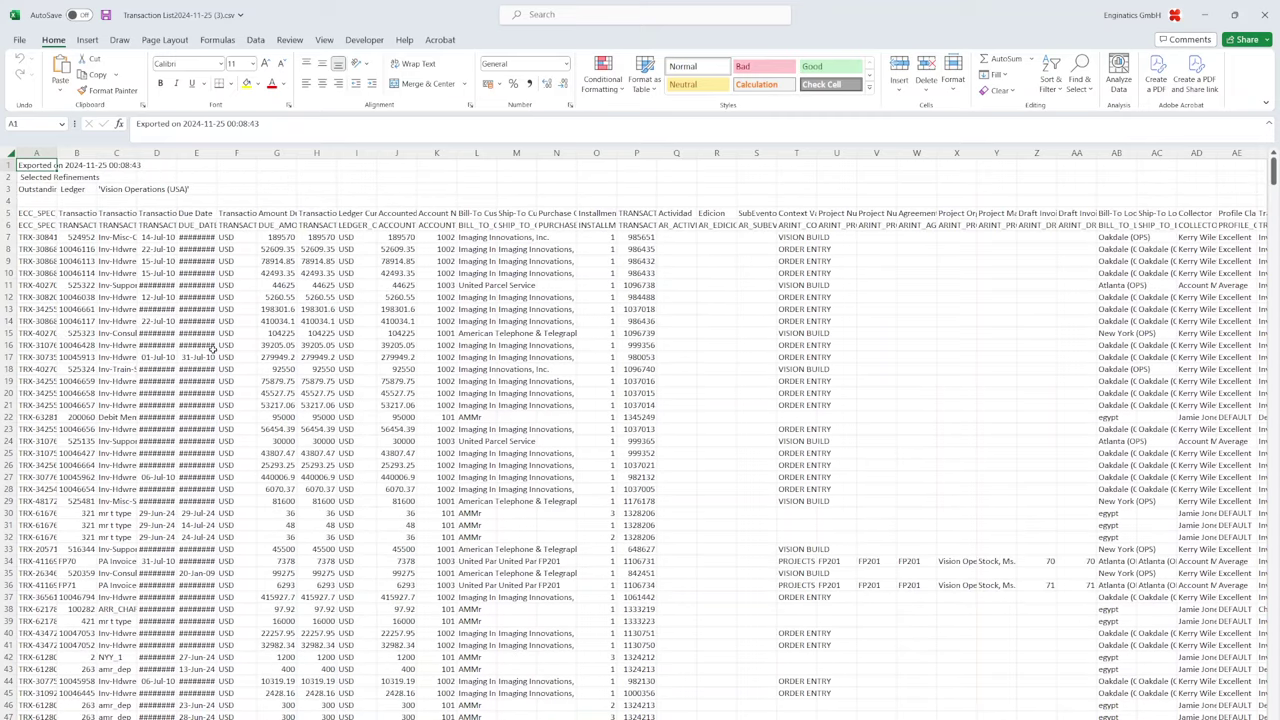
pyautogui.moveTo(40, 225); pyautogui.dragTo(787, 224)
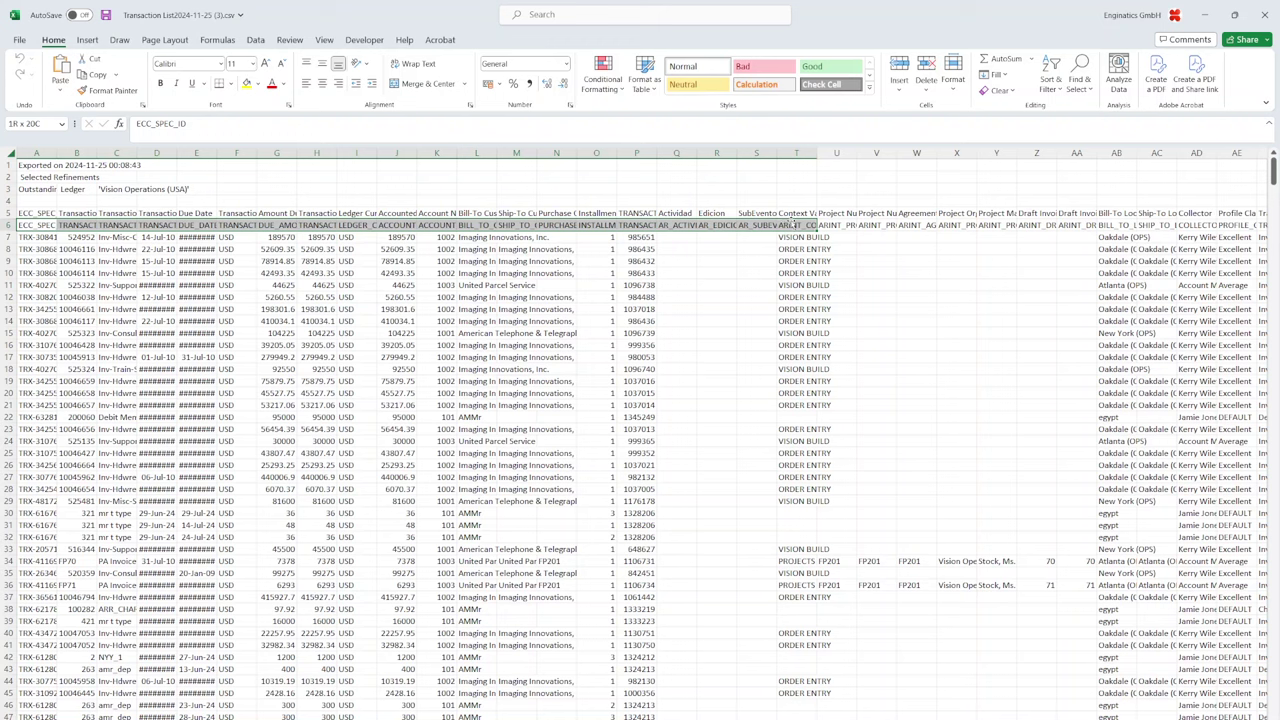
pyautogui.click(756, 333)
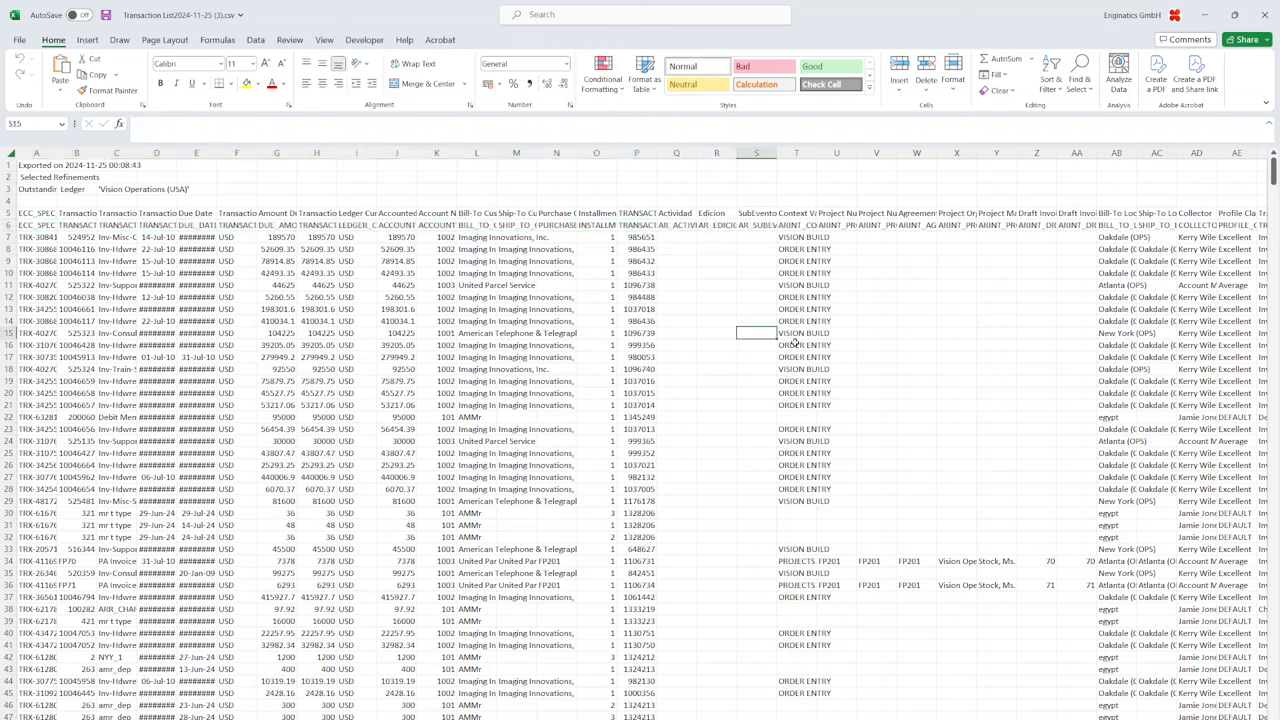
pyautogui.press('Right')
pyautogui.press('Right')
pyautogui.press('Right')
pyautogui.press('Right')
pyautogui.press('Right')
pyautogui.press('Right')
pyautogui.press('Right')
pyautogui.press('Right')
pyautogui.press('Right')
pyautogui.press('Right')
pyautogui.press('Right')
pyautogui.press('Right')
pyautogui.press('Right')
pyautogui.press('Right')
pyautogui.press('Right')
pyautogui.press('Right')
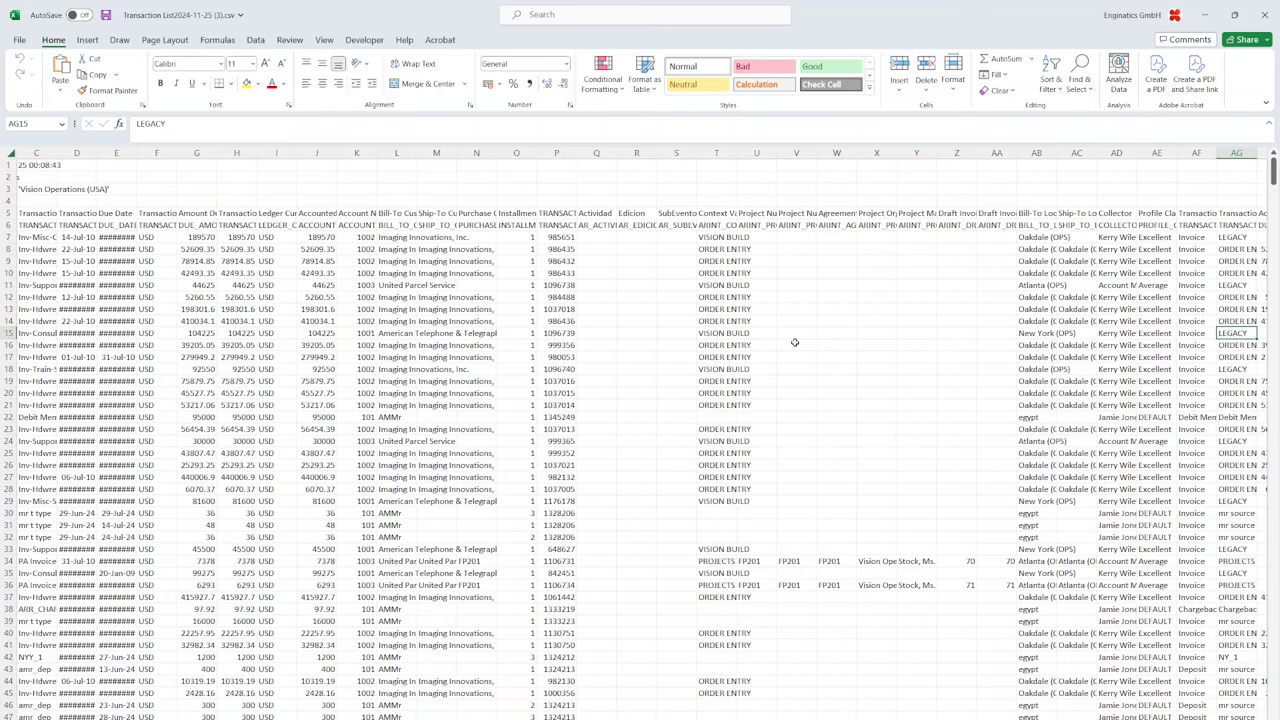
pyautogui.press('Right')
pyautogui.press('Right')
pyautogui.press('Right')
pyautogui.press('Right')
pyautogui.press('Right')
pyautogui.press('Right')
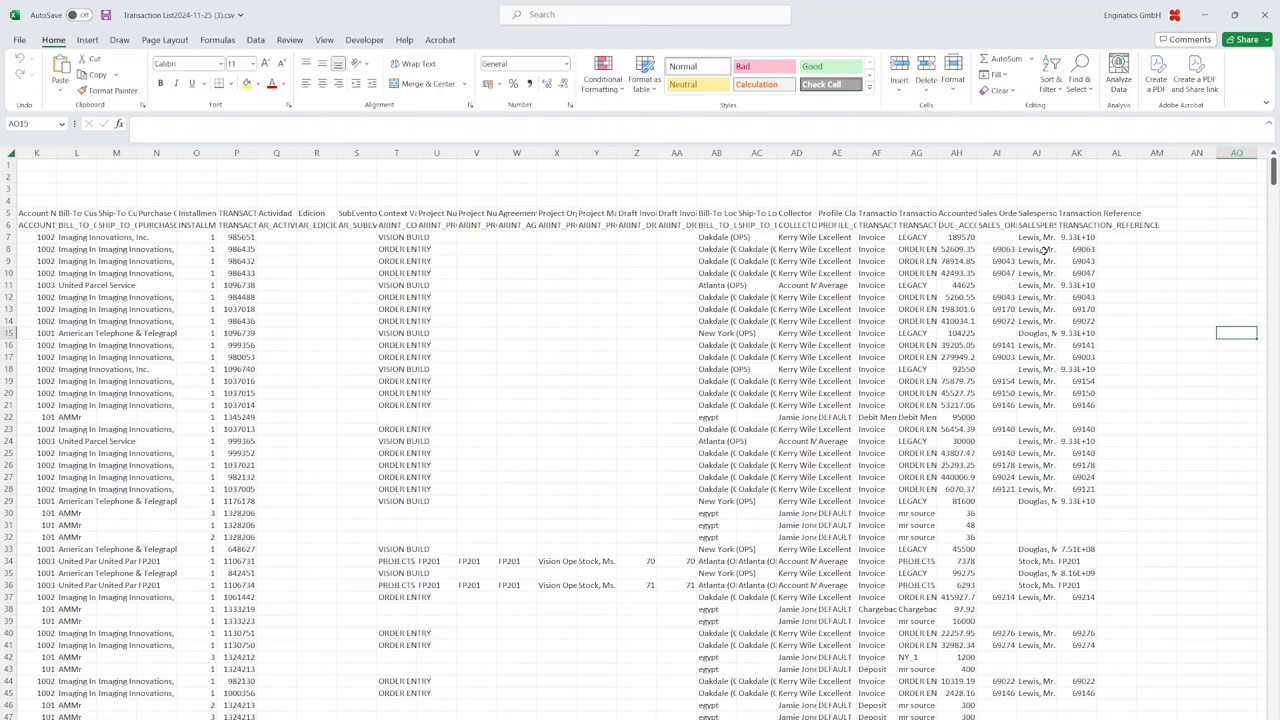
# - Check how the Transaction Reference values are stored in several rows and return to the start of the sheet
pyautogui.click(1068, 237)
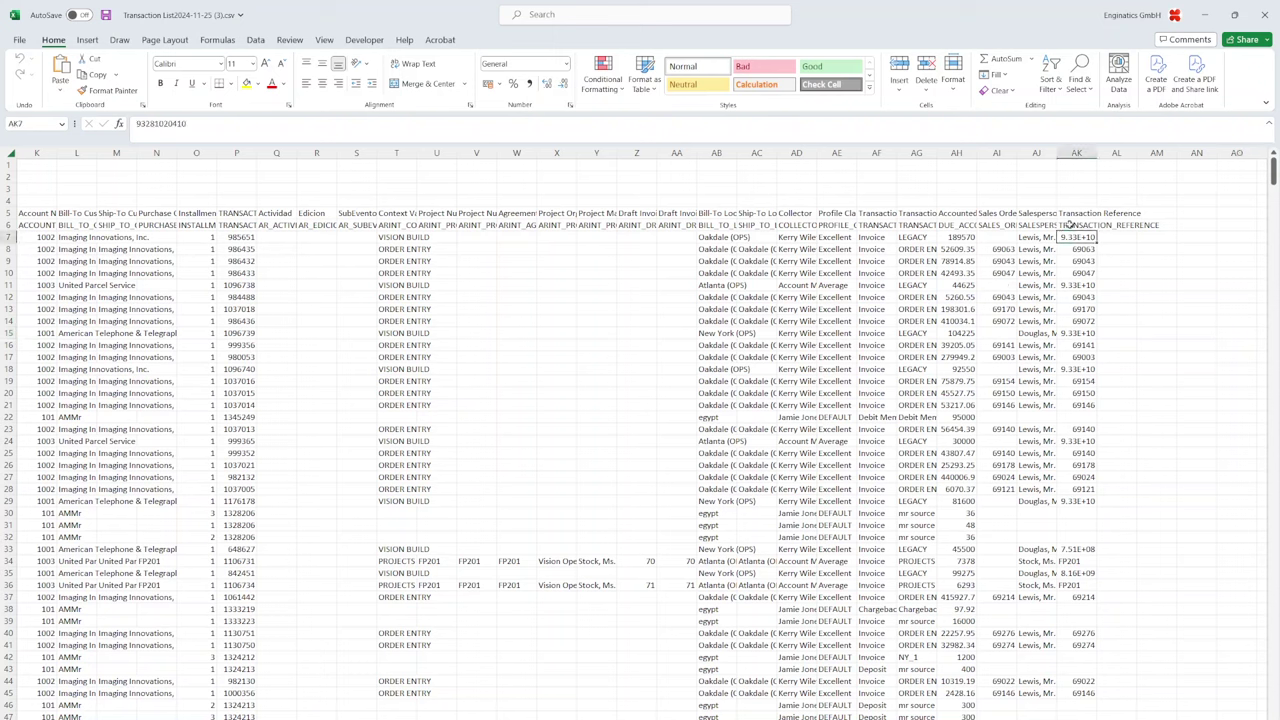
pyautogui.click(1070, 225)
pyautogui.click(1072, 238)
pyautogui.click(1076, 283)
pyautogui.click(1078, 332)
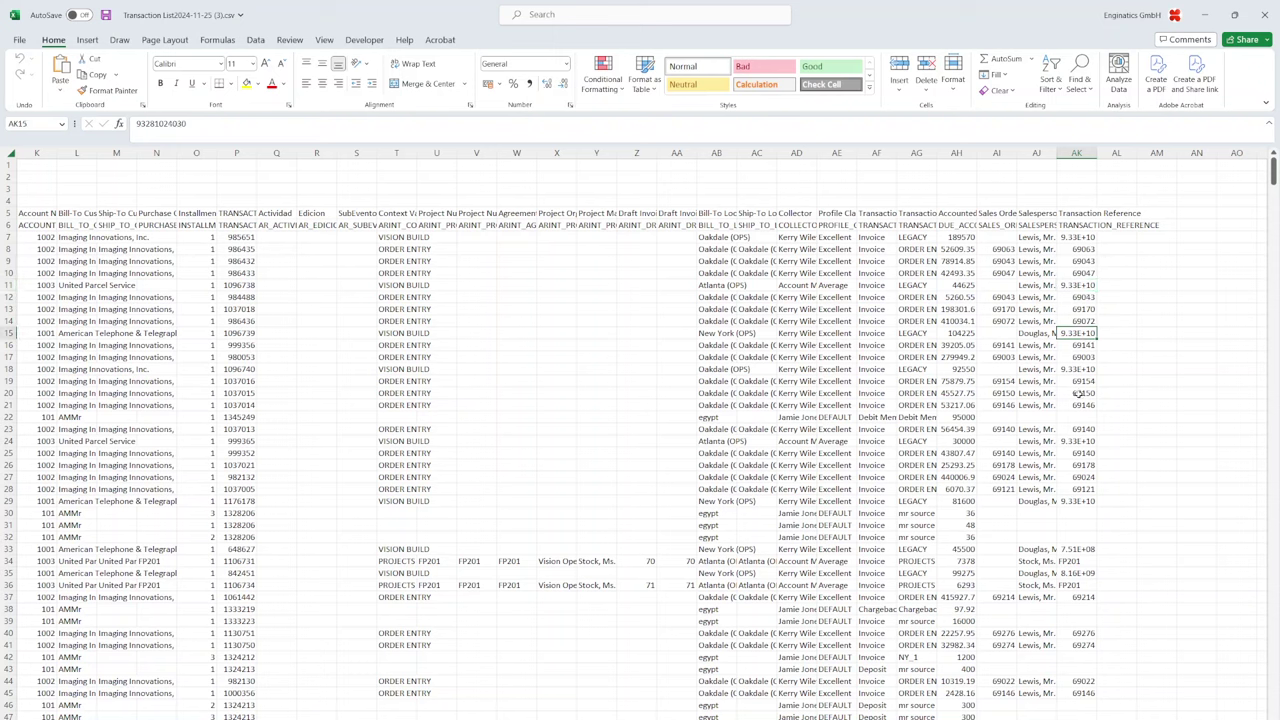
pyautogui.click(1087, 370)
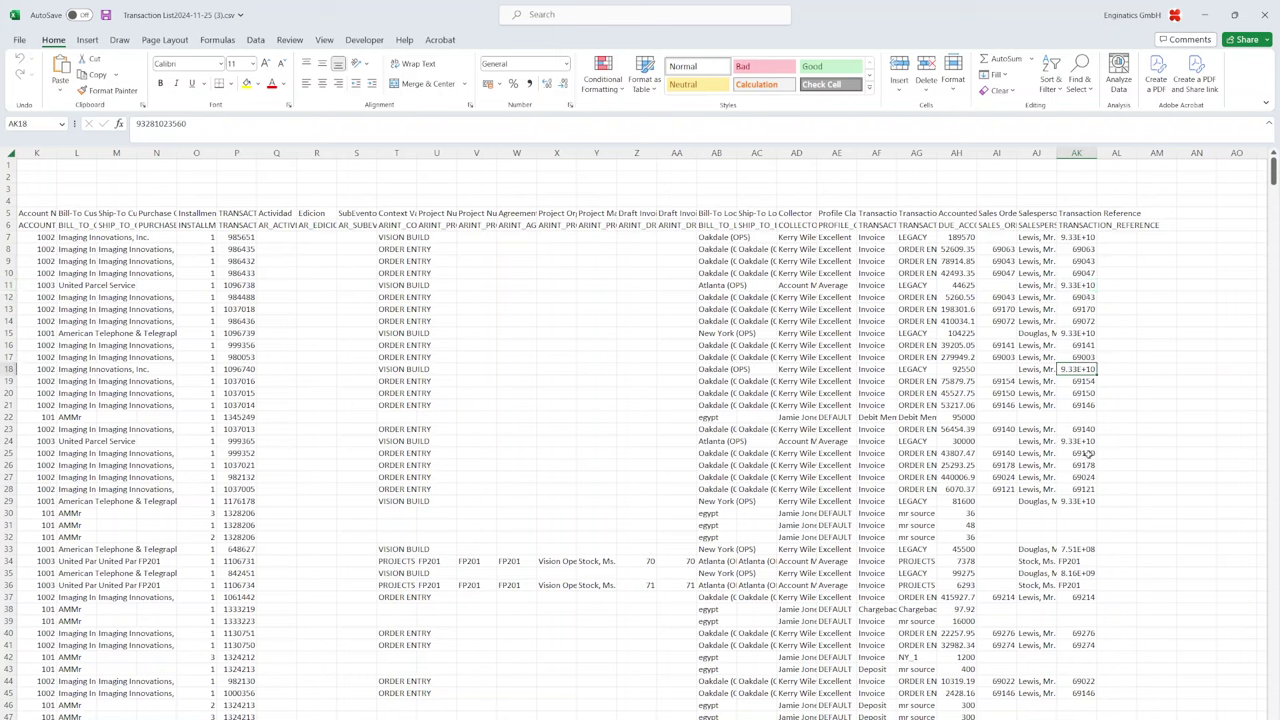
pyautogui.click(1071, 558)
pyautogui.click(373, 334)
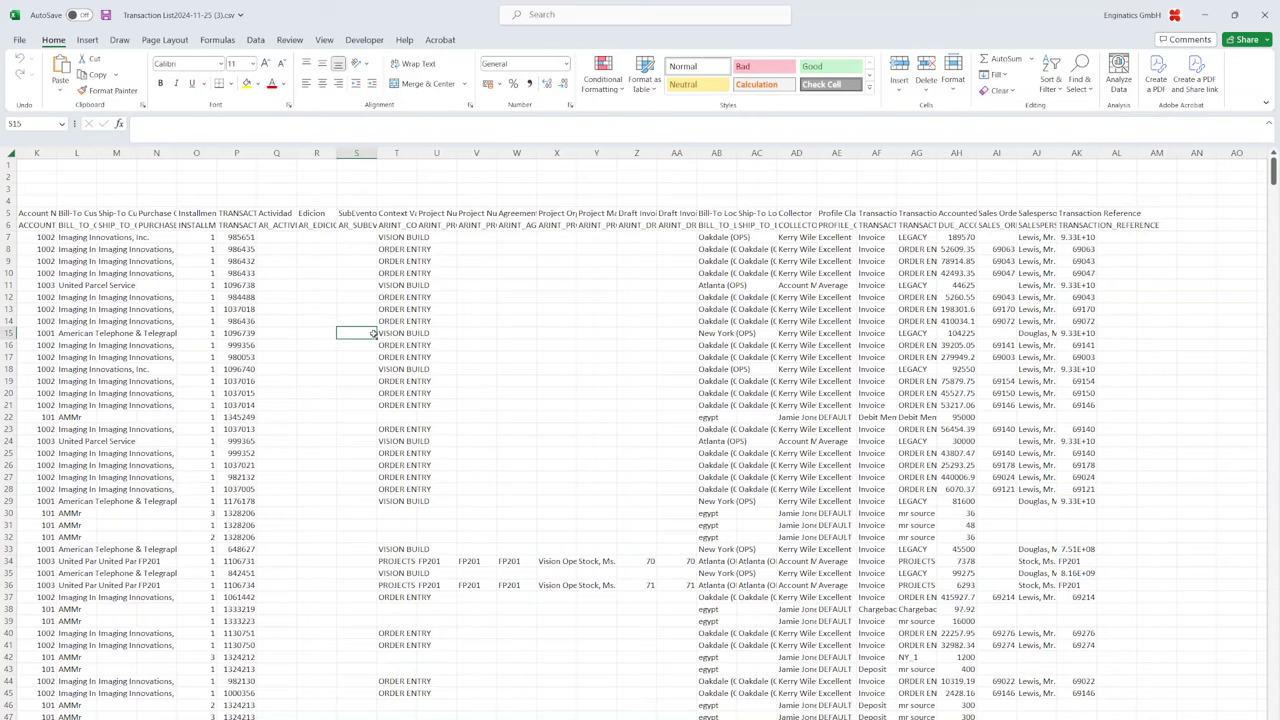
pyautogui.hotkey('ctrl', 'Home')
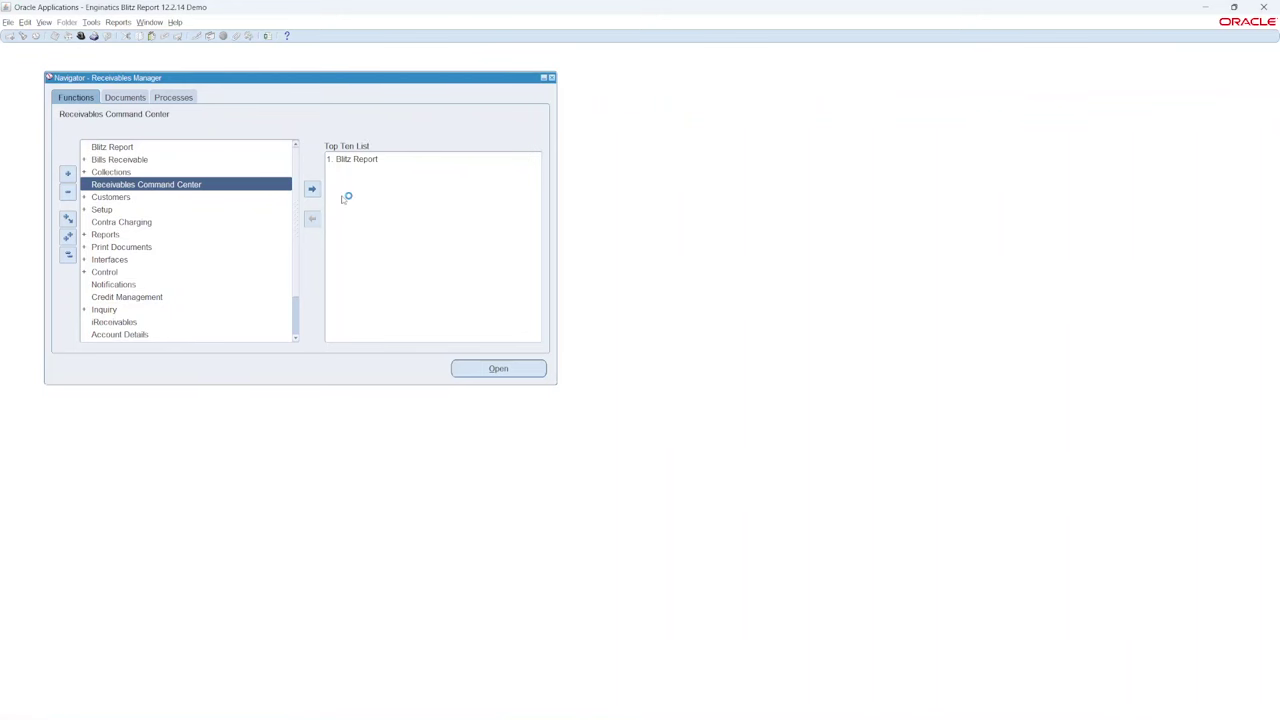
# - Switch to Oracle Applications and open the import window from the Blitz Report setup
pyautogui.click(166, 222)
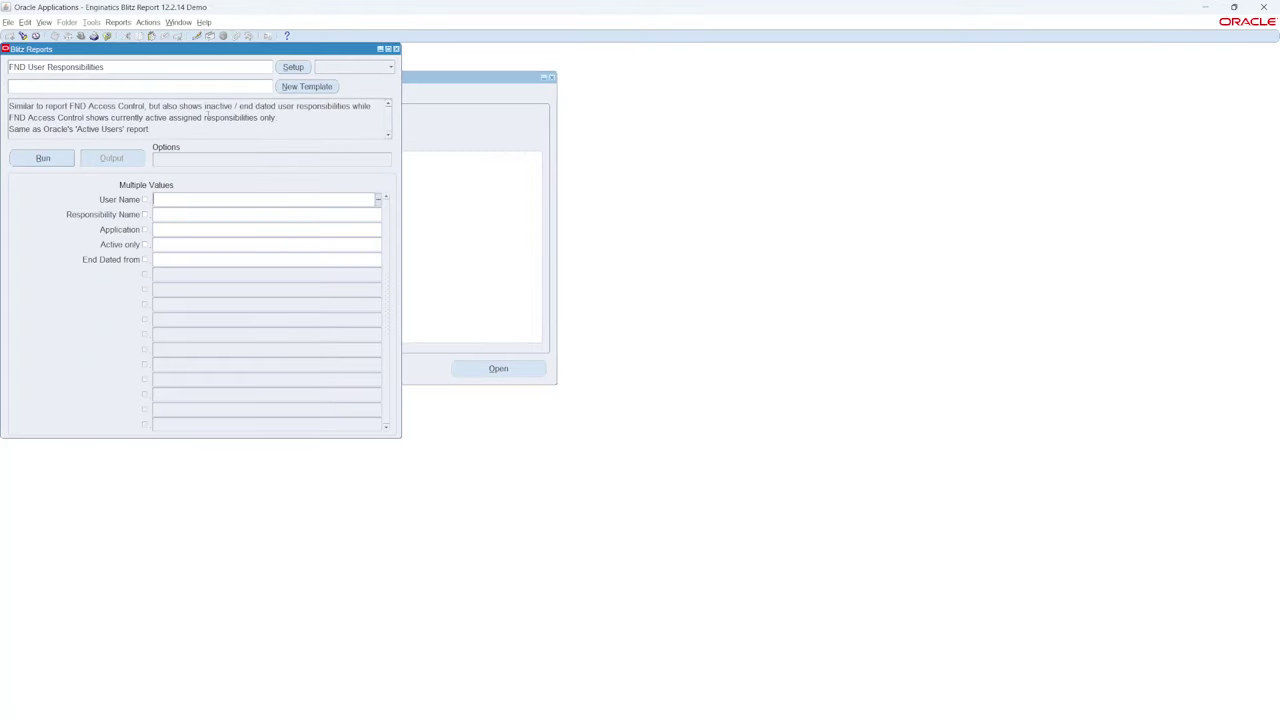
pyautogui.click(293, 67)
pyautogui.click(117, 23)
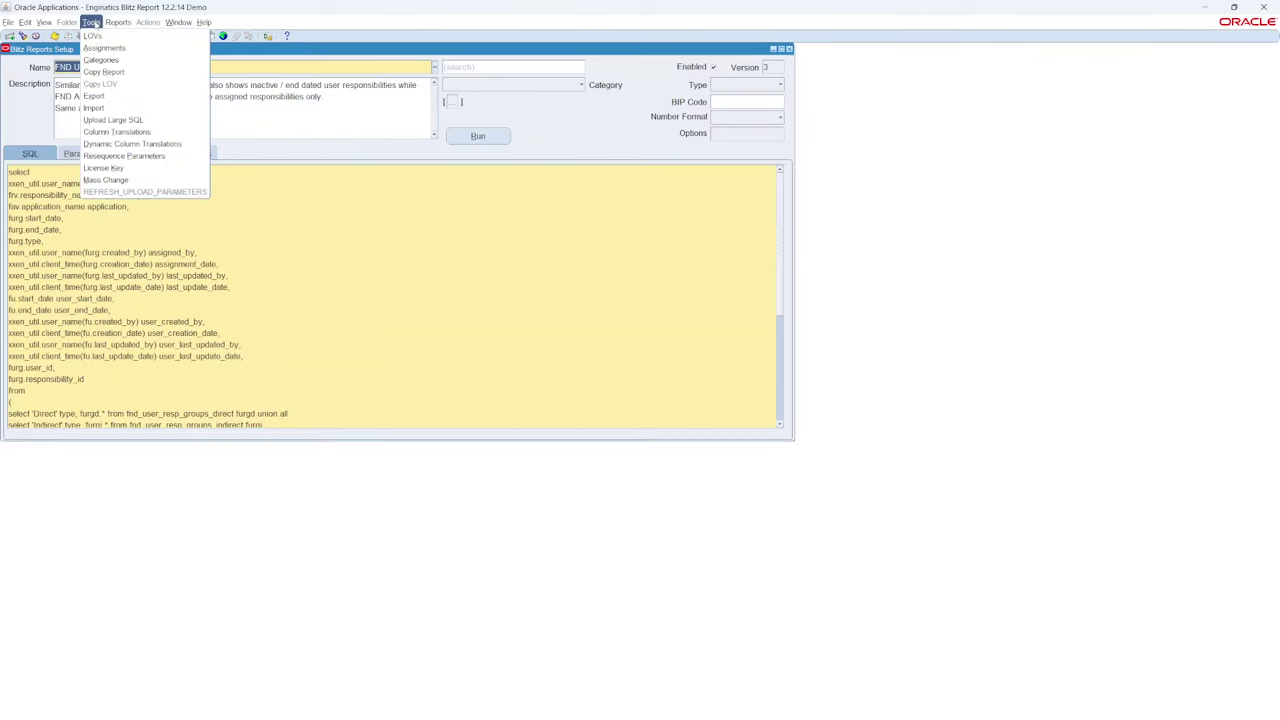
pyautogui.click(138, 134)
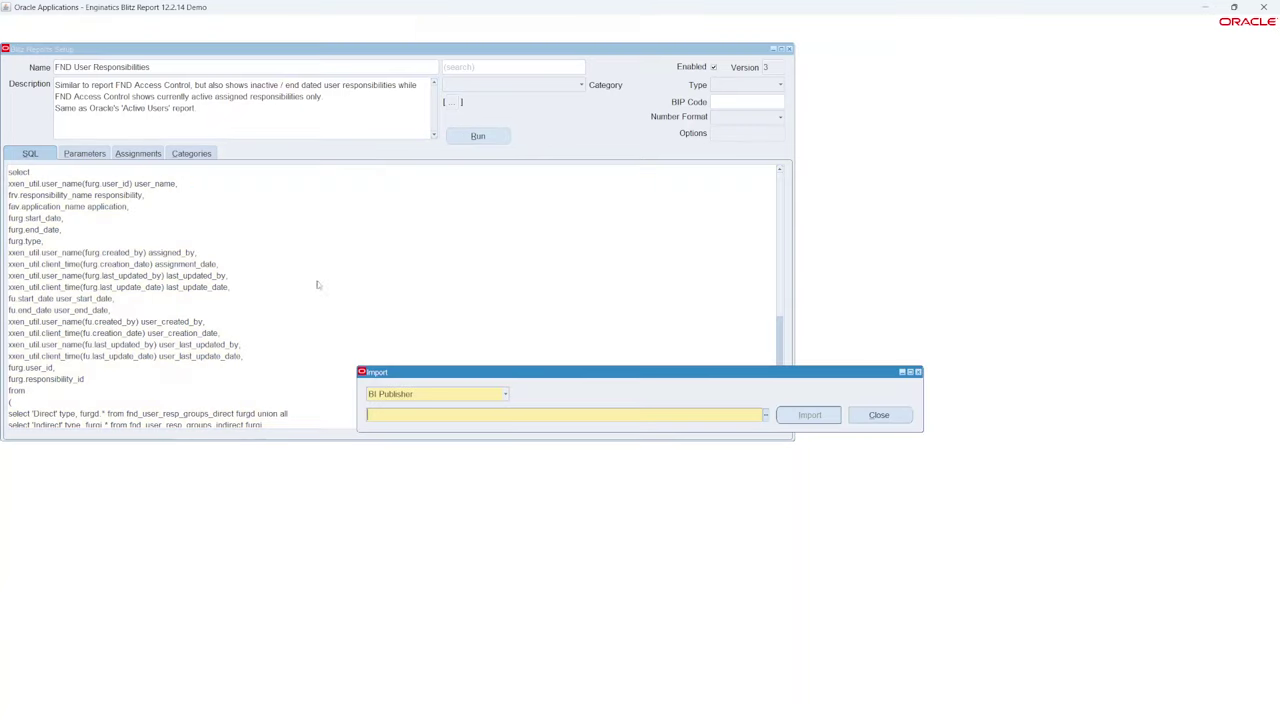
# - Set the import source to Enterprise Command Center and choose the dataset "Receivables, Outstanding Receivables"
pyautogui.click(434, 395)
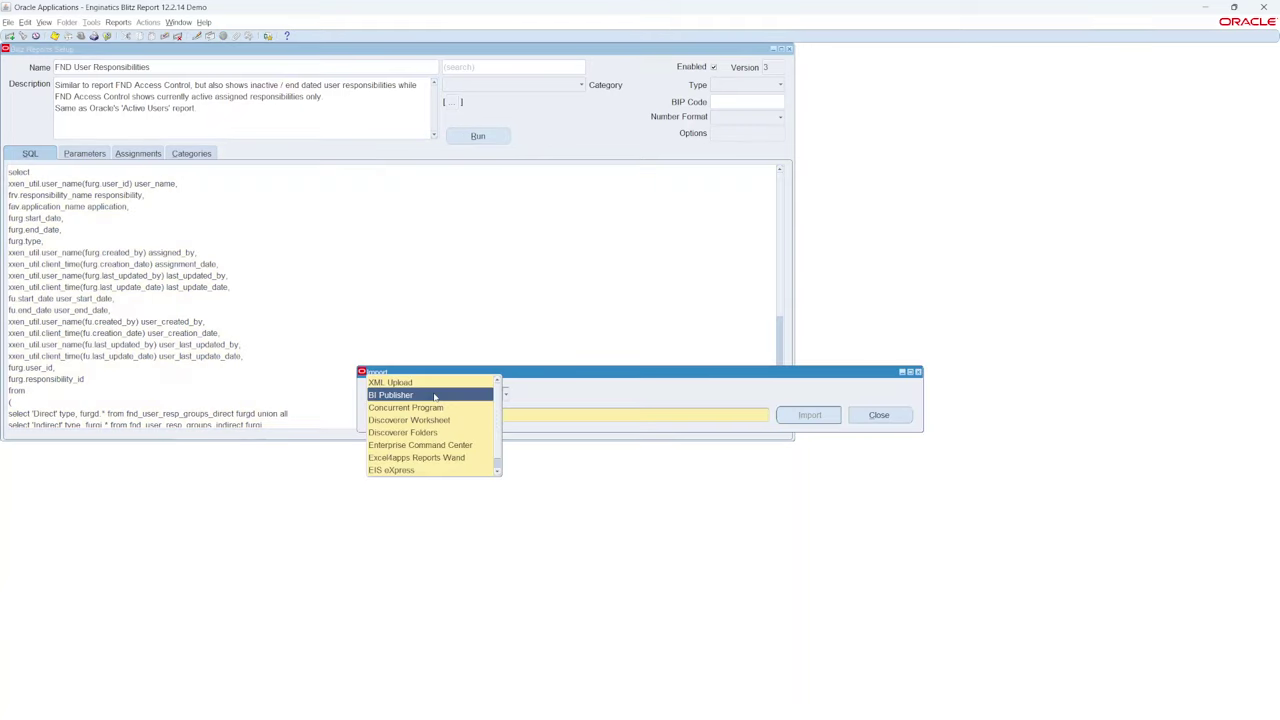
pyautogui.click(428, 445)
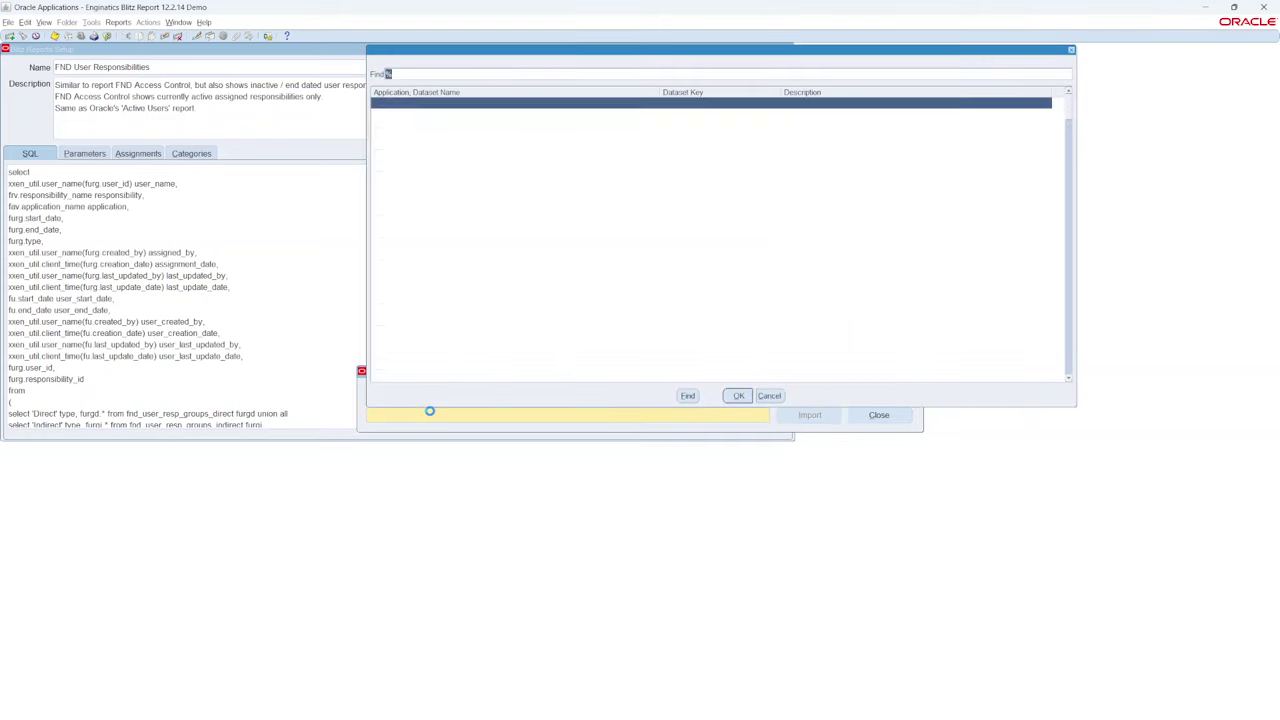
pyautogui.write('receivables,')
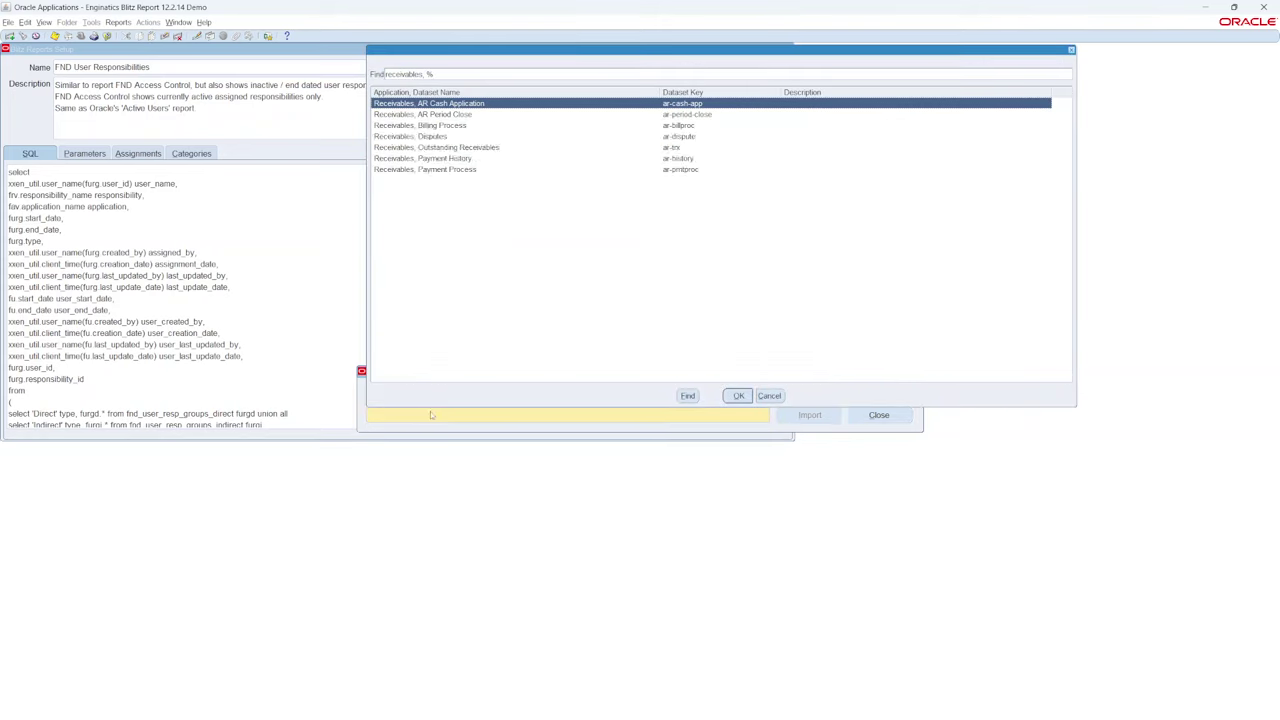
pyautogui.press('Down')
pyautogui.press('Down')
pyautogui.press('Down')
pyautogui.press('Down')
pyautogui.press('Return')
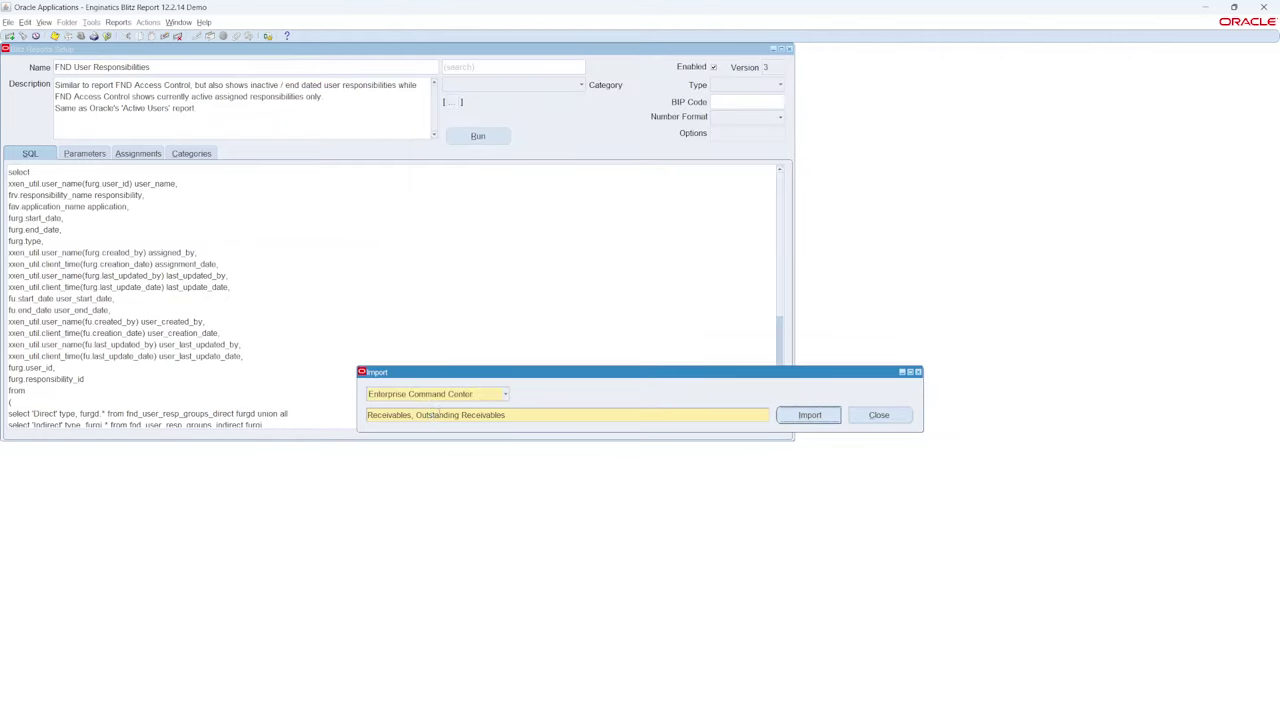
# - Reopen the dataset list and browse the Enterprise Command Center datasets available for import
pyautogui.doubleClick(621, 416)
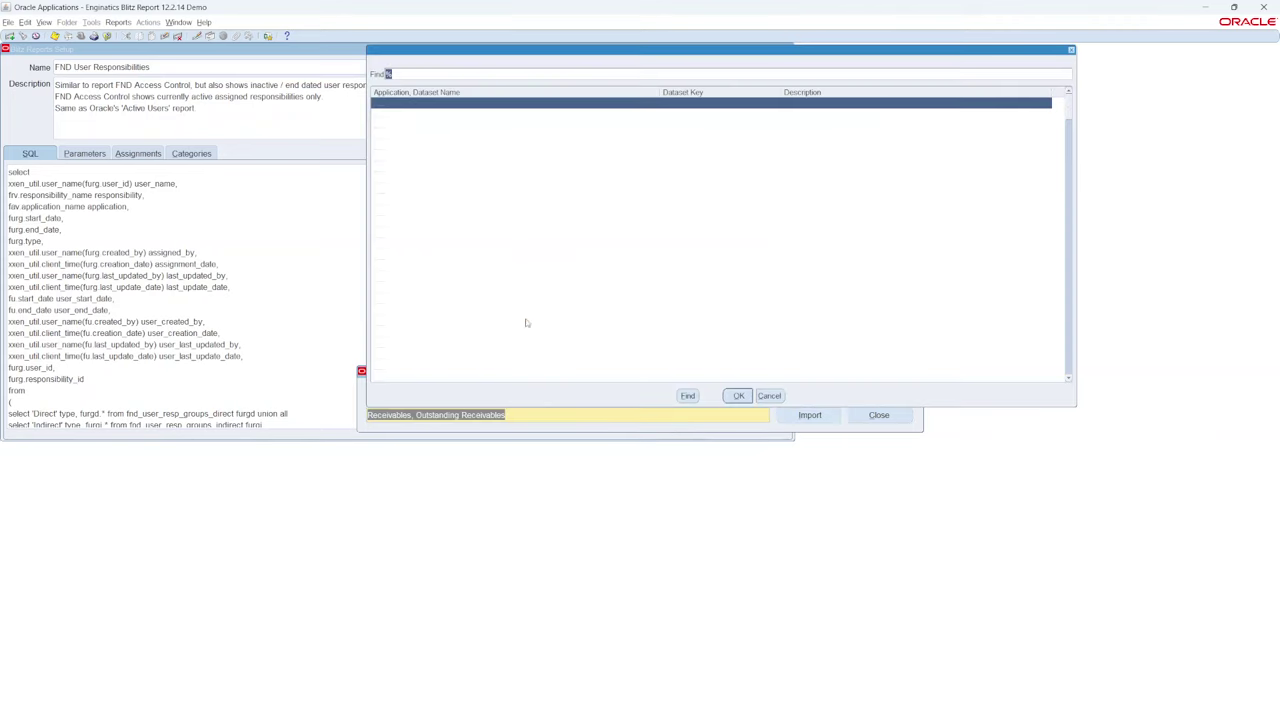
pyautogui.scroll(-10, 489, 263)
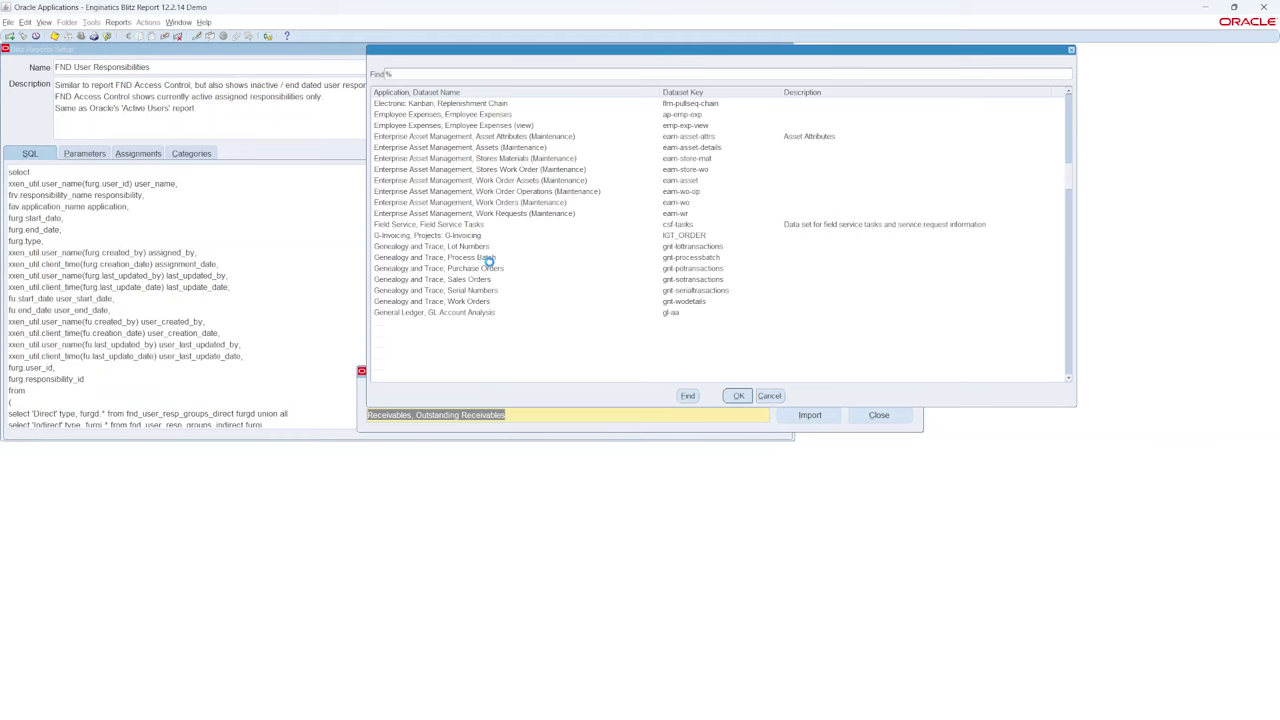
pyautogui.scroll(-10, 490, 258)
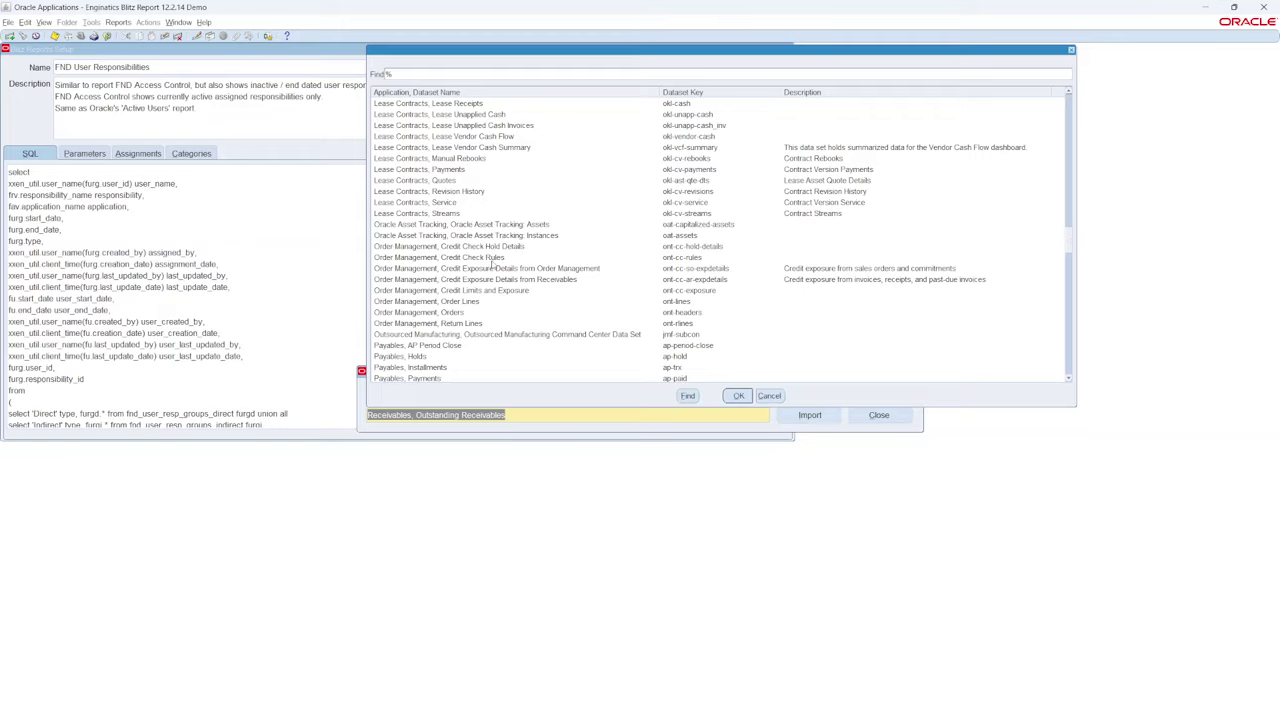
# - Filter the dataset list by "receivables,", choose "Receivables, Outstanding Receivables" and import it as a Blitz Report
pyautogui.write('receivables,')
pyautogui.press('Down')
pyautogui.press('Down')
pyautogui.press('Down')
pyautogui.press('Down')
pyautogui.press('Down')
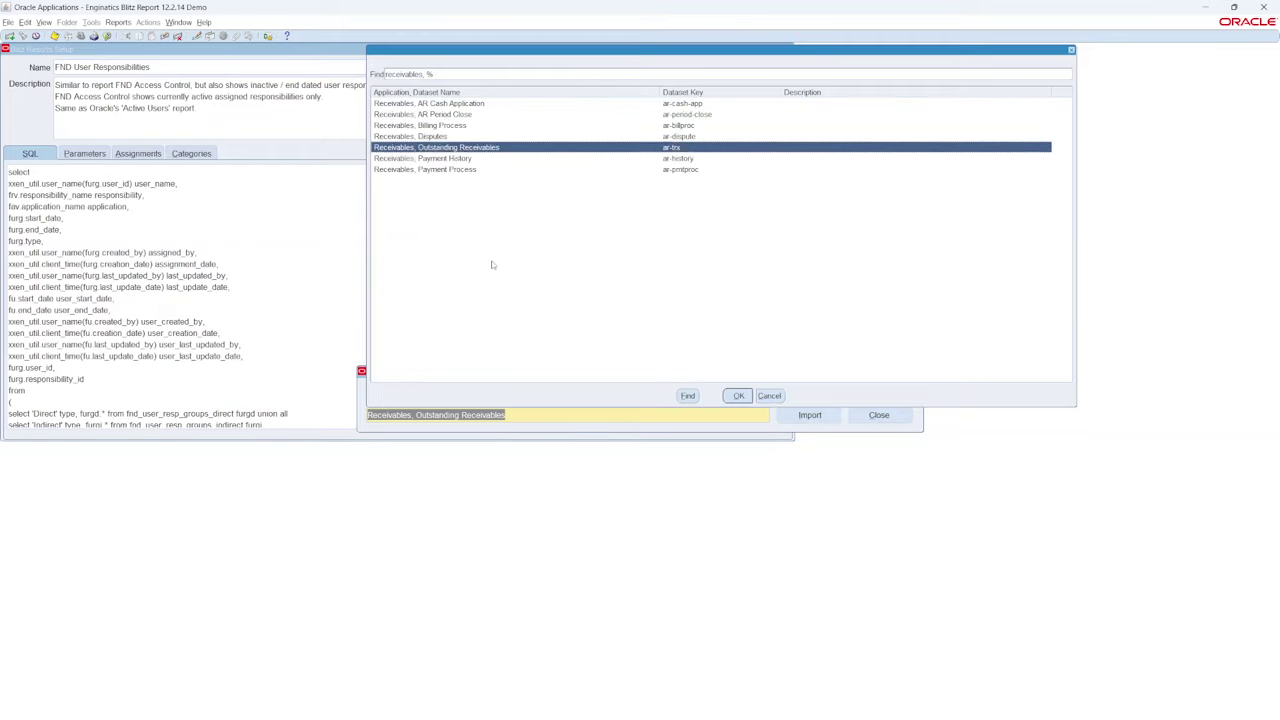
pyautogui.press('Up')
pyautogui.press('Return')
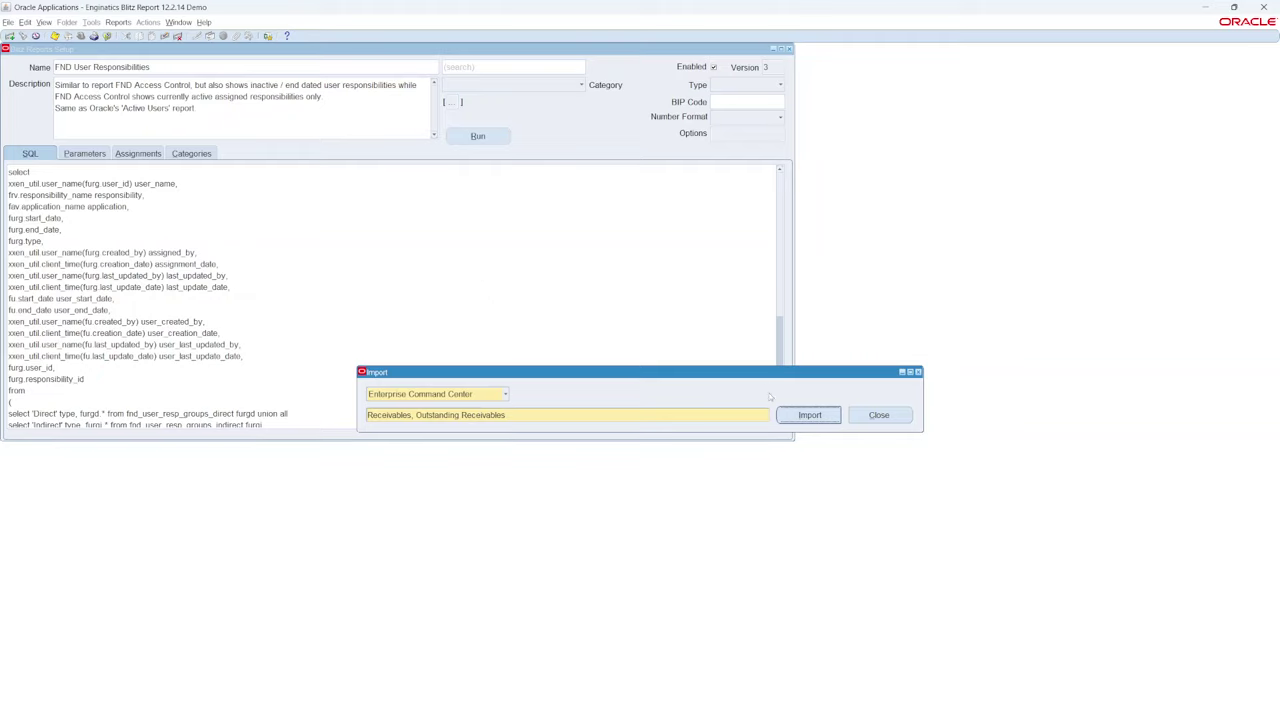
pyautogui.click(806, 414)
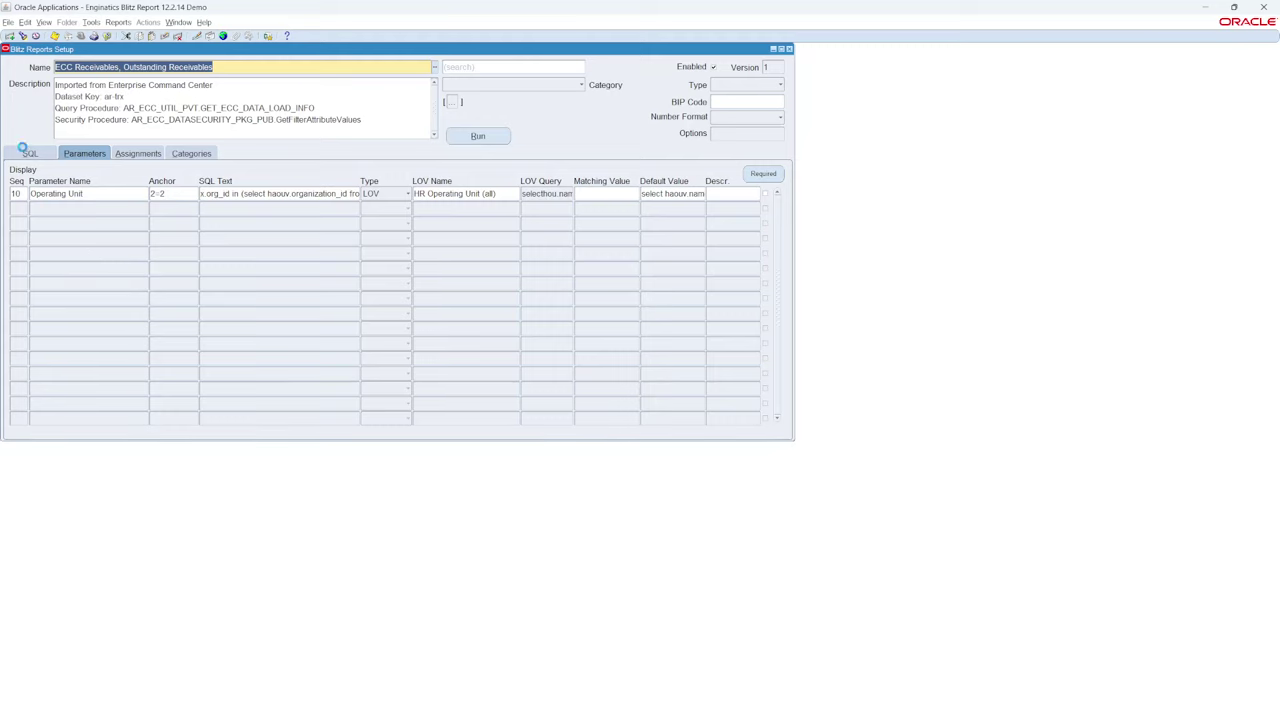
# - Review the imported report's SQL and parameters, and run the report for the operating unit Vision Operations
pyautogui.click(38, 157)
pyautogui.click(82, 156)
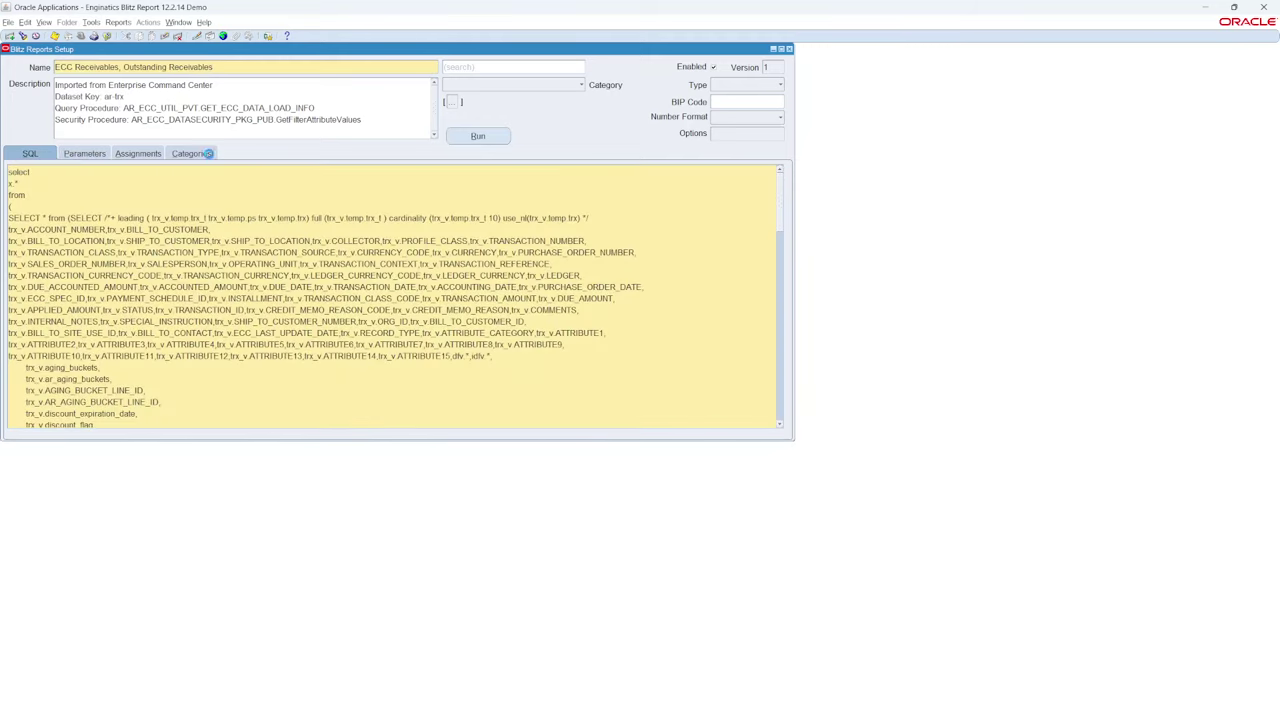
pyautogui.click(478, 136)
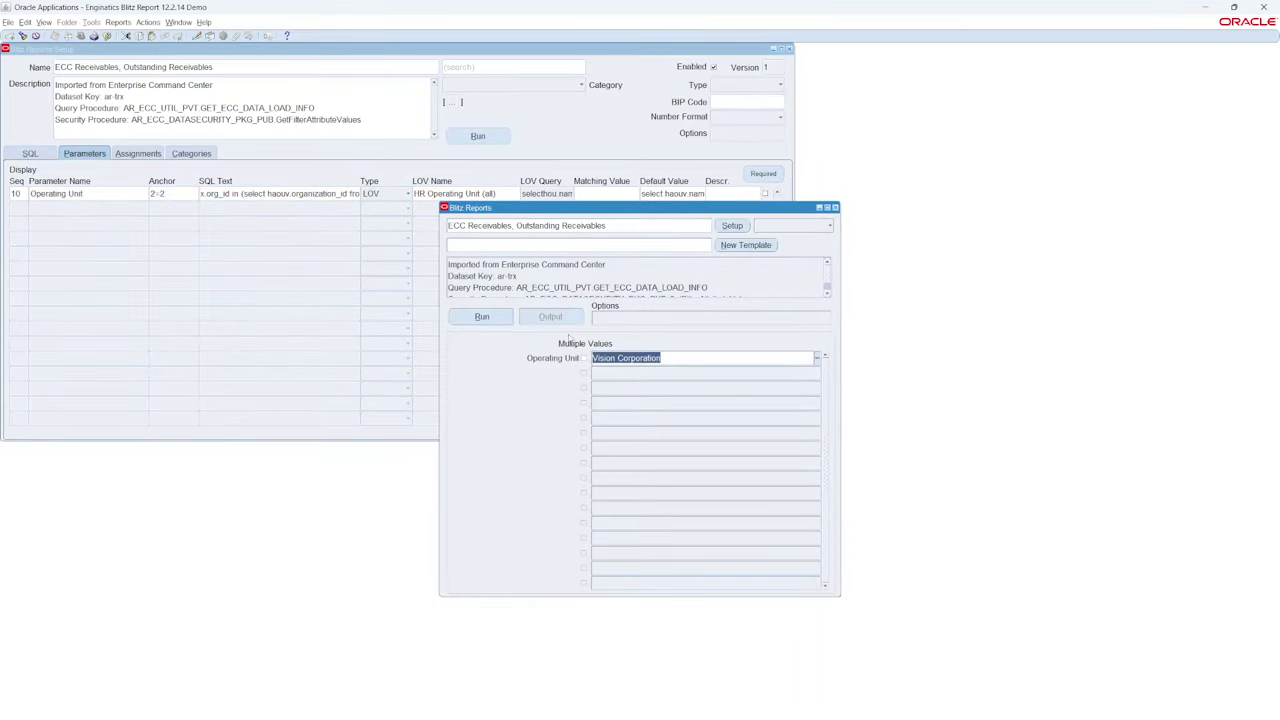
pyautogui.click(619, 358)
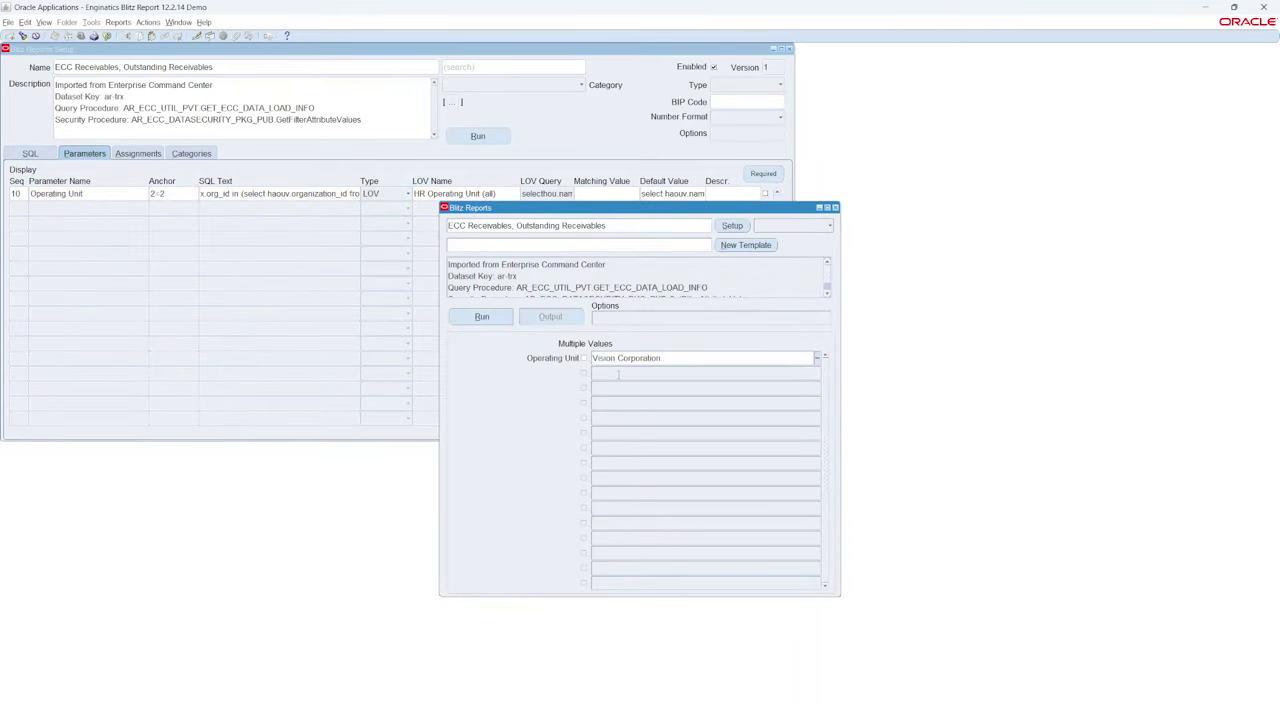
pyautogui.hotkey('shift', 'End')
pyautogui.write('Op')
pyautogui.click(497, 320)
# - Switch to the Excel workbook containing the output of the "ECC Receivables, Outstanding Receivables" report
pyautogui.moveTo(248, 133); pyautogui.dragTo(153, 143)
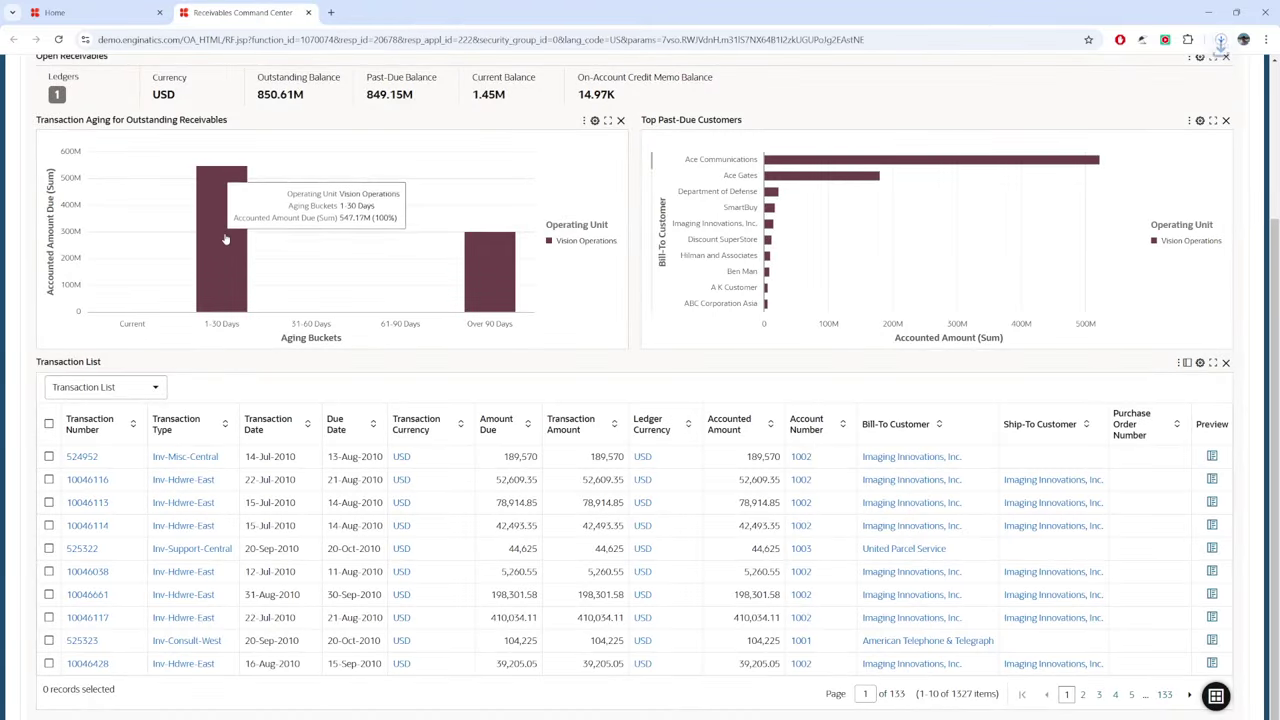
pyautogui.click(1222, 40)
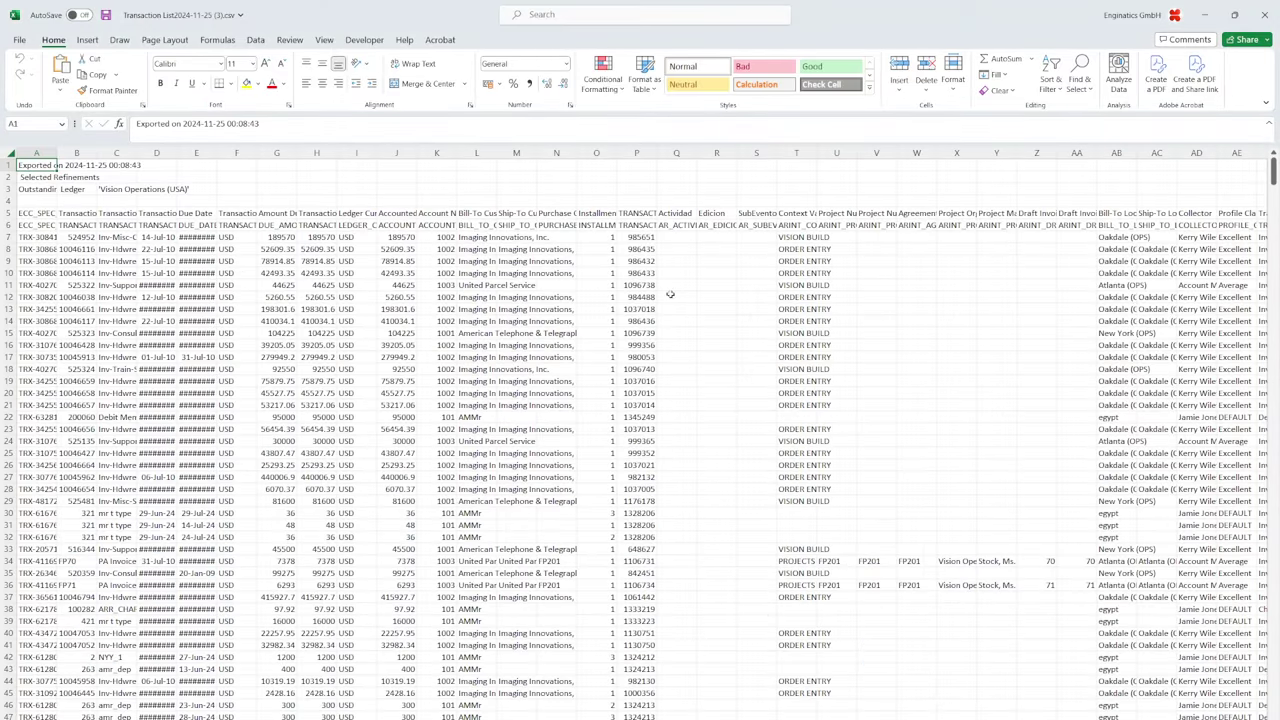
pyautogui.click(723, 286)
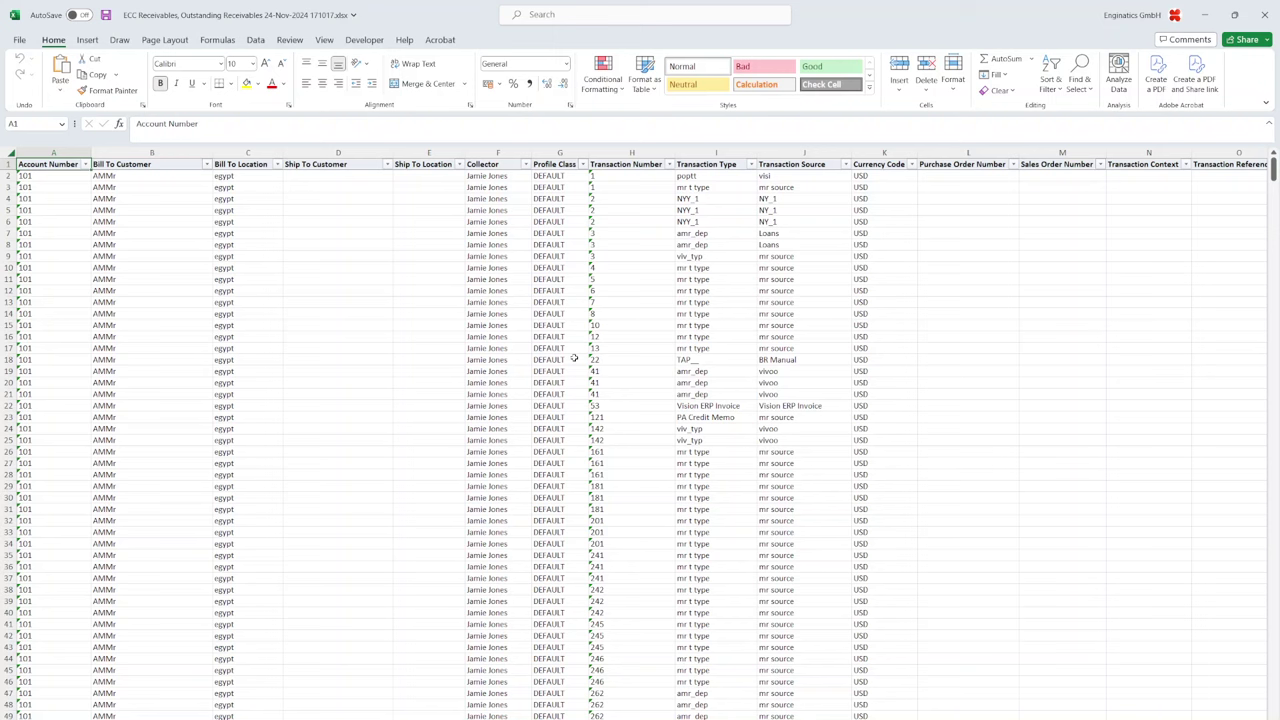
# - Look through the output columns from Account Number to the Attribute and AR_ROW_ID columns
pyautogui.click(556, 325)
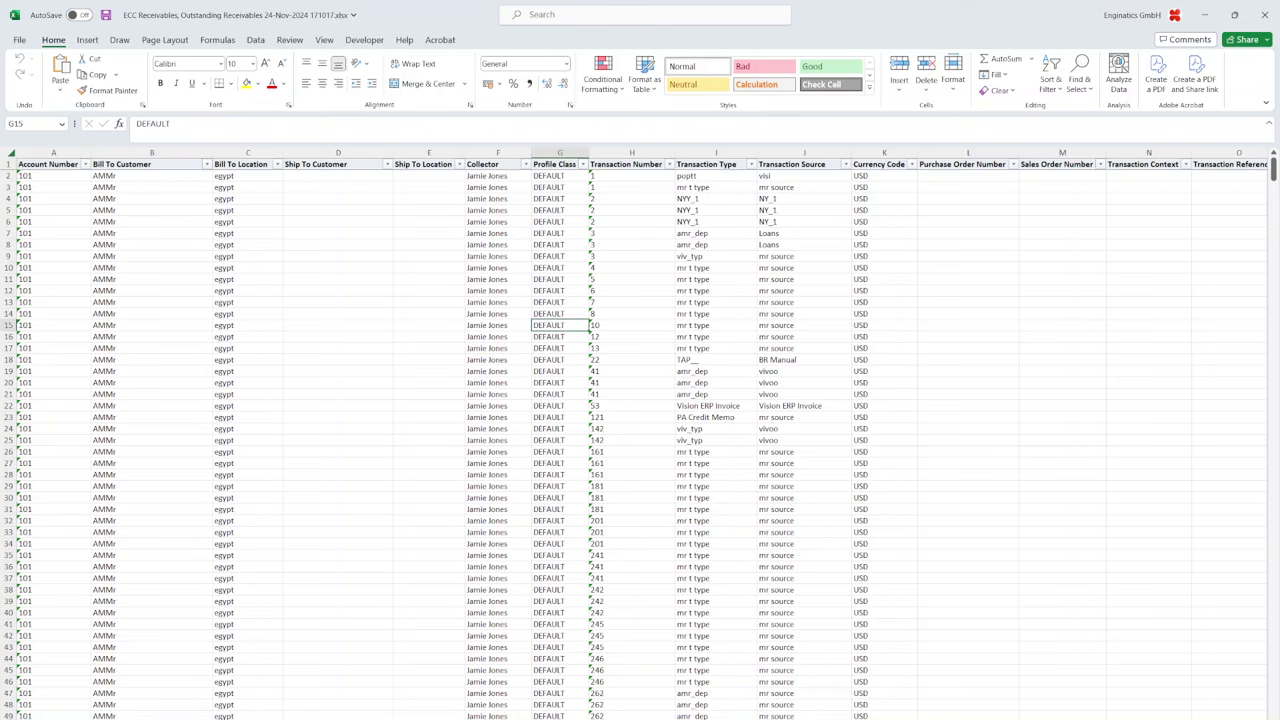
pyautogui.hscroll(6, 640, 430)
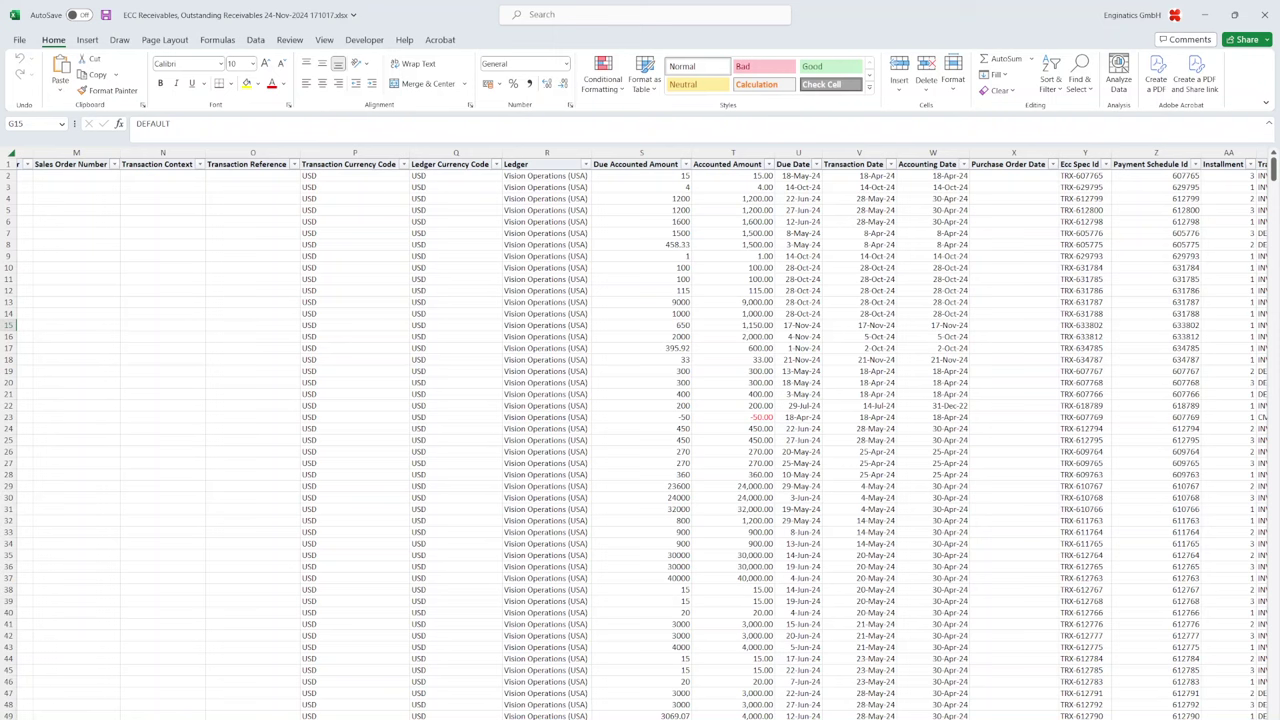
pyautogui.hscroll(6, 640, 430)
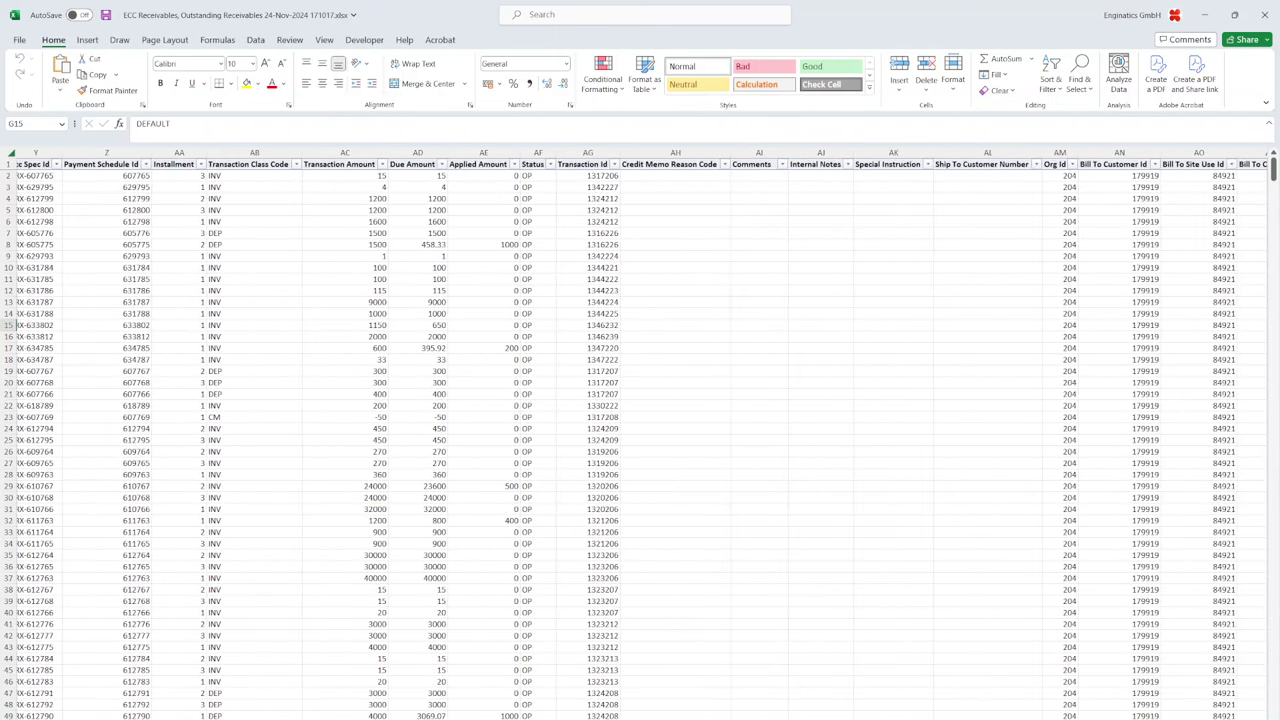
pyautogui.hscroll(10, 640, 430)
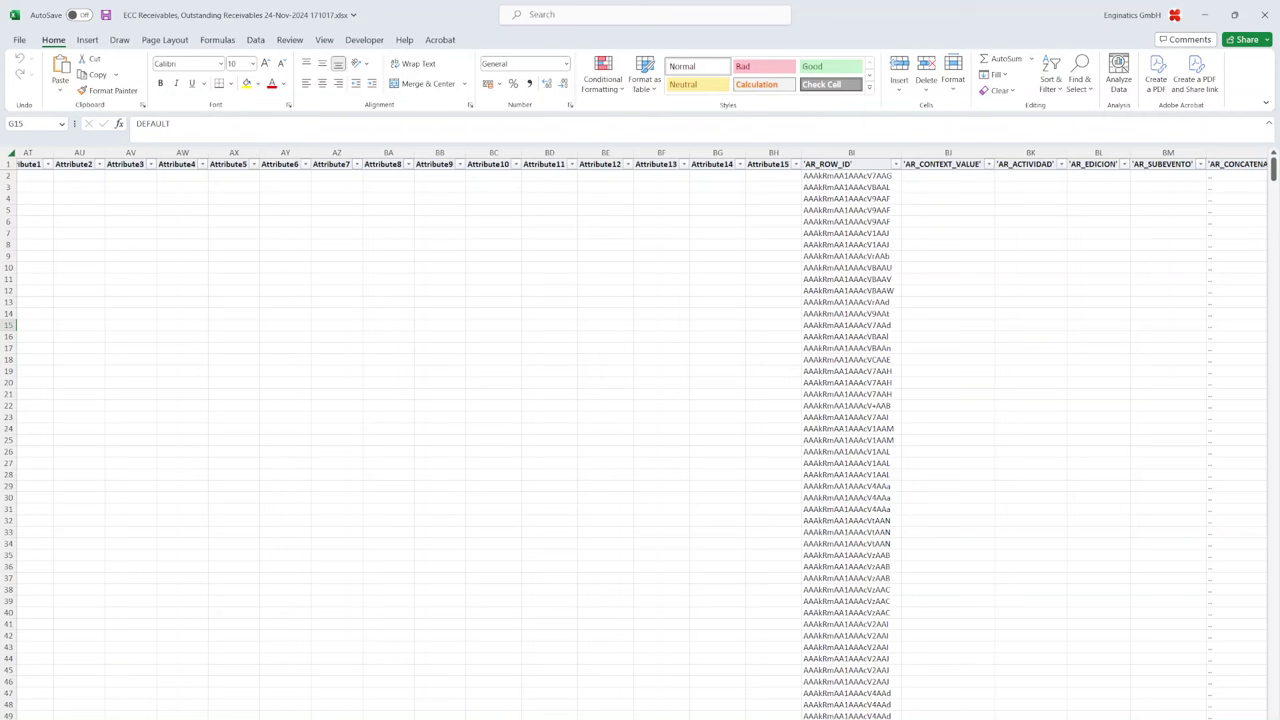
pyautogui.hscroll(4, 640, 430)
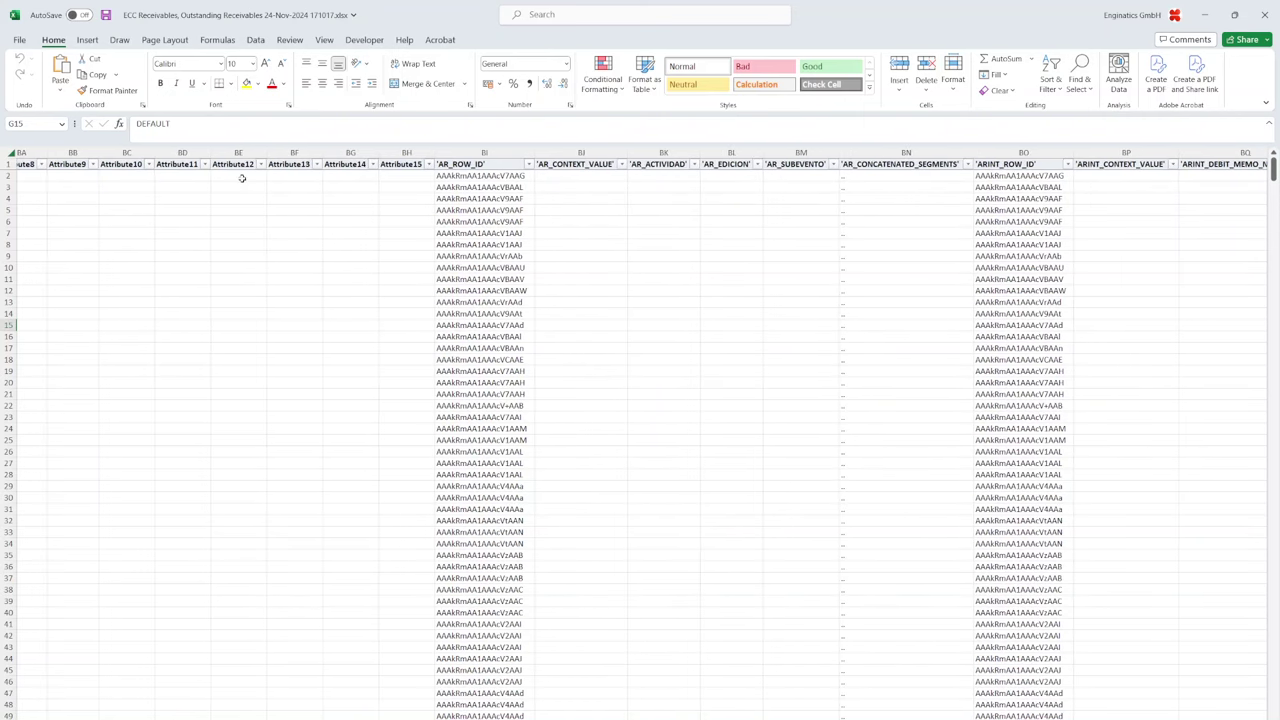
# - Check the Attribute10 to Attribute14 cells and the AR_CONTEXT_VALUE header, and browse the remaining ARINT and aging bucket columns
pyautogui.moveTo(101, 233); pyautogui.dragTo(374, 234)
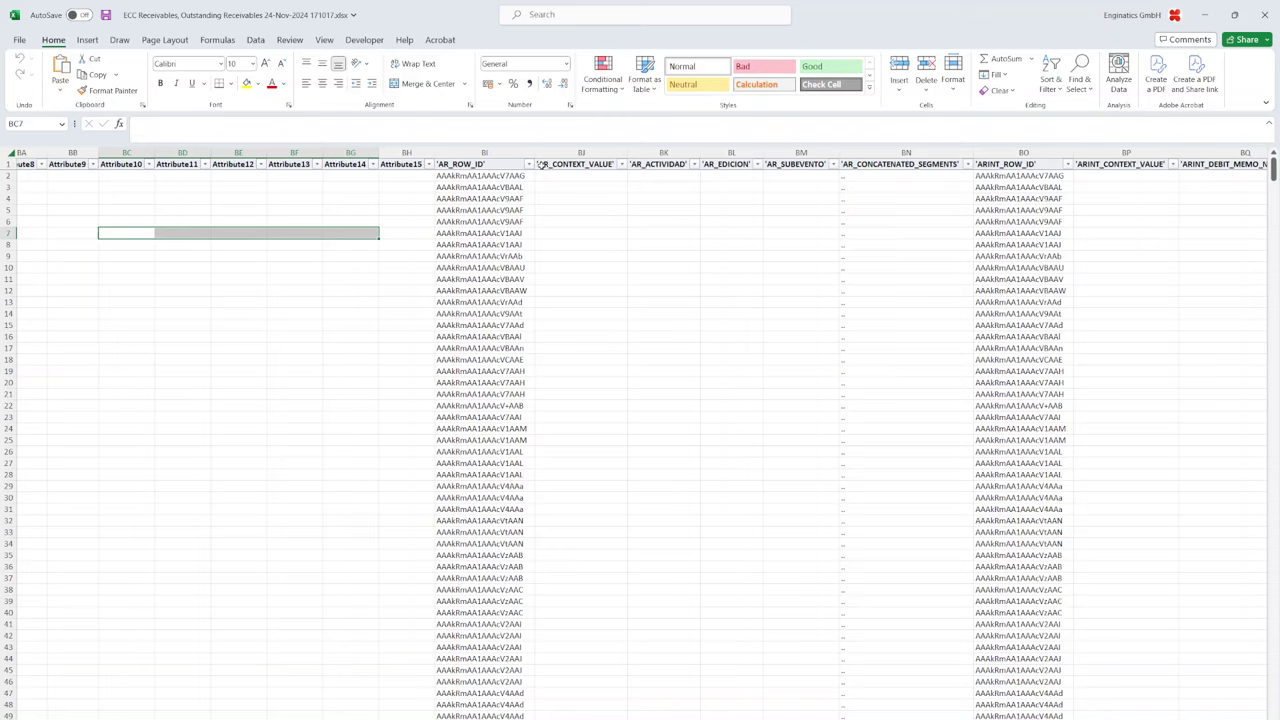
pyautogui.click(541, 167)
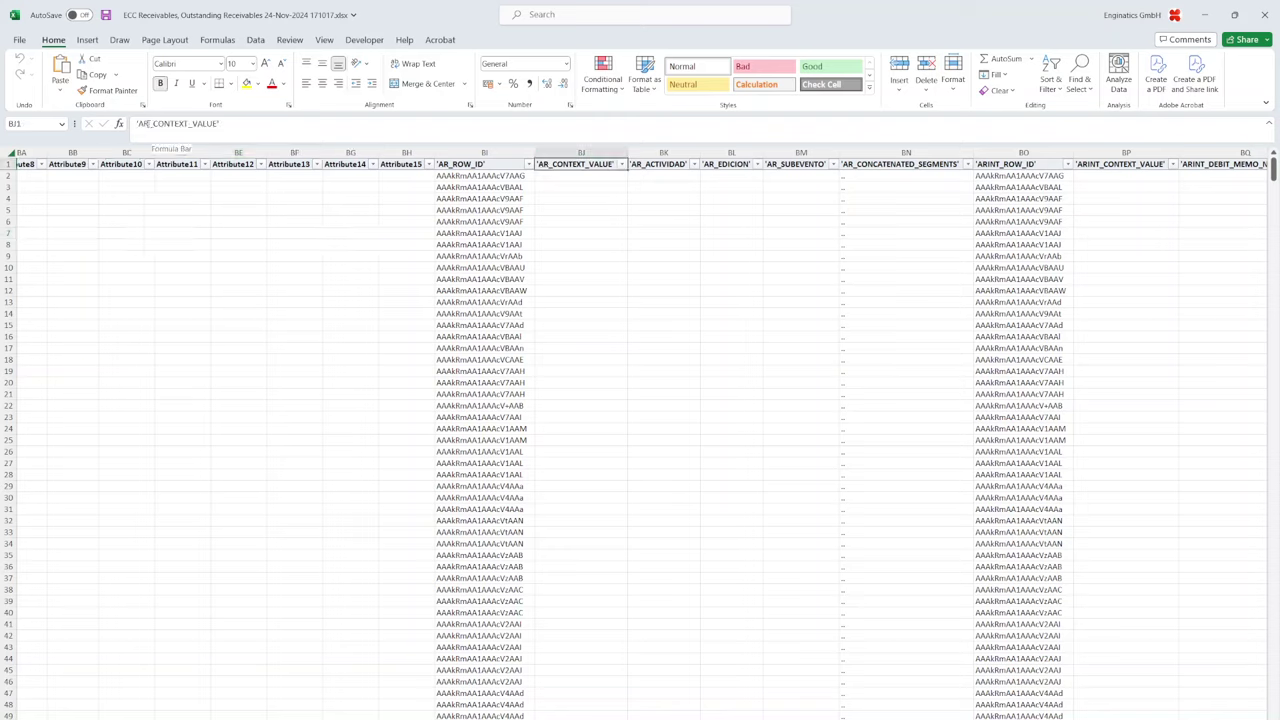
pyautogui.click(198, 129)
pyautogui.hscroll(10, 640, 430)
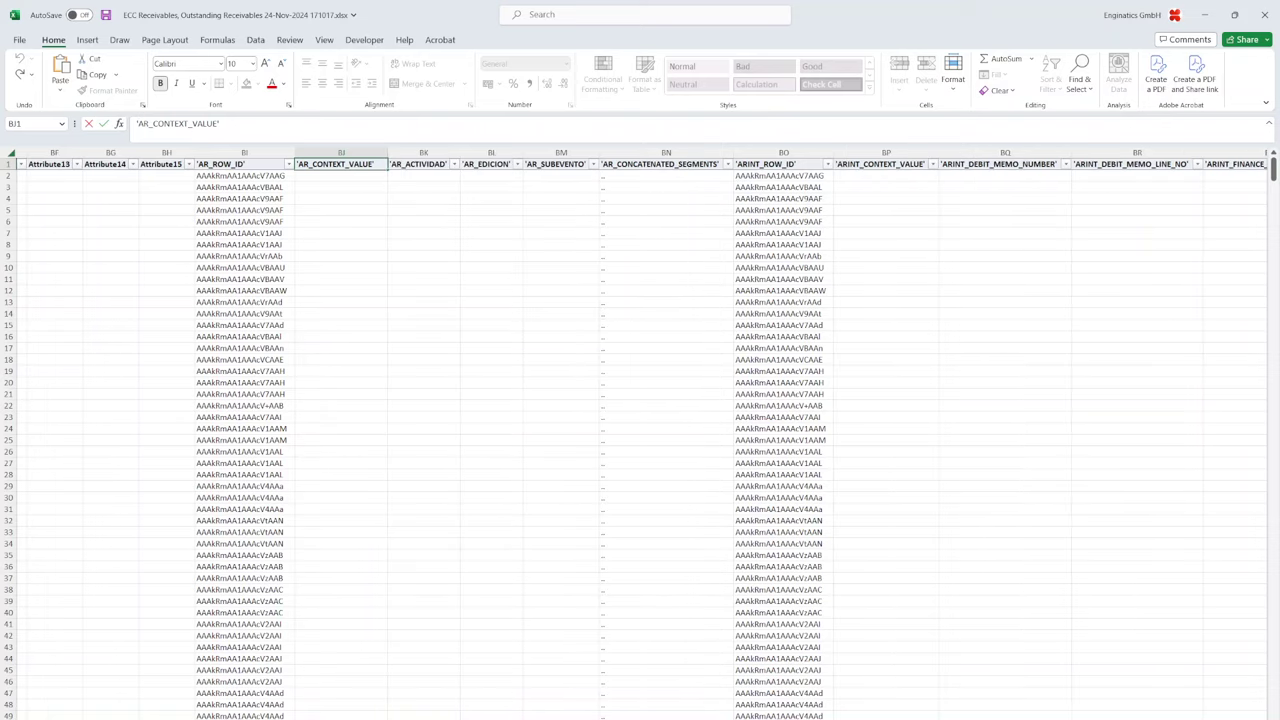
pyautogui.hscroll(8, 640, 430)
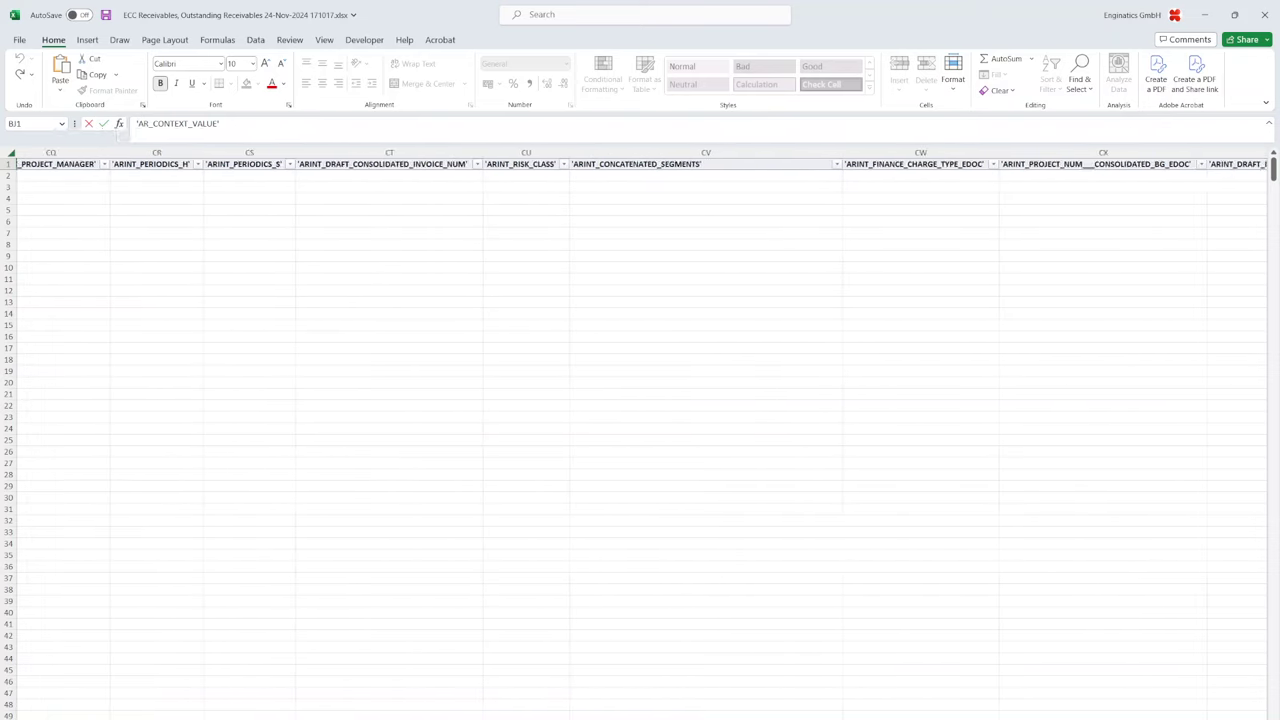
pyautogui.hscroll(2, 923, 529)
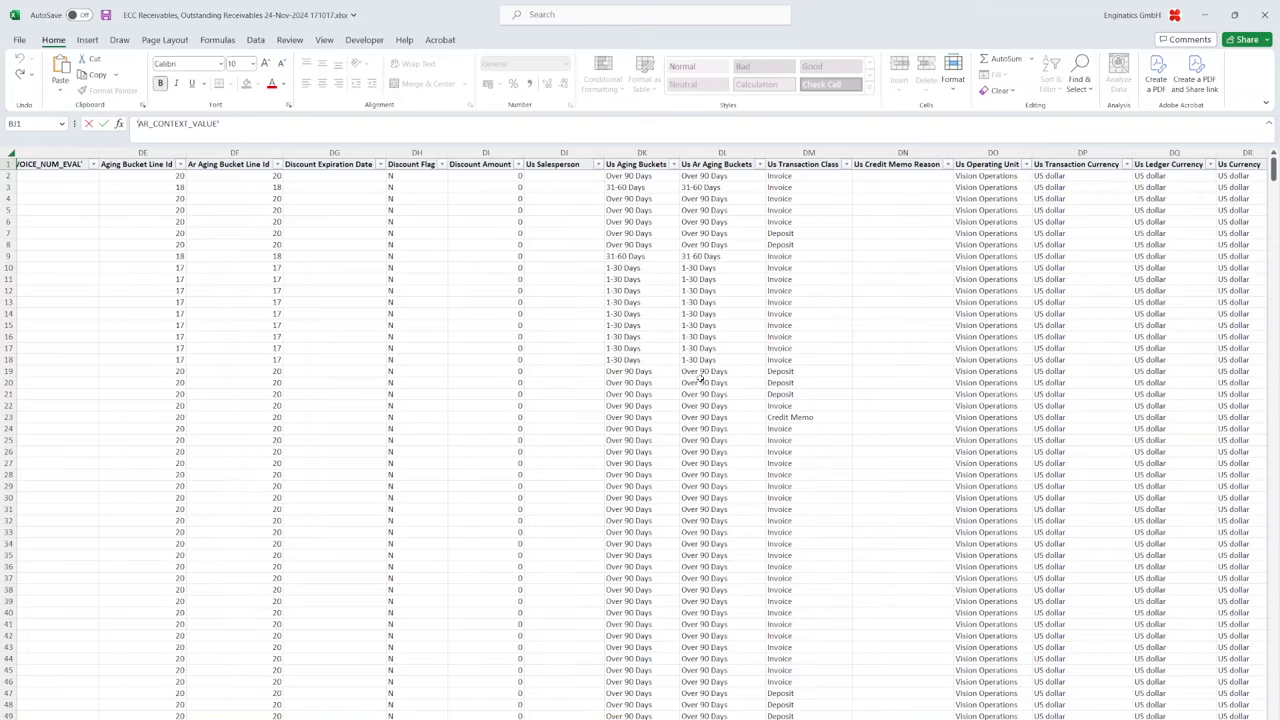
# - Examine the Us Aging Buckets values down several rows, and select a Discount Flag cell
pyautogui.moveTo(636, 221); pyautogui.dragTo(627, 509)
pyautogui.click(628, 461)
pyautogui.moveTo(648, 246); pyautogui.dragTo(605, 524)
pyautogui.click(444, 406)
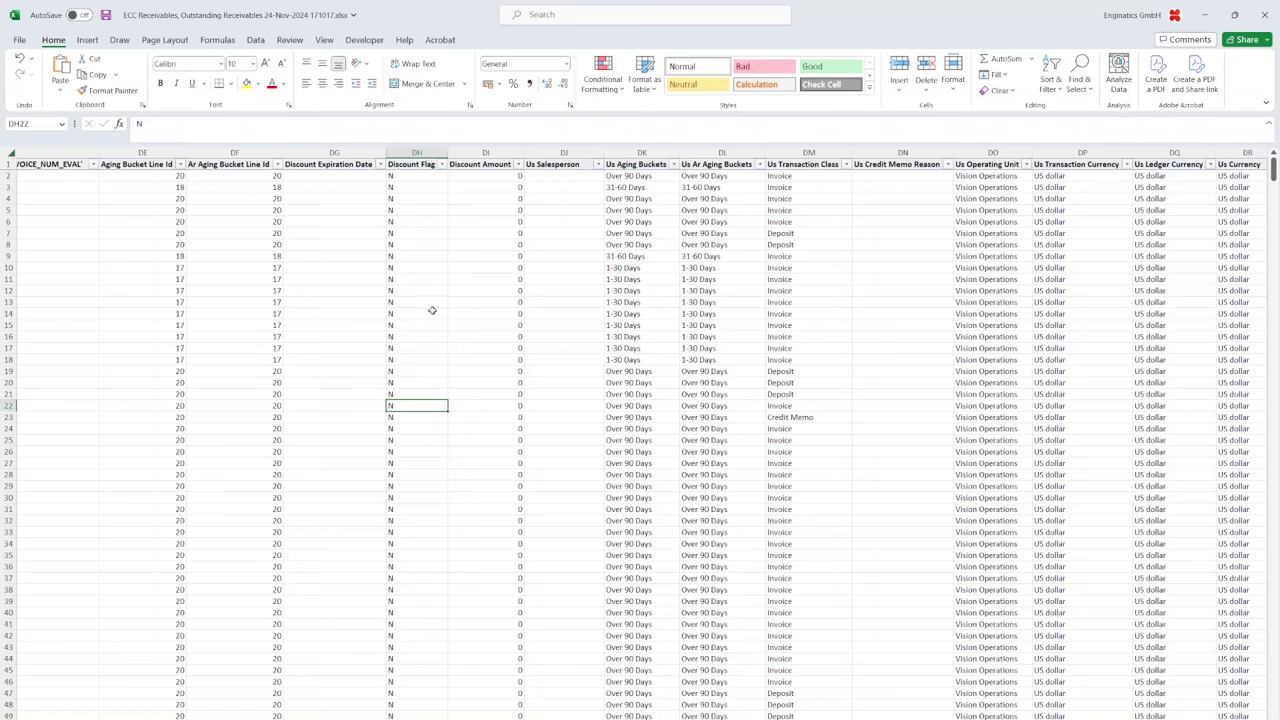
# - Switch back to Oracle Applications and create a new template for the imported report
pyautogui.click(752, 697)
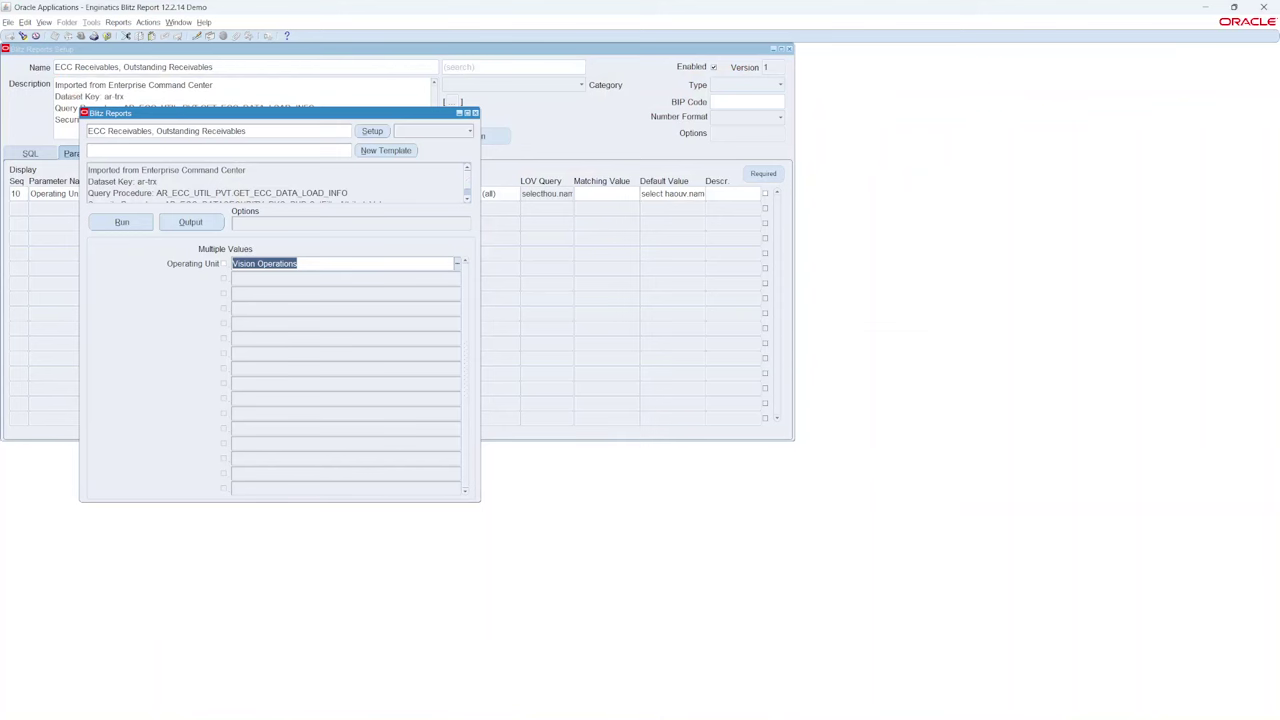
pyautogui.click(380, 152)
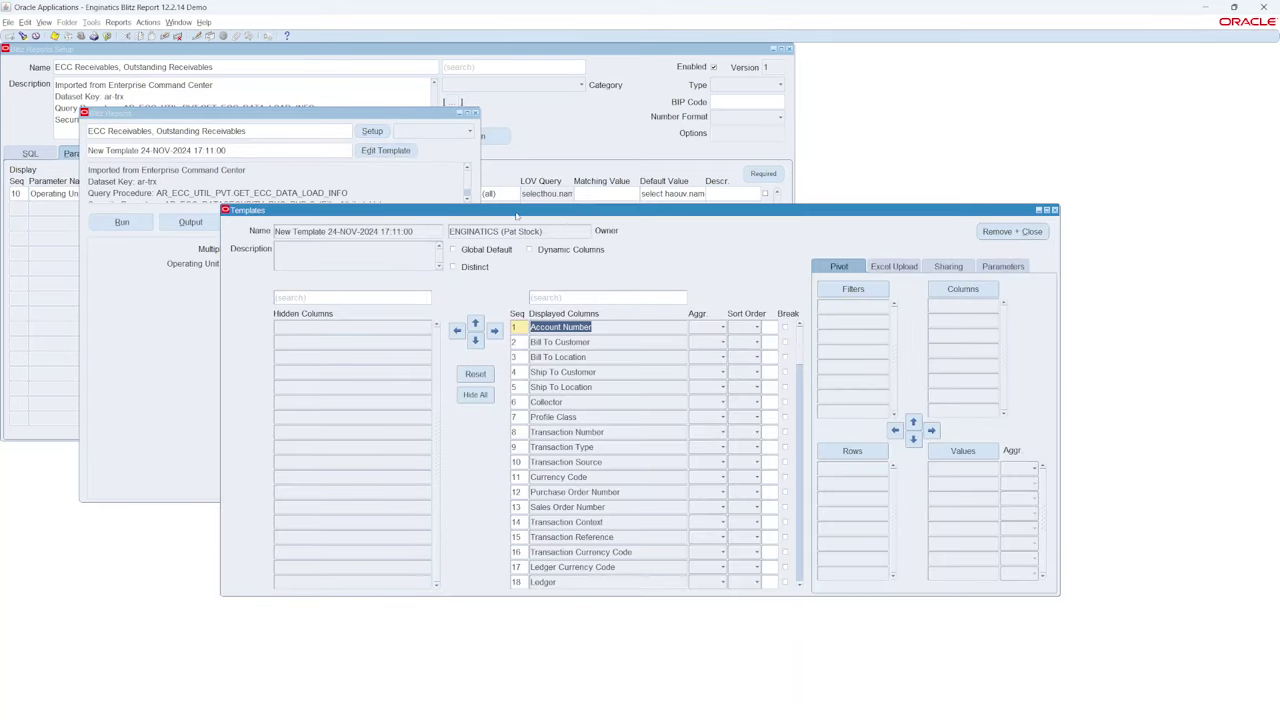
pyautogui.moveTo(505, 213); pyautogui.dragTo(557, 225)
# - Filter the template's displayed columns by "attrib" and hide Attribute Category and Attribute1 through Attribute15
pyautogui.click(603, 312)
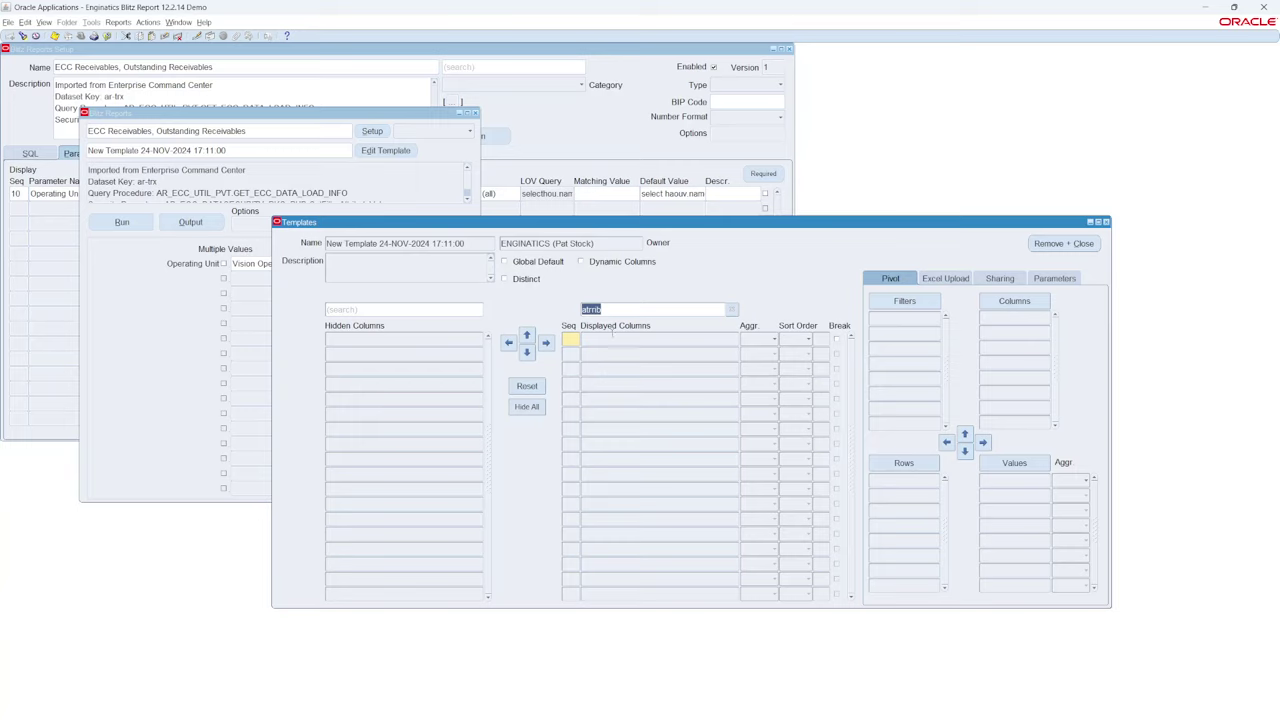
pyautogui.write('a')
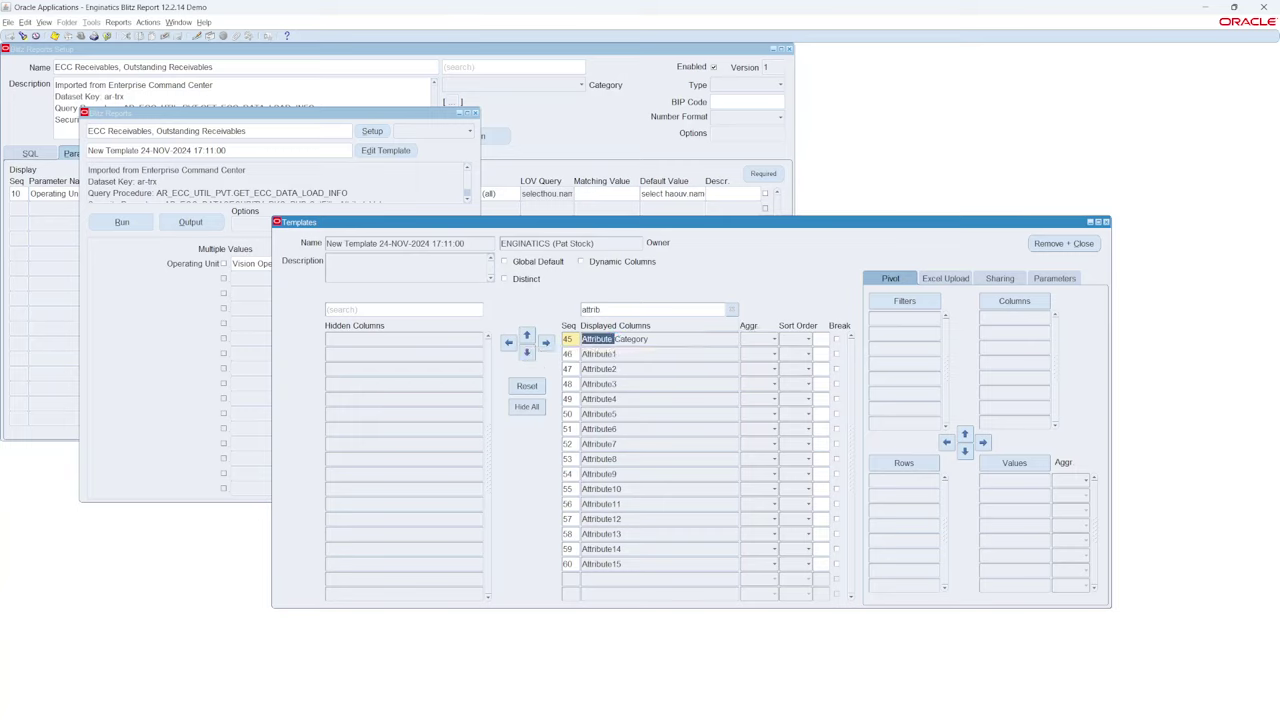
pyautogui.keyDown('shift'); pyautogui.click(612, 564); pyautogui.keyUp('shift')
pyautogui.click(508, 343)
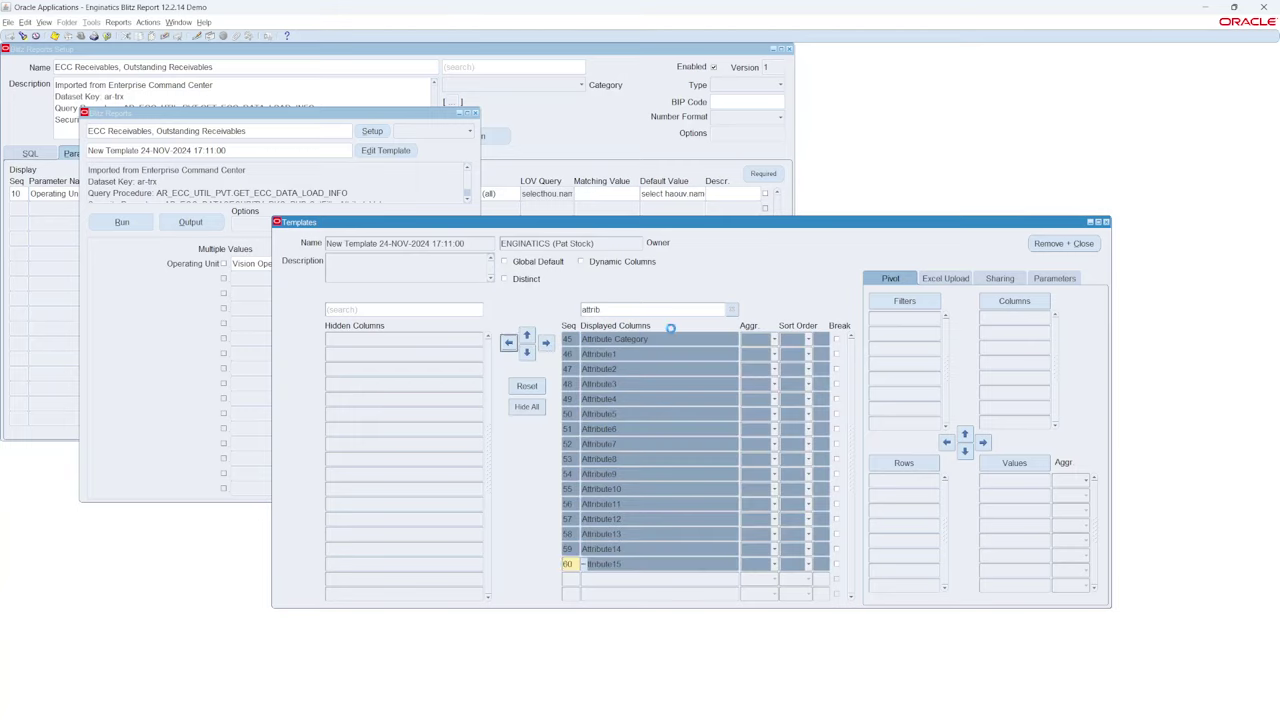
# - Filter the displayed columns by "id" and hide all matches from Ecc Spec Id to Ar Aging Bucket Line Id
pyautogui.click(671, 308)
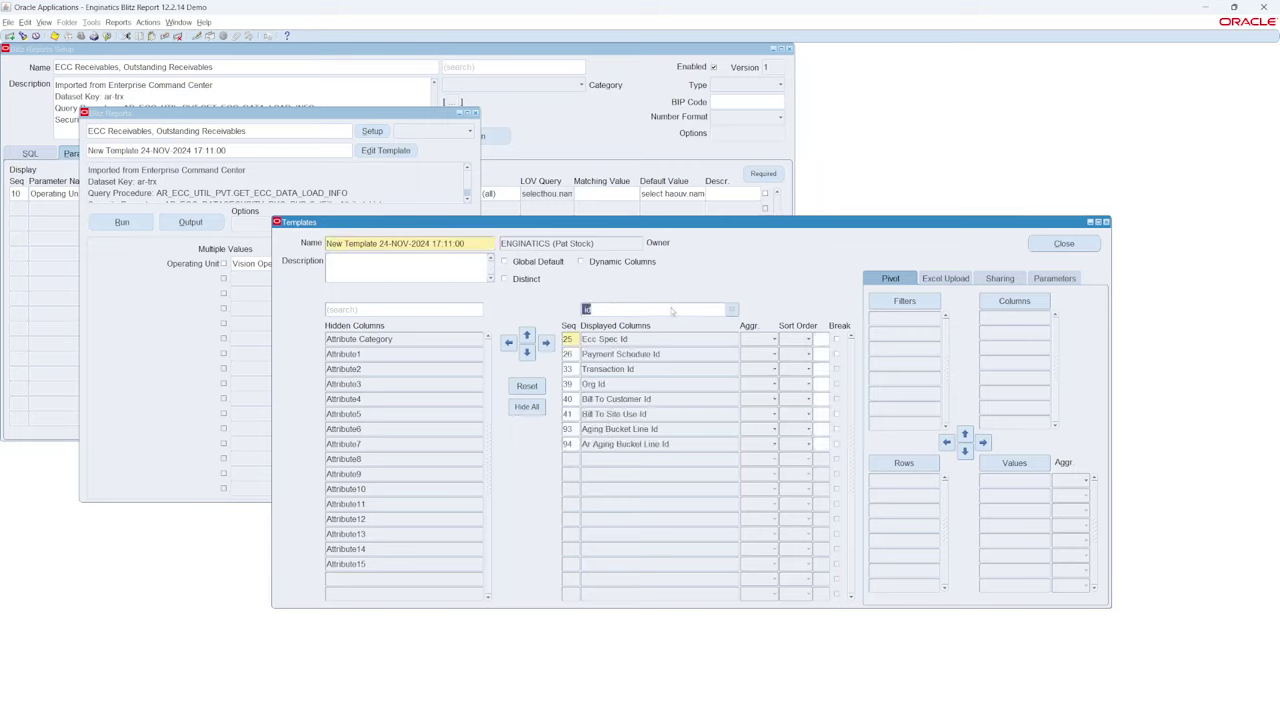
pyautogui.click(630, 339)
pyautogui.keyDown('shift'); pyautogui.click(630, 444); pyautogui.keyUp('shift')
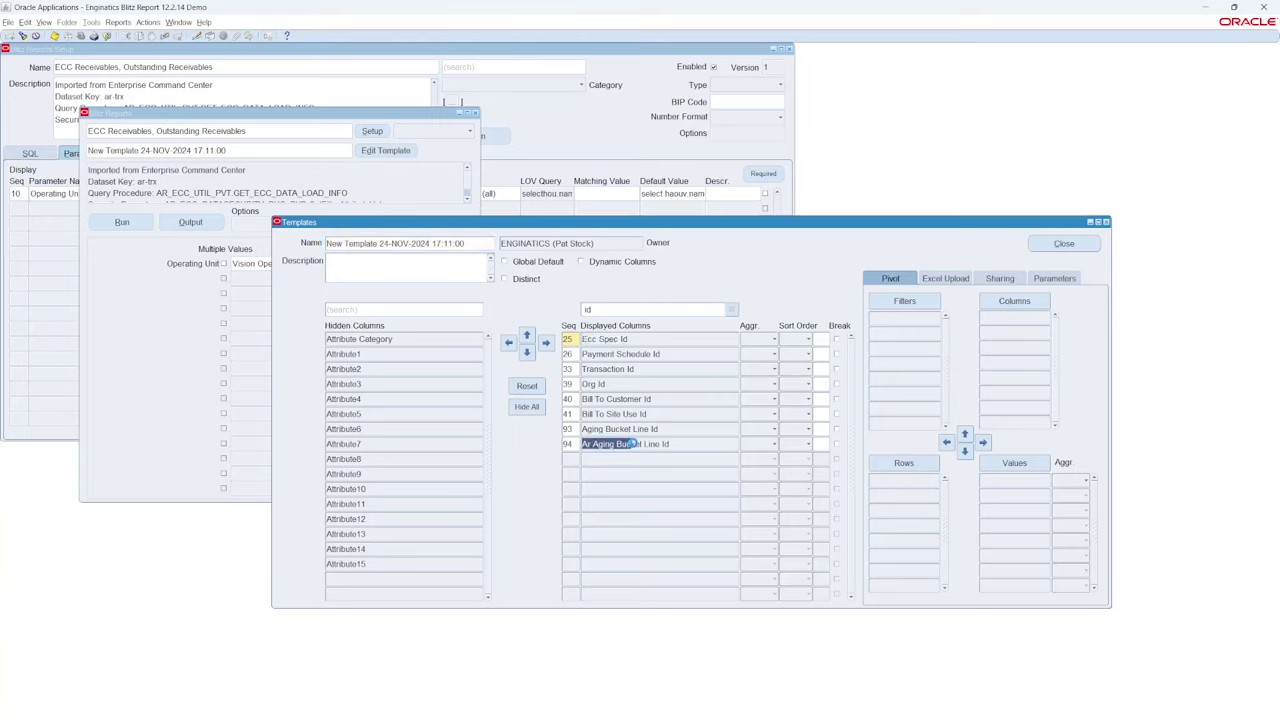
pyautogui.click(508, 342)
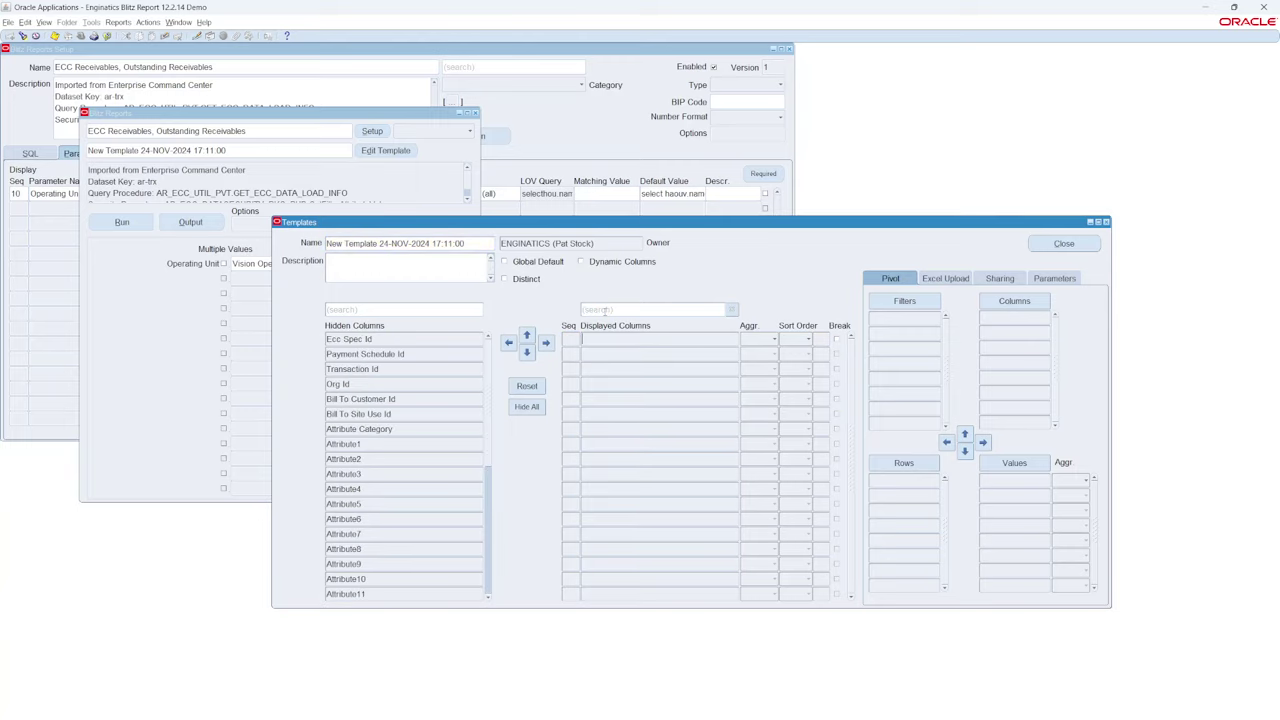
# - Filter the displayed columns by an apostrophe and hide all the quoted AR and ARINT columns from the template
pyautogui.click(609, 313)
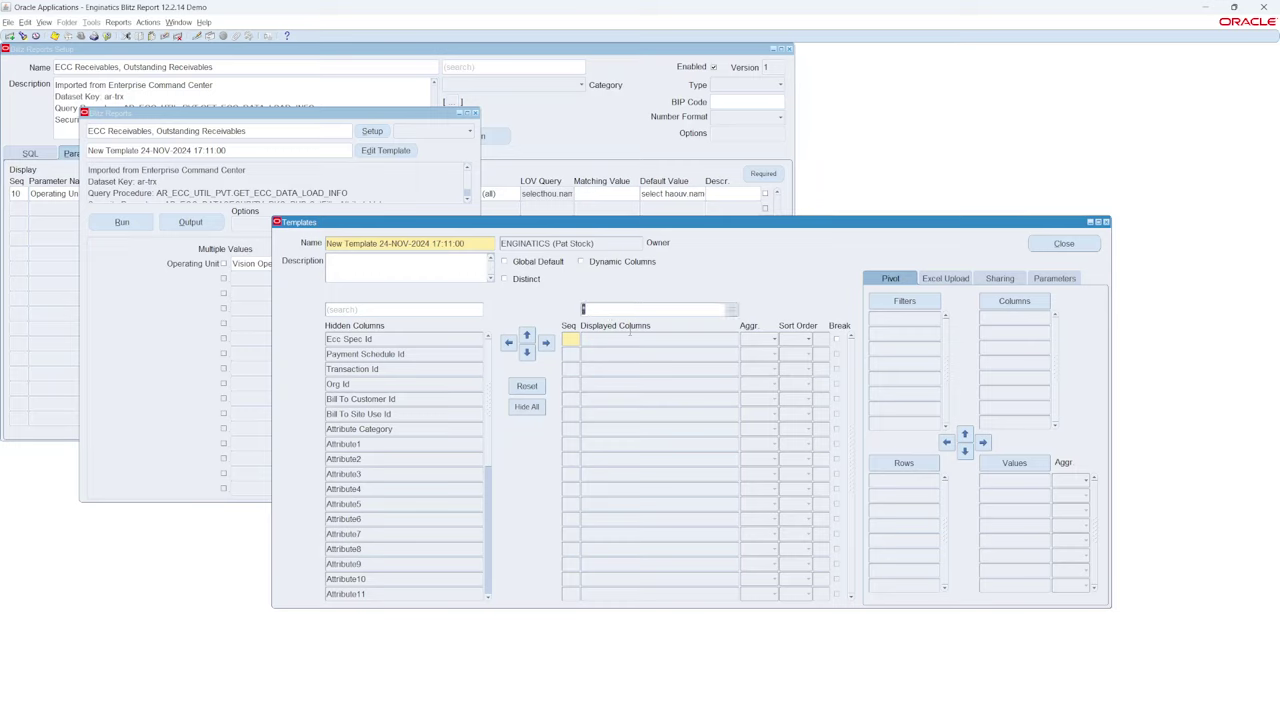
pyautogui.press('BackSpace')
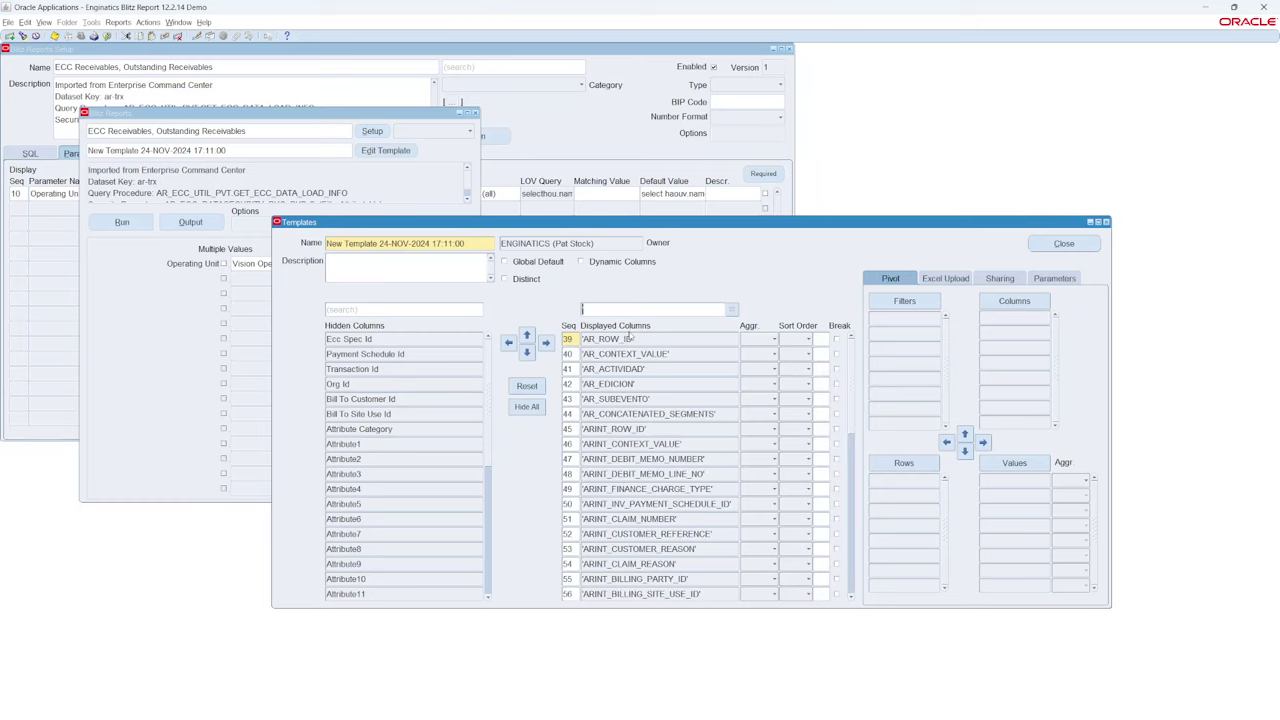
pyautogui.click(627, 338)
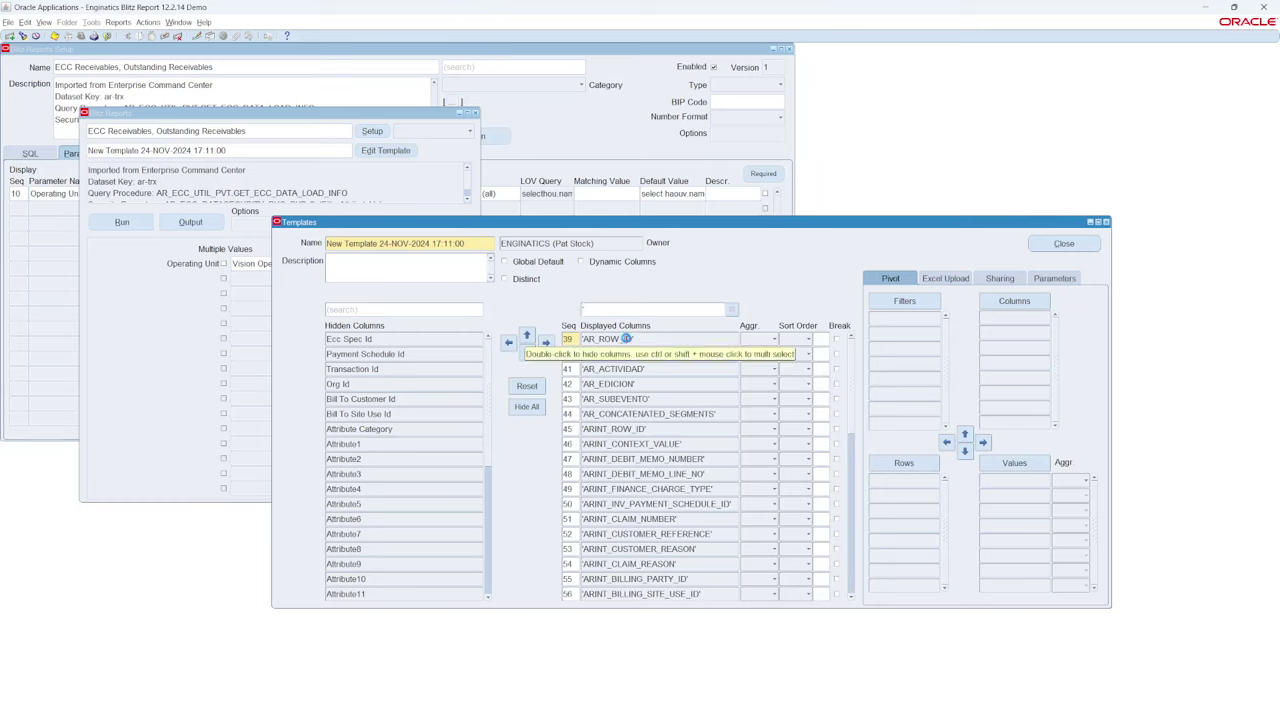
pyautogui.keyDown('shift'); pyautogui.click(666, 580); pyautogui.keyUp('shift')
pyautogui.click(508, 342)
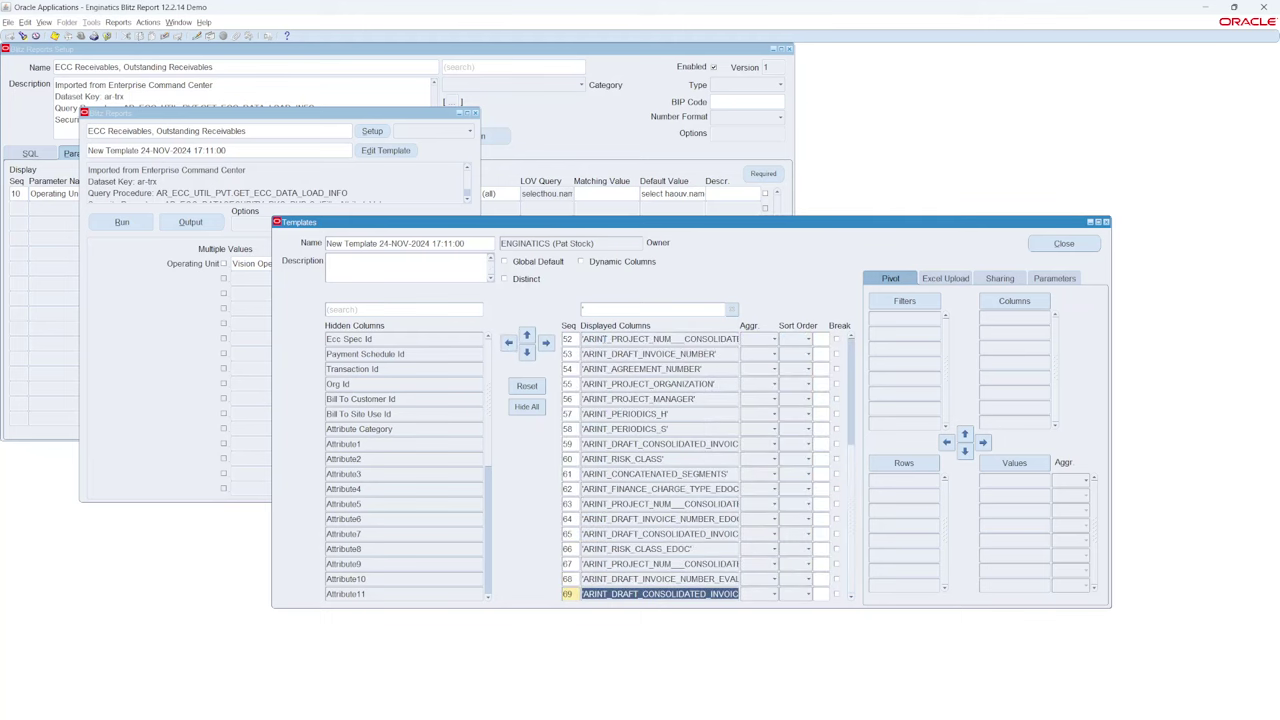
pyautogui.keyDown('shift'); pyautogui.click(649, 564); pyautogui.keyUp('shift')
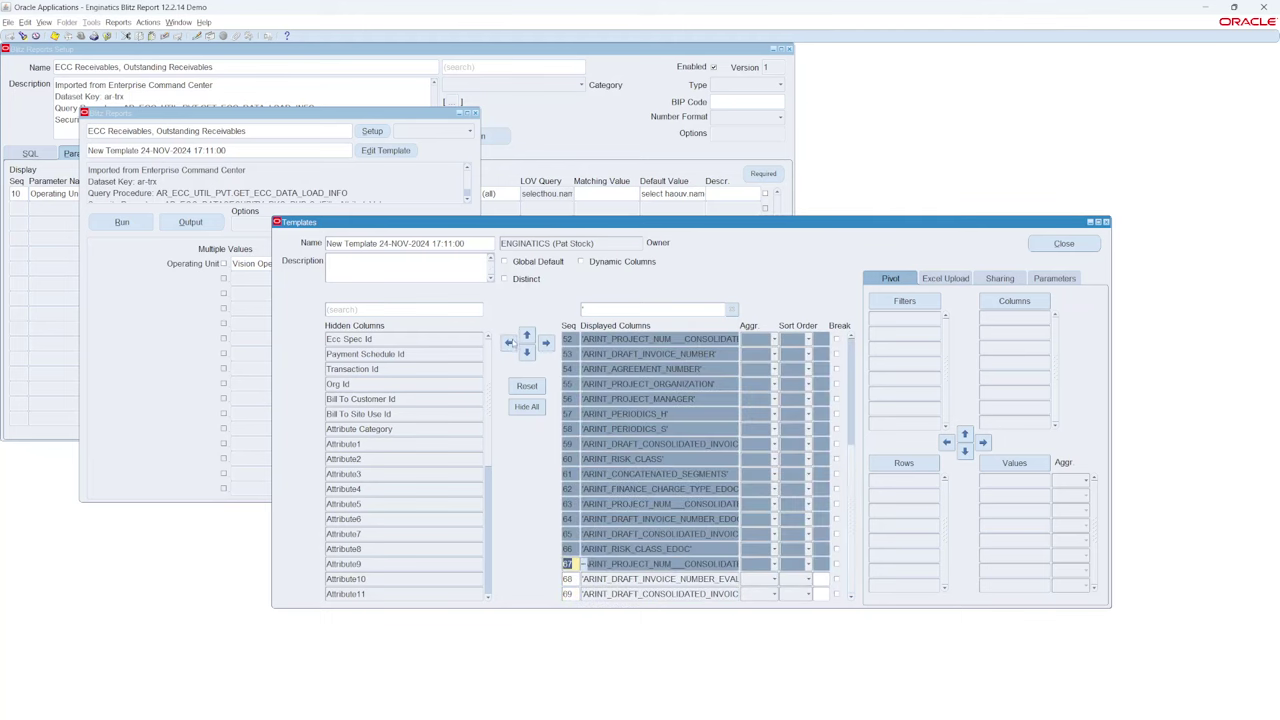
pyautogui.click(509, 342)
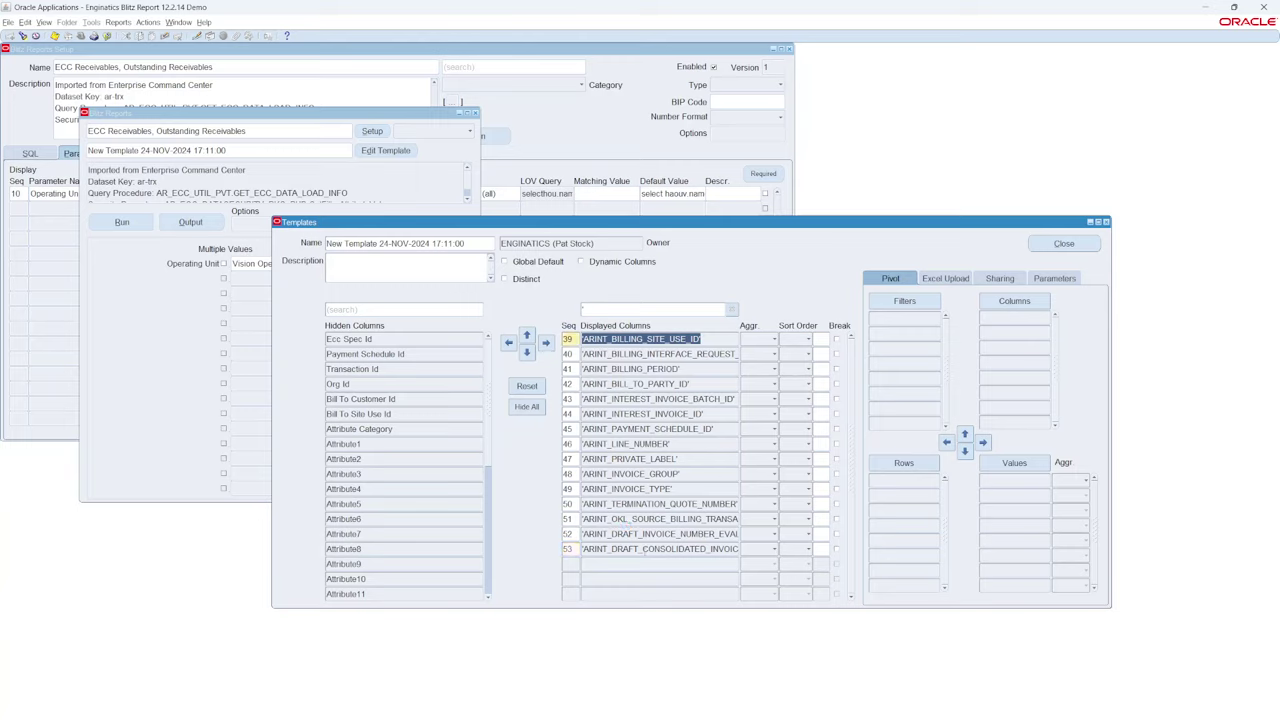
pyautogui.click(620, 549)
pyautogui.keyDown('shift'); pyautogui.click(620, 339); pyautogui.keyUp('shift')
pyautogui.click(509, 342)
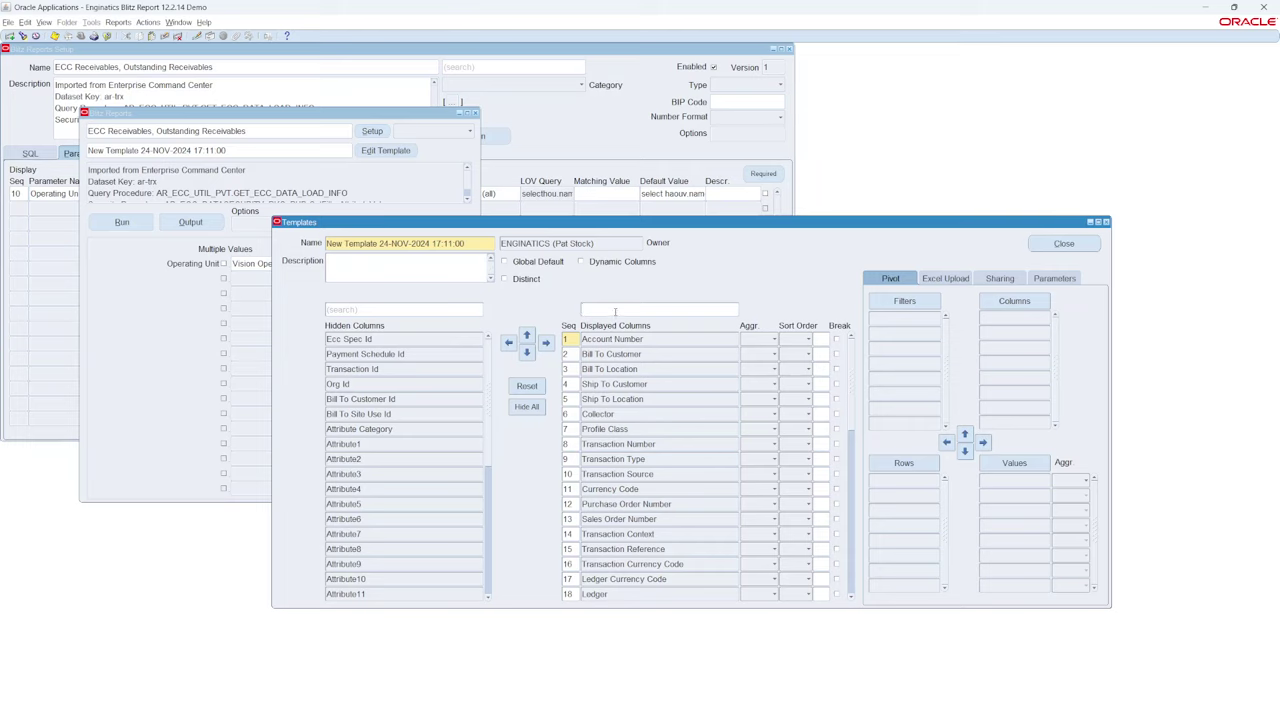
# - Run the report with the new template and examine its Excel output across all columns, including Us Aging Buckets and Us Ar Aging Buckets
pyautogui.click(130, 222)
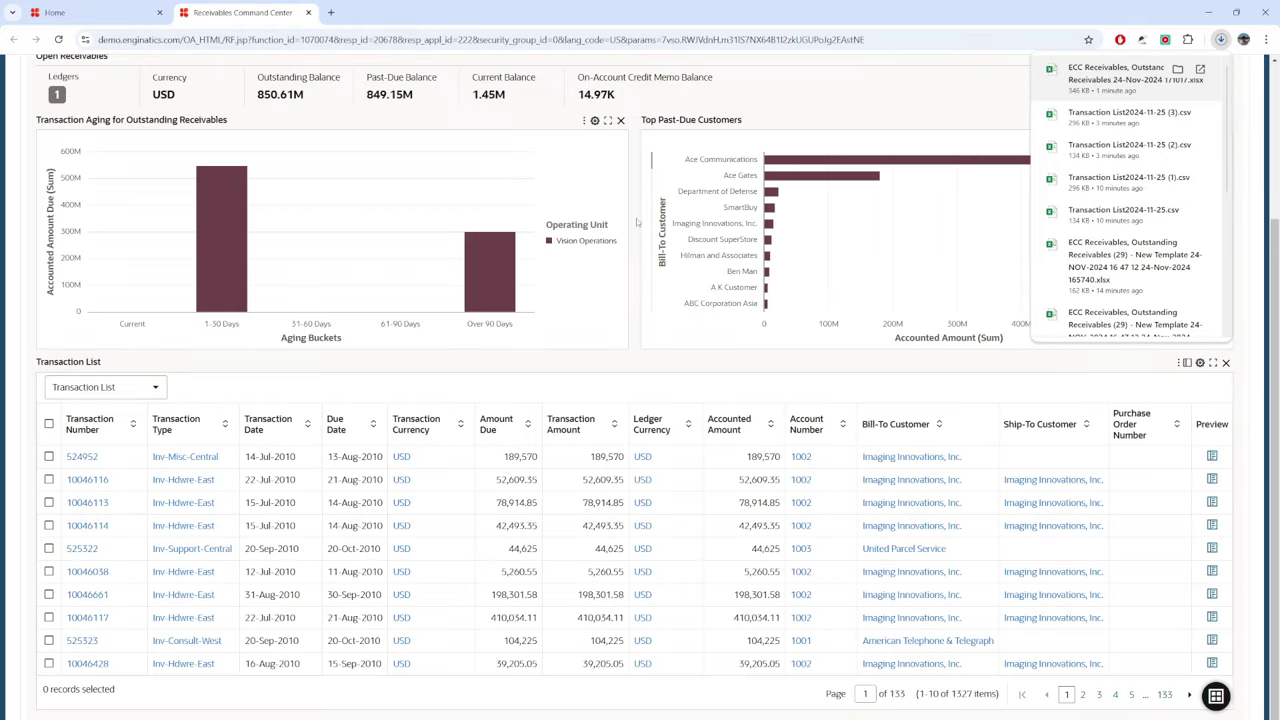
pyautogui.hotkey('alt', 'Tab')
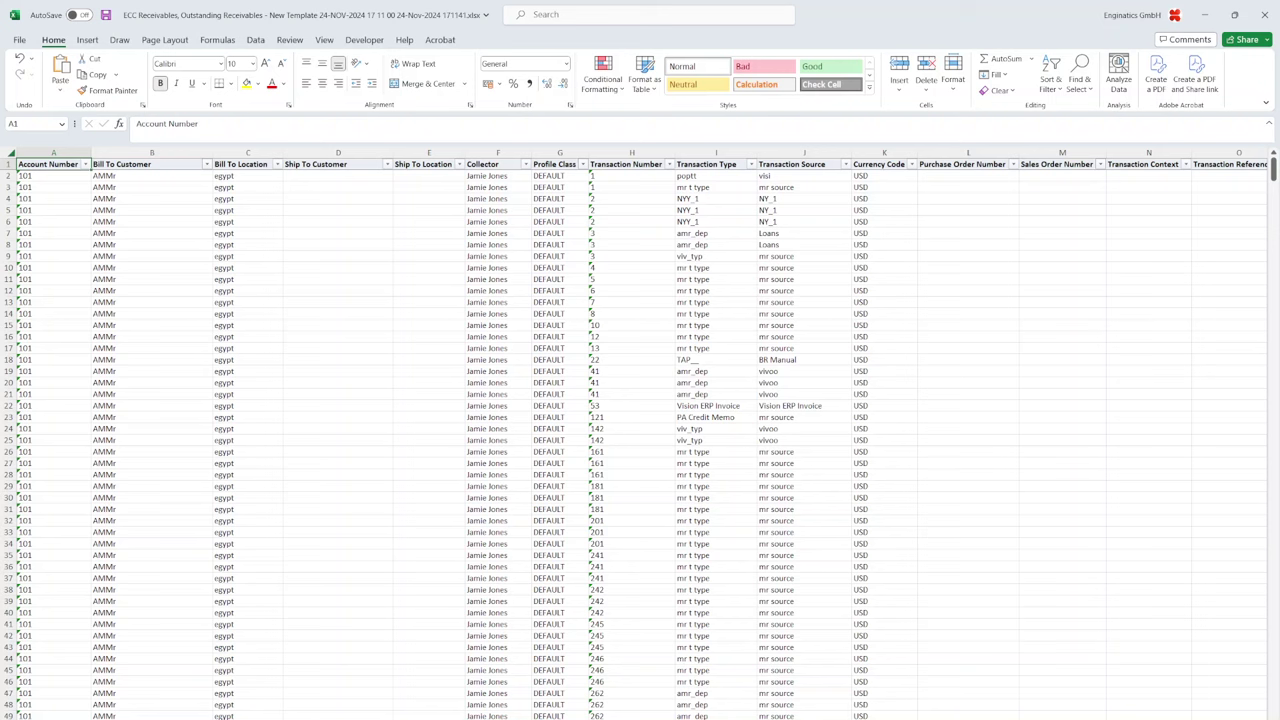
pyautogui.hscroll(6, 642, 439)
pyautogui.hscroll(10, 642, 439)
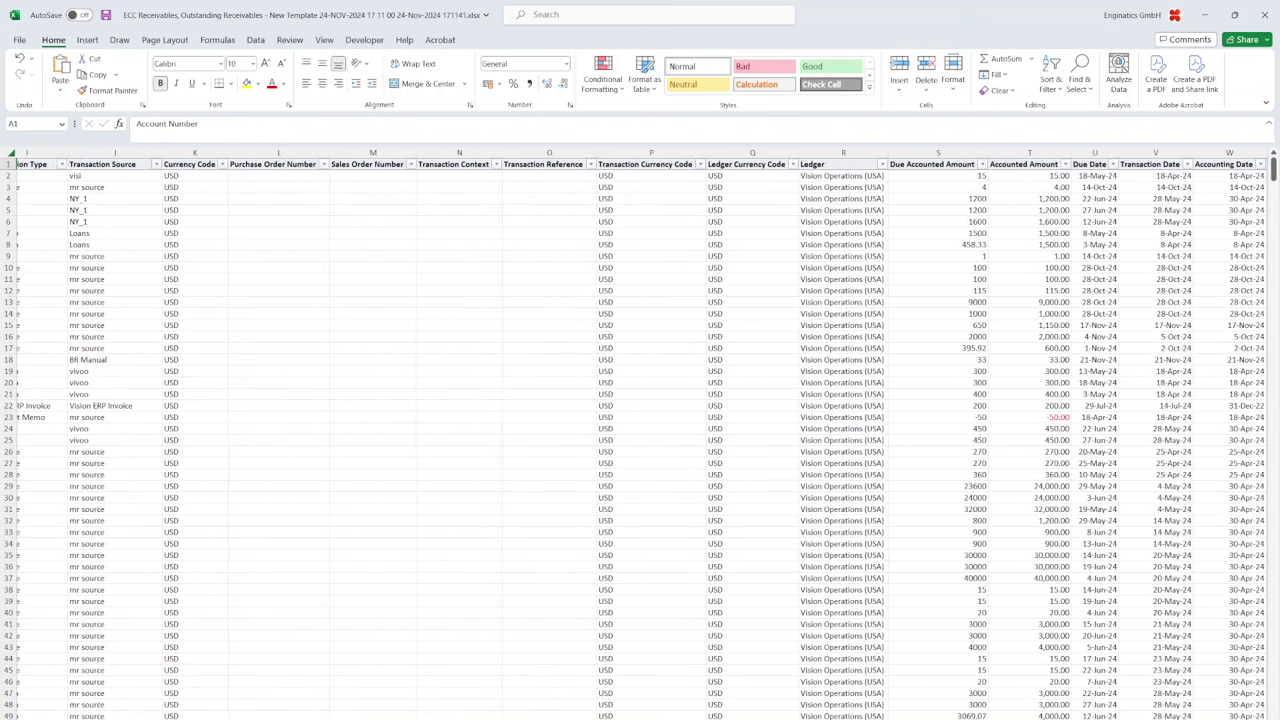
pyautogui.hscroll(10, 642, 439)
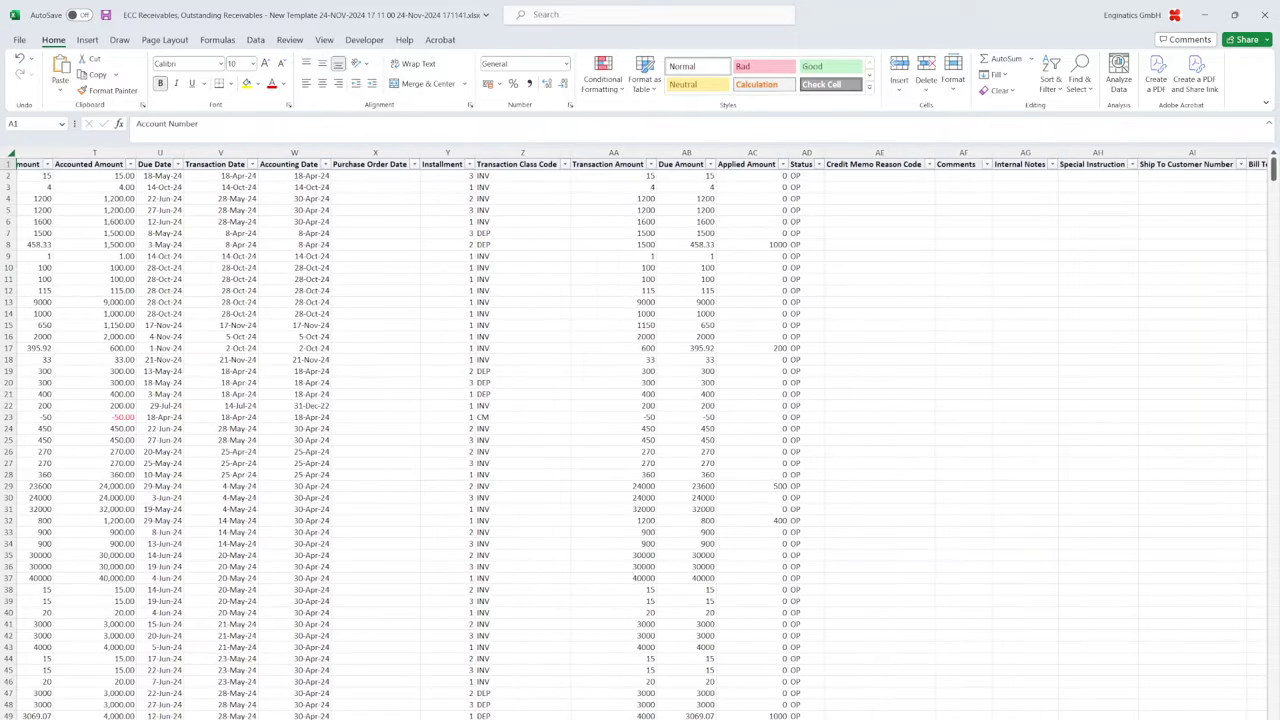
pyautogui.hscroll(8, 642, 439)
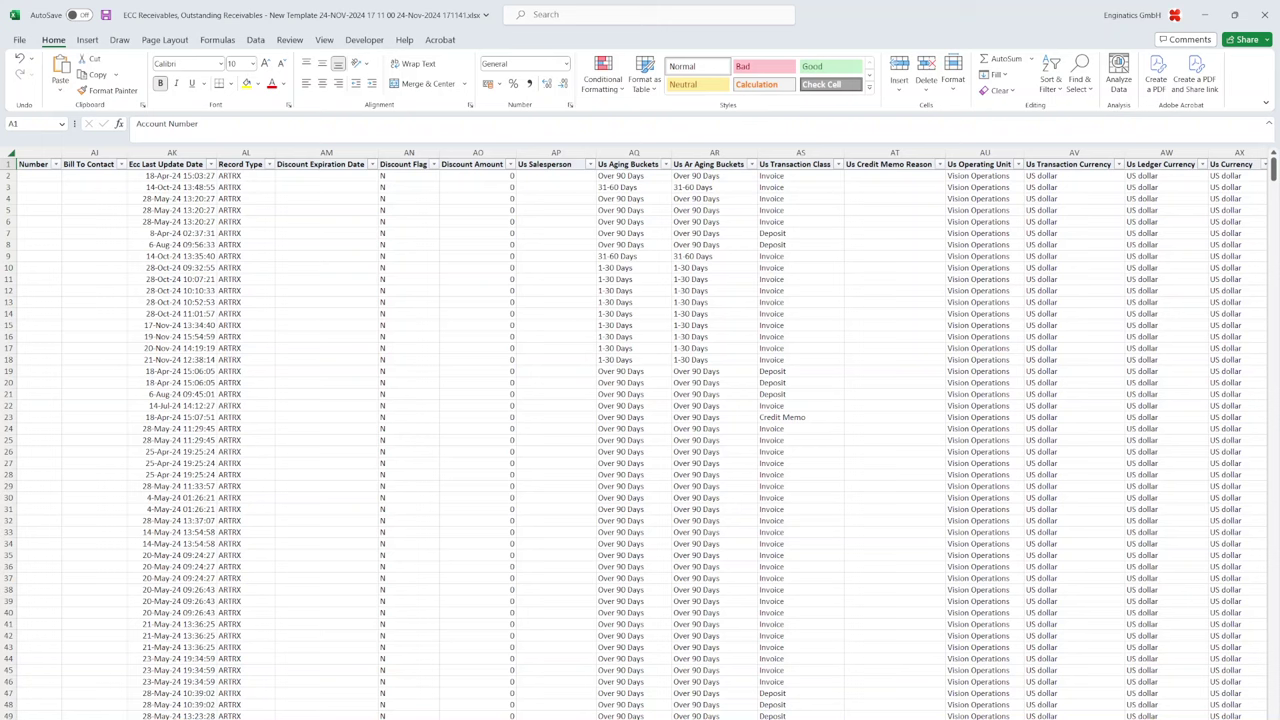
pyautogui.moveTo(620, 210); pyautogui.dragTo(640, 440)
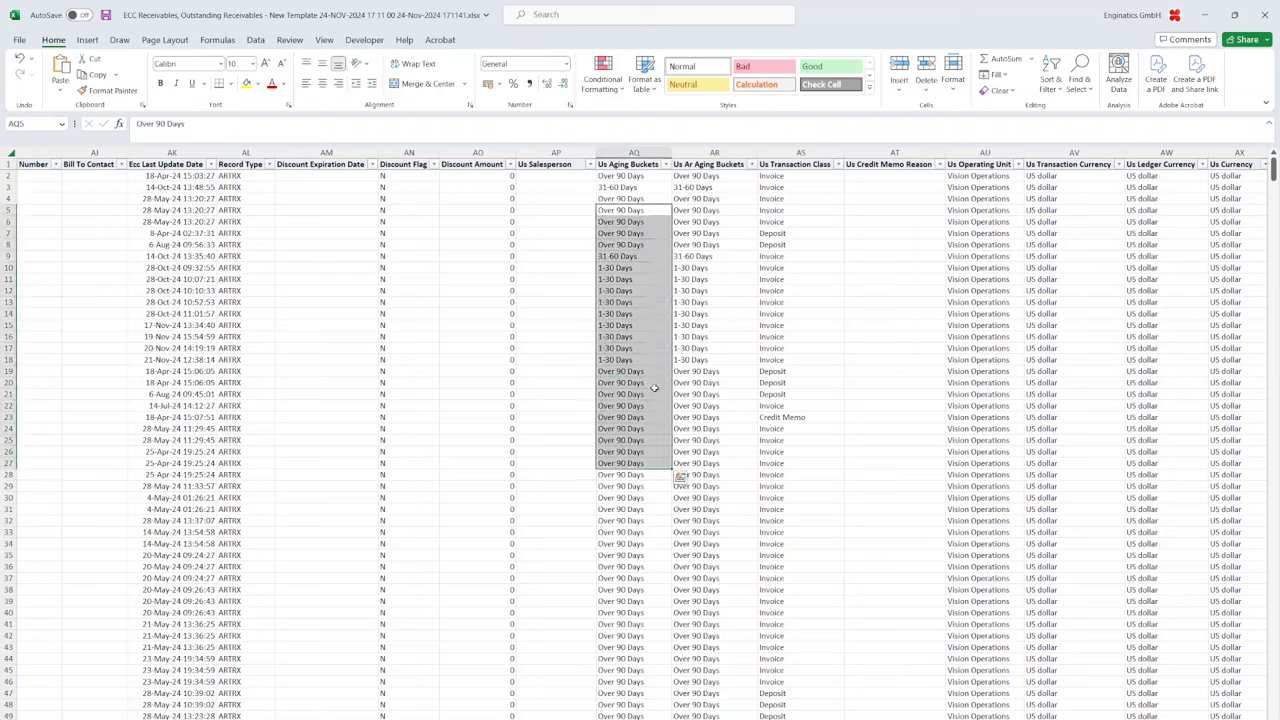
pyautogui.moveTo(700, 233); pyautogui.dragTo(715, 440)
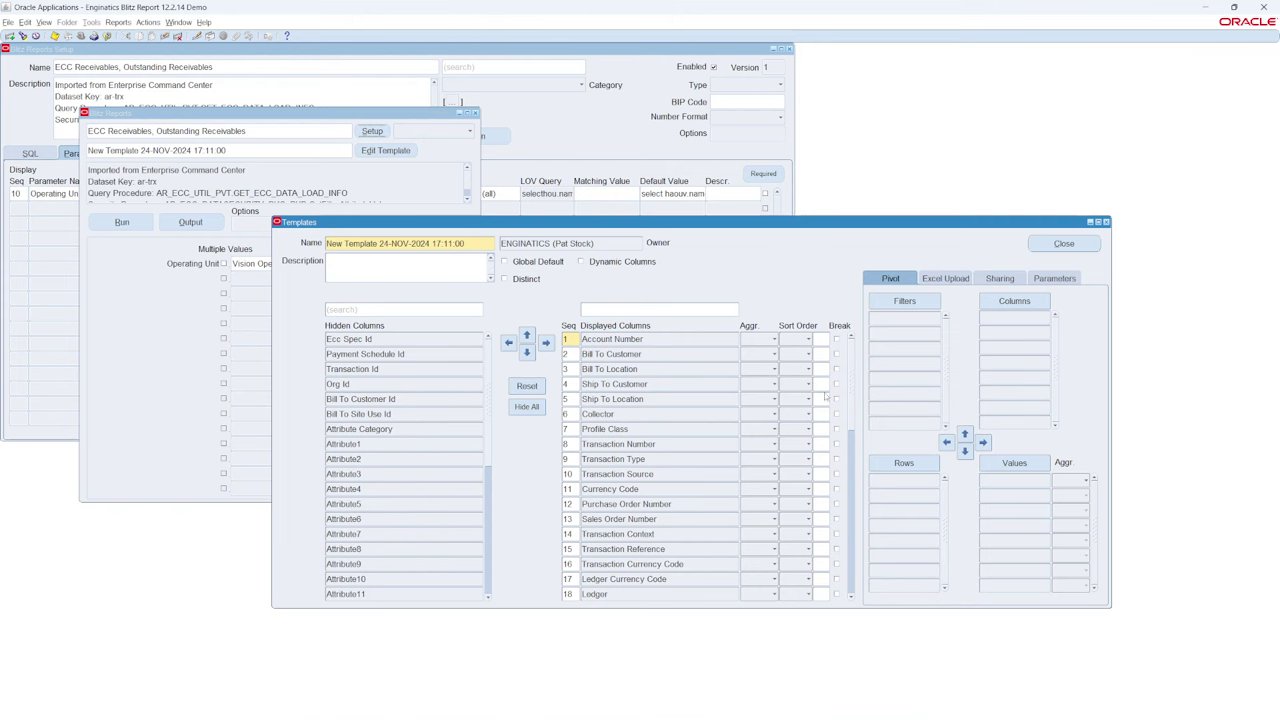
# - In the Blitz Report template, filter the displayed columns by "buck" and hide Us Ar Aging Buckets
pyautogui.click(621, 311)
pyautogui.write('buck')
pyautogui.press('Return')
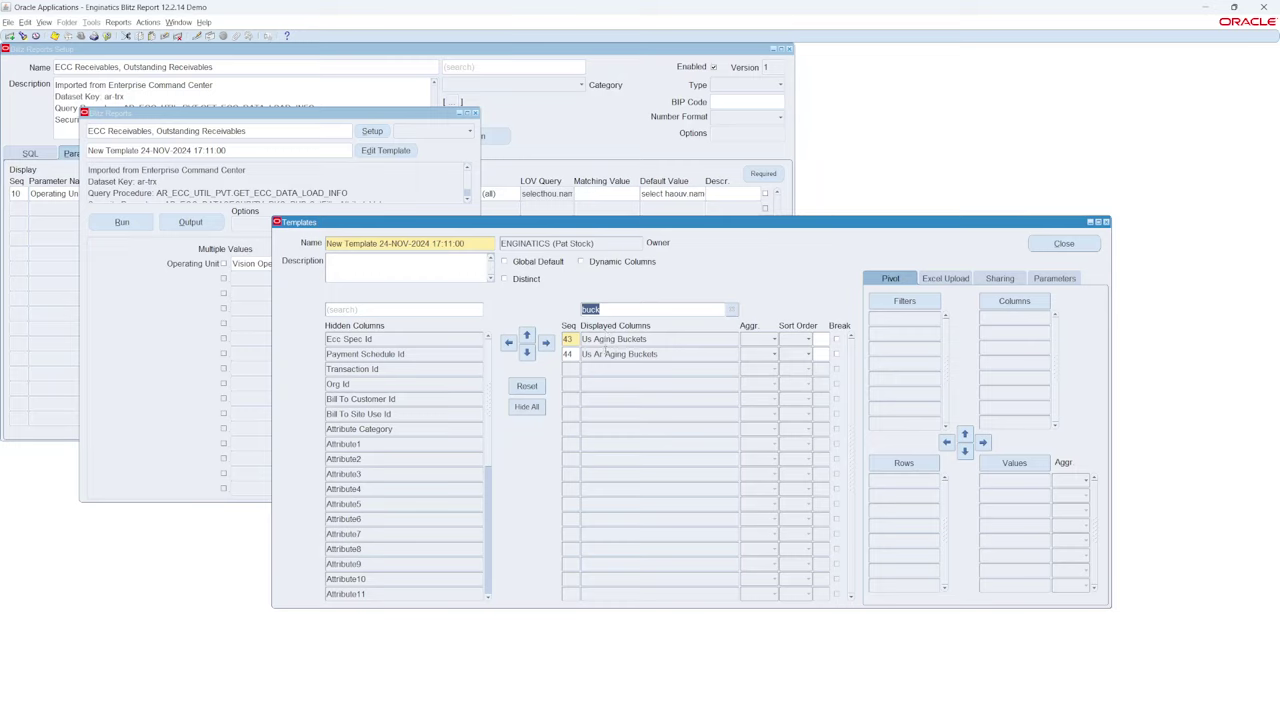
pyautogui.click(604, 354)
pyautogui.doubleClick(604, 354)
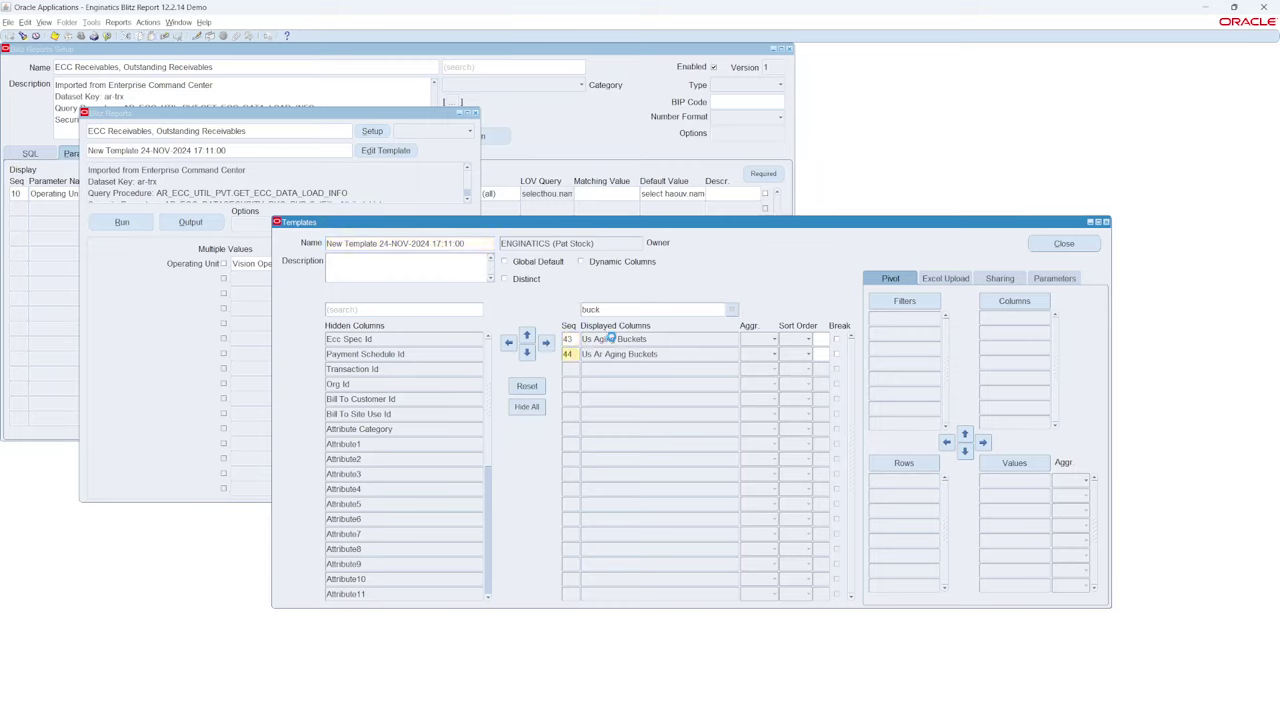
# - Place Us Aging Buckets in the template's pivot Columns area and clear the displayed columns filter
pyautogui.click(898, 462)
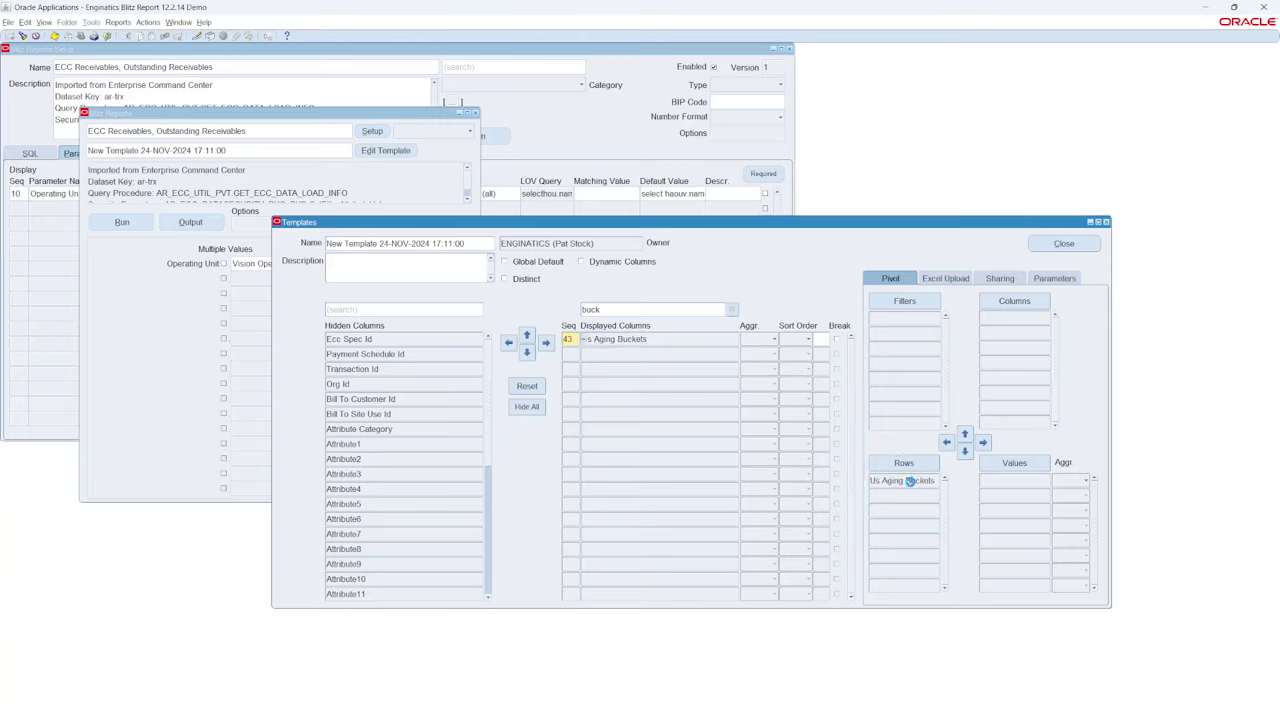
pyautogui.moveTo(909, 481); pyautogui.dragTo(1030, 310)
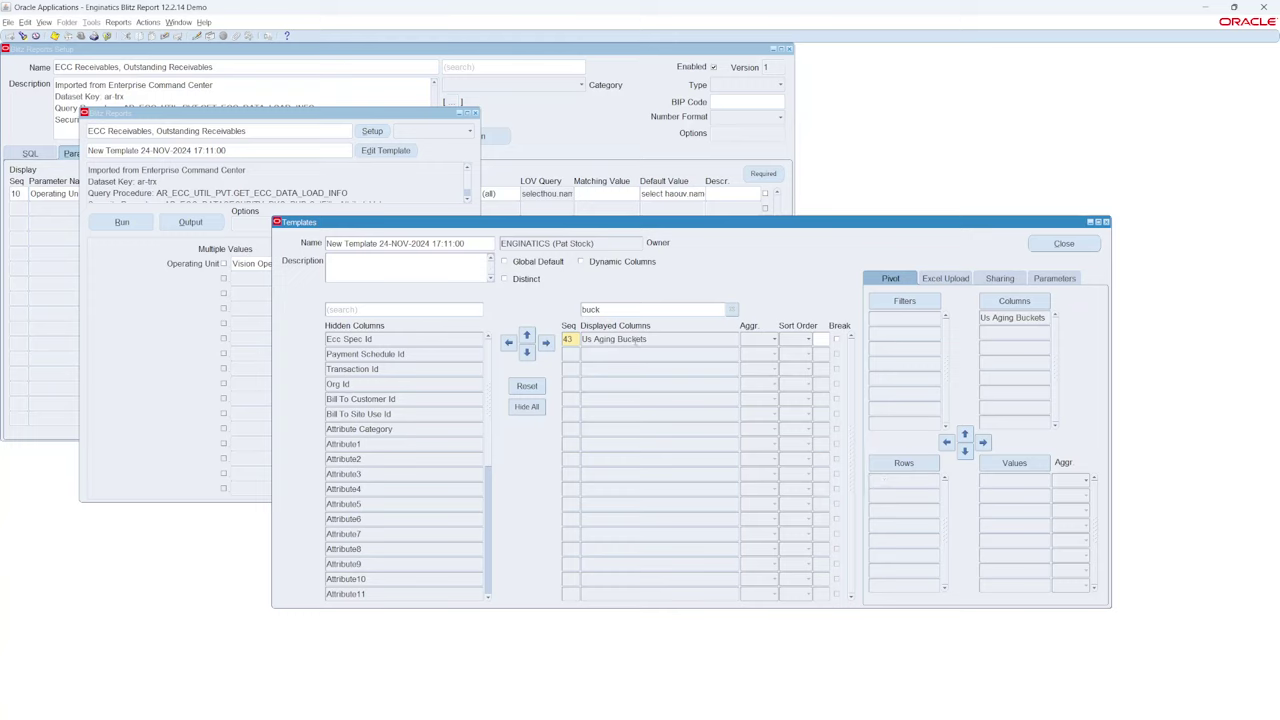
pyautogui.click(731, 309)
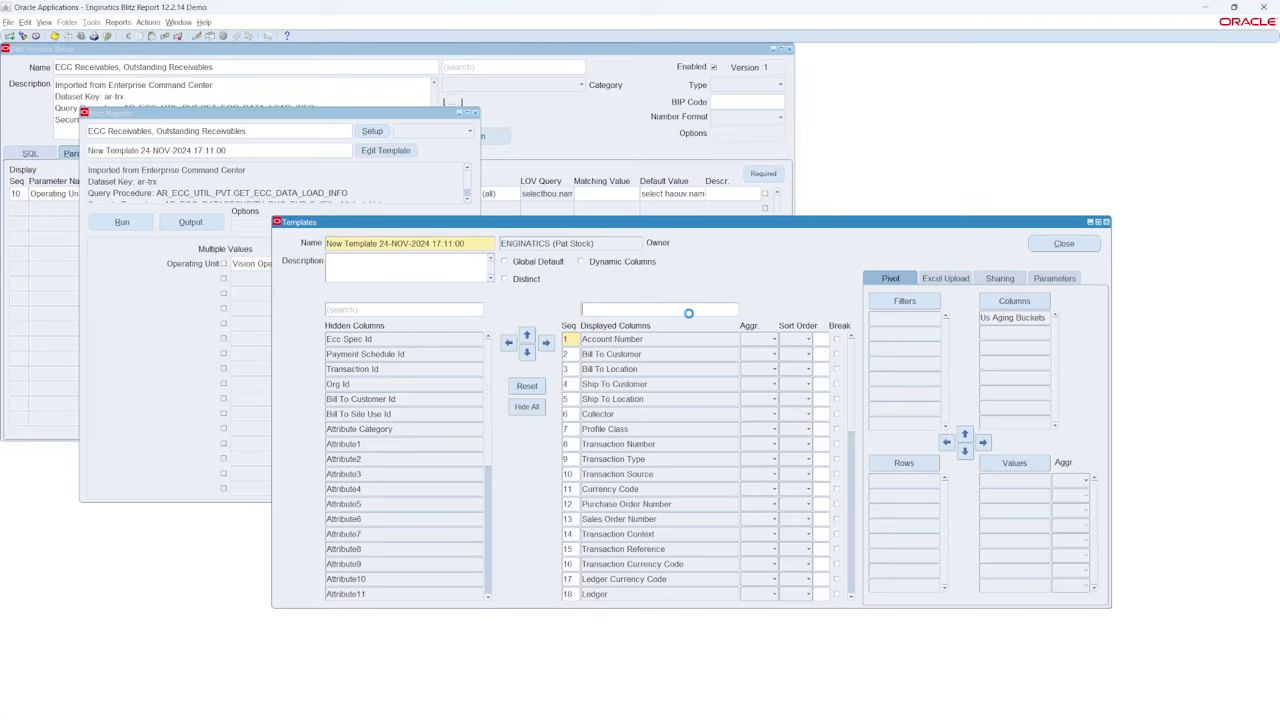
# - Filter the displayed columns by "amou", add Accounted Amount to the pivot Values, and clear the filter
pyautogui.click(689, 313)
pyautogui.write('amou')
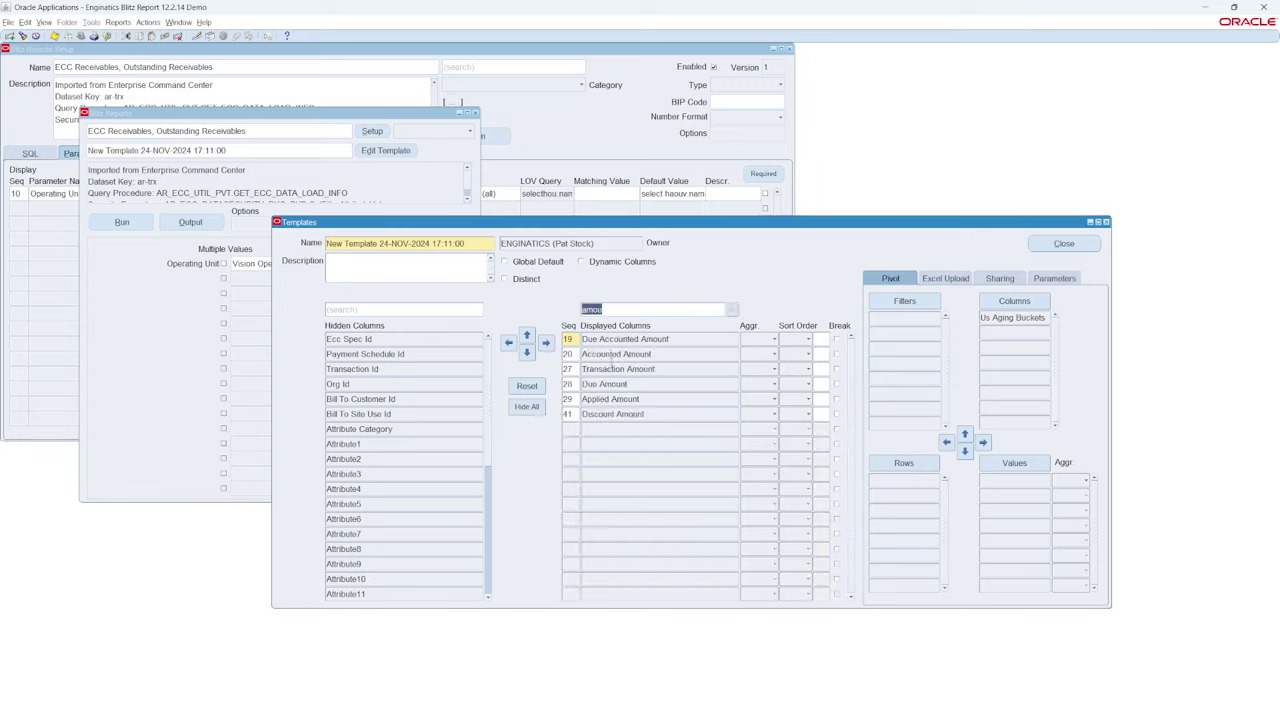
pyautogui.moveTo(611, 357); pyautogui.dragTo(1014, 470)
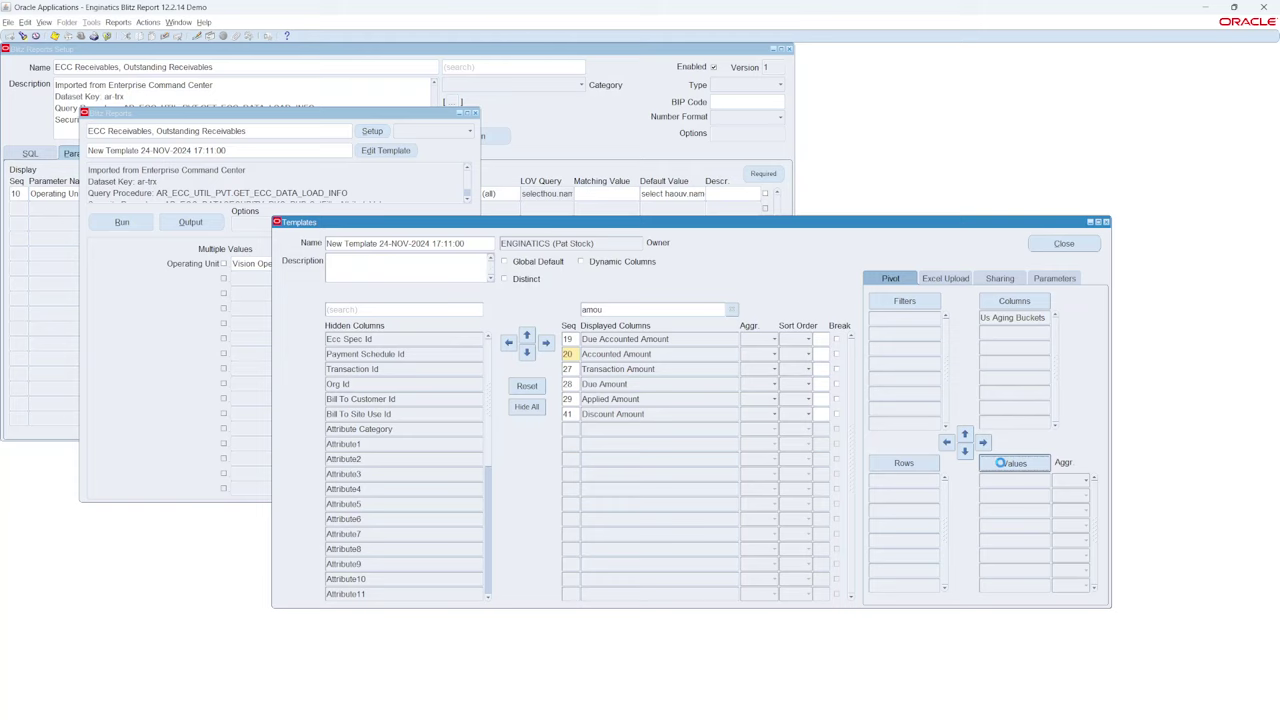
pyautogui.click(728, 311)
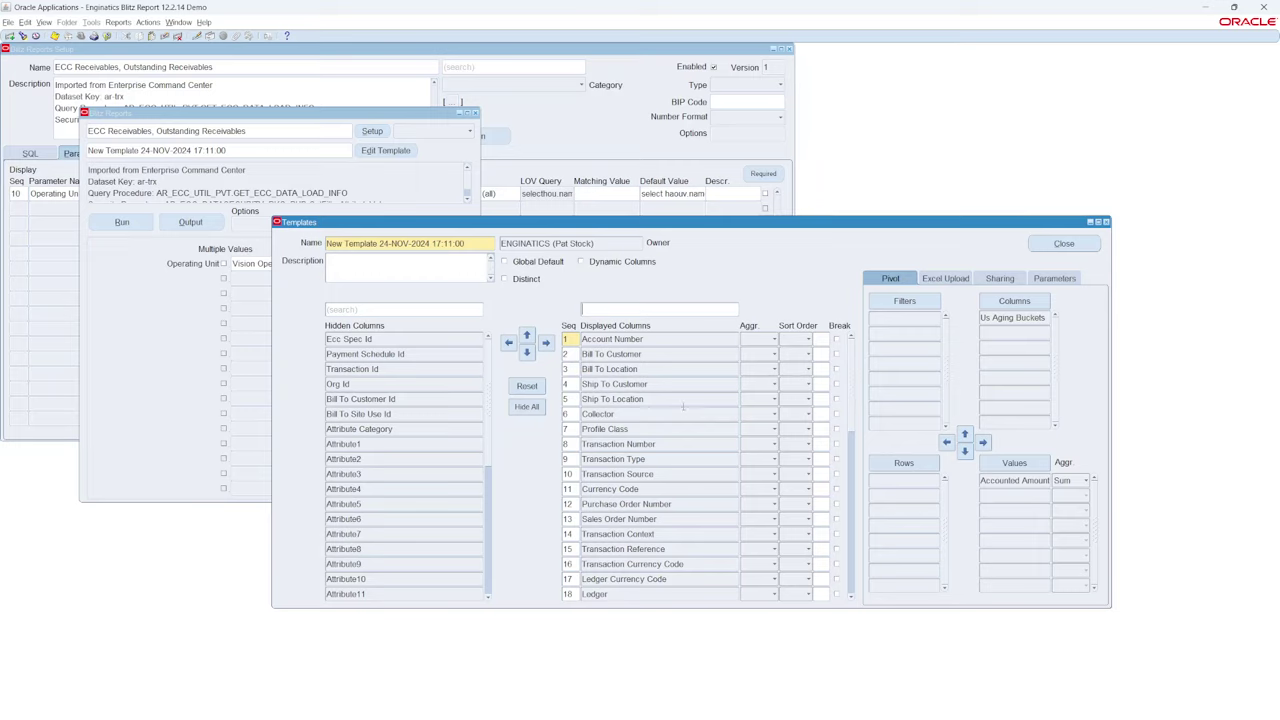
# - Add Bill To Customer and, after filtering the displayed columns by "cla", Us Transaction Class to the pivot Rows
pyautogui.click(659, 356)
pyautogui.click(903, 462)
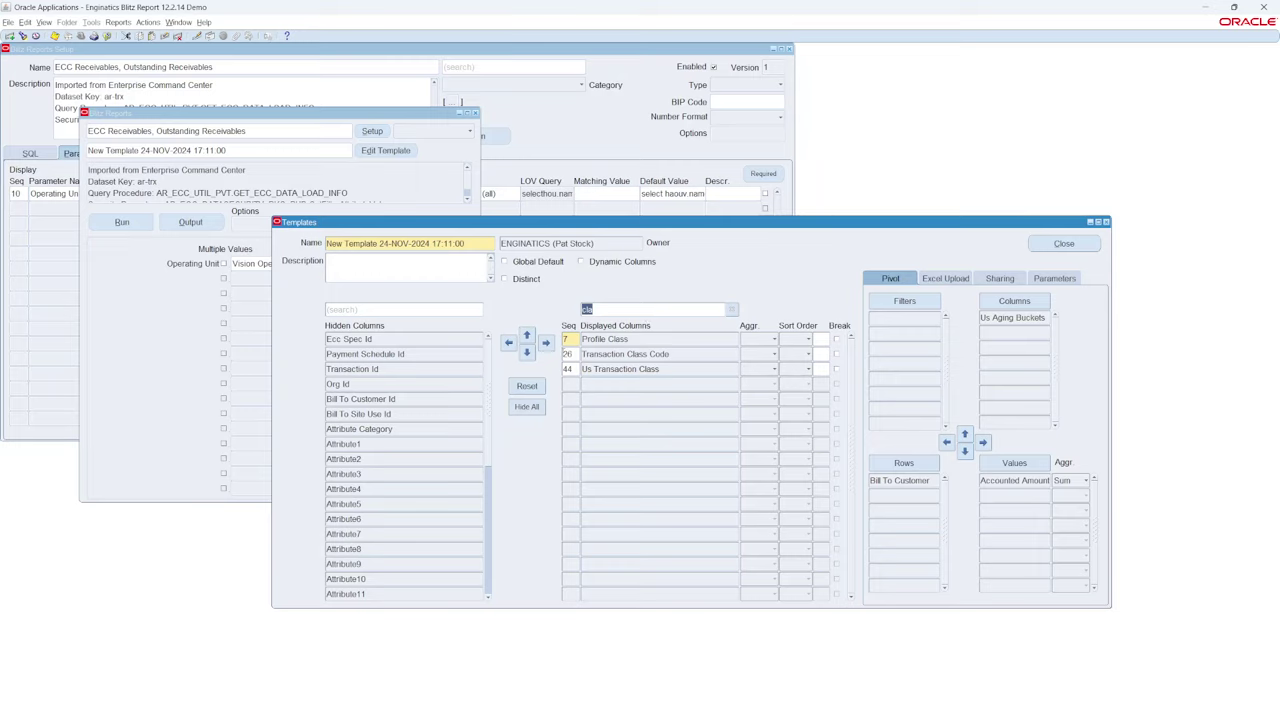
pyautogui.click(617, 354)
pyautogui.click(630, 369)
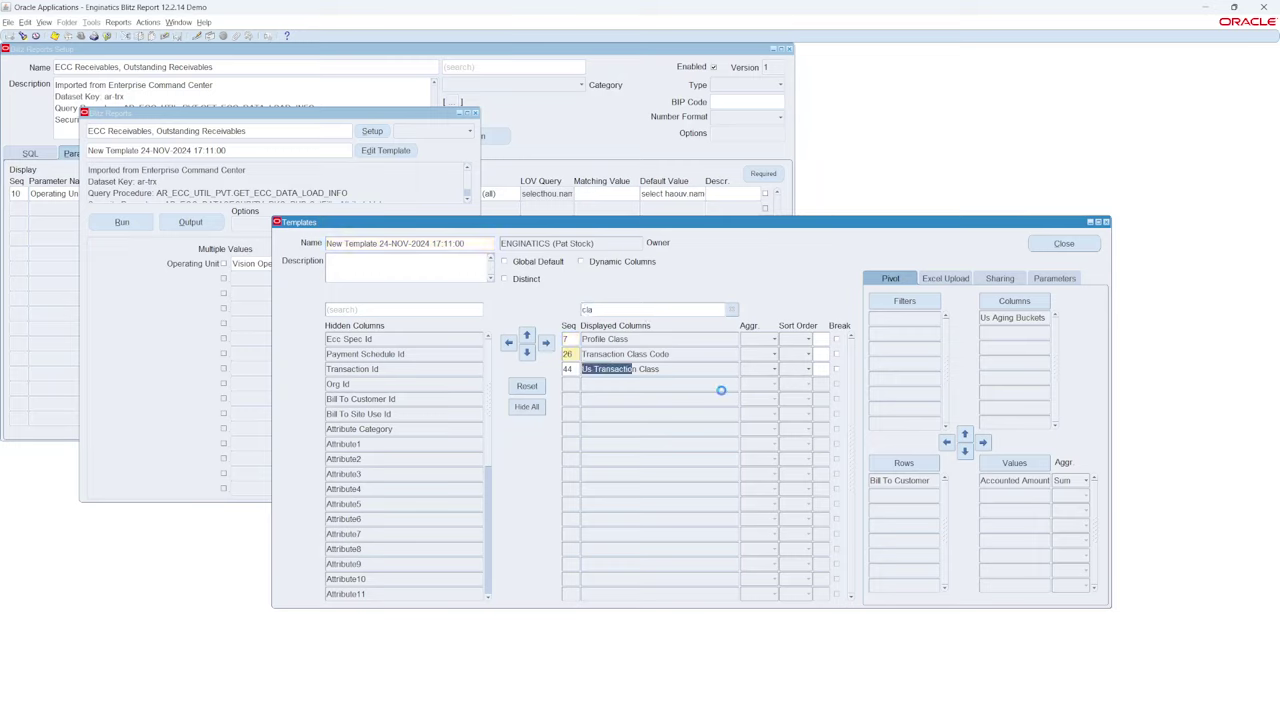
pyautogui.click(904, 463)
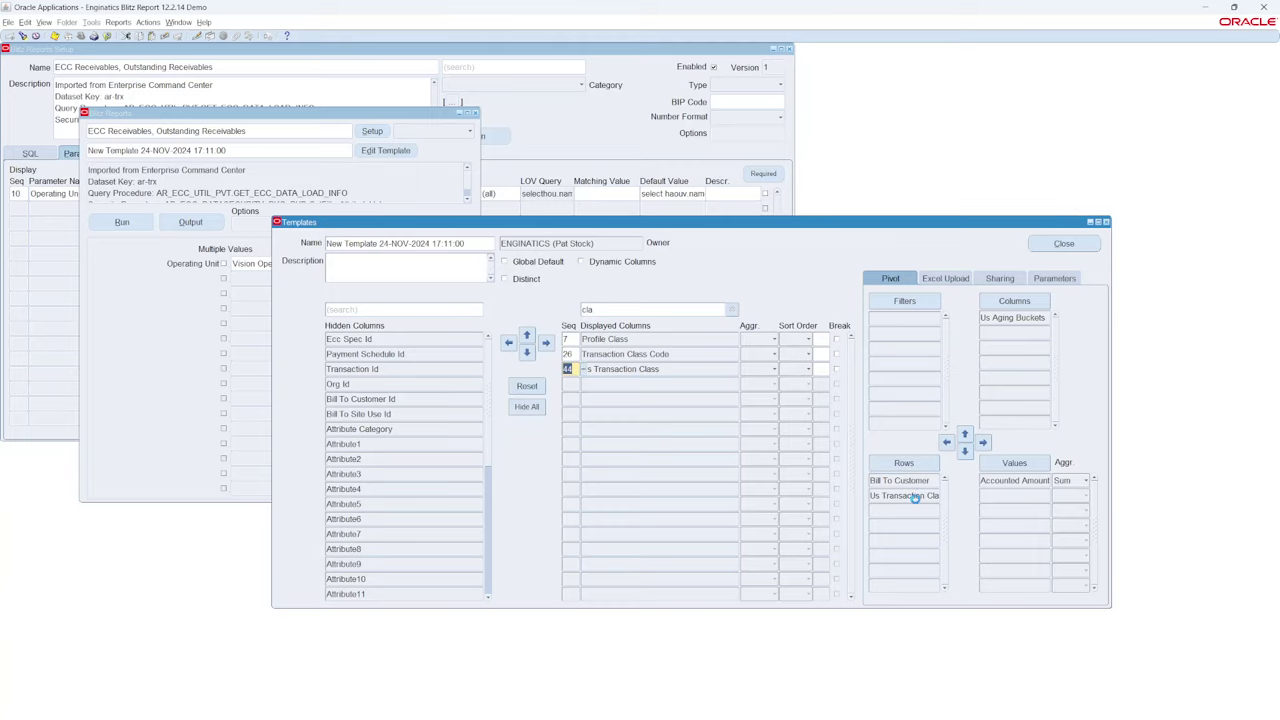
# - Run the report with the pivot template and review the resulting pivot table in Excel by transaction class, customer and aging bucket
pyautogui.click(114, 226)
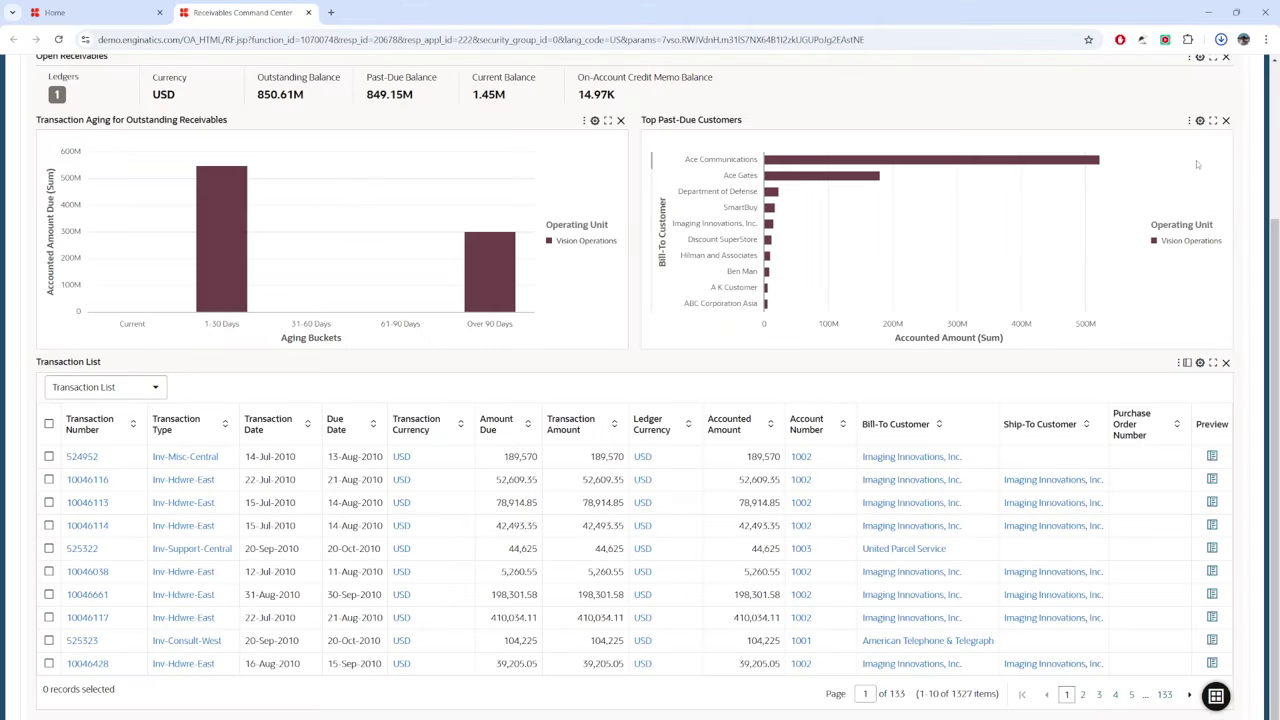
pyautogui.click(1186, 161)
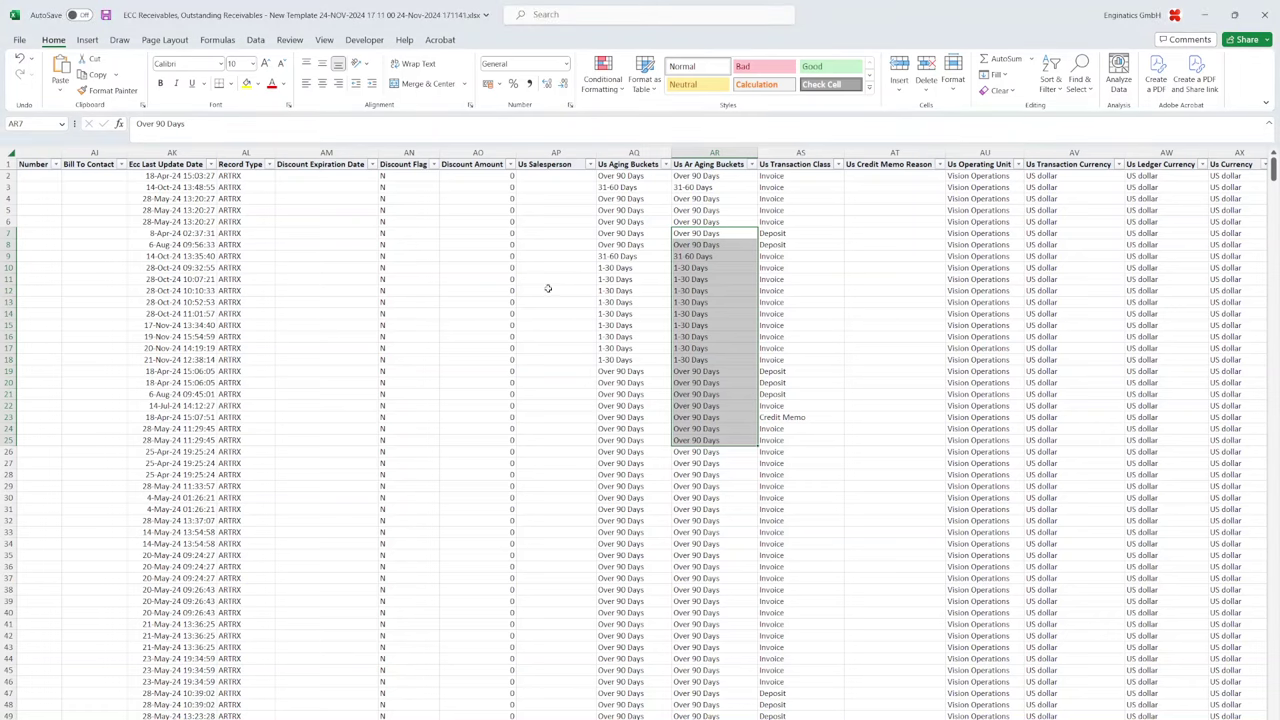
pyautogui.click(548, 288)
pyautogui.hotkey('alt', 'Tab')
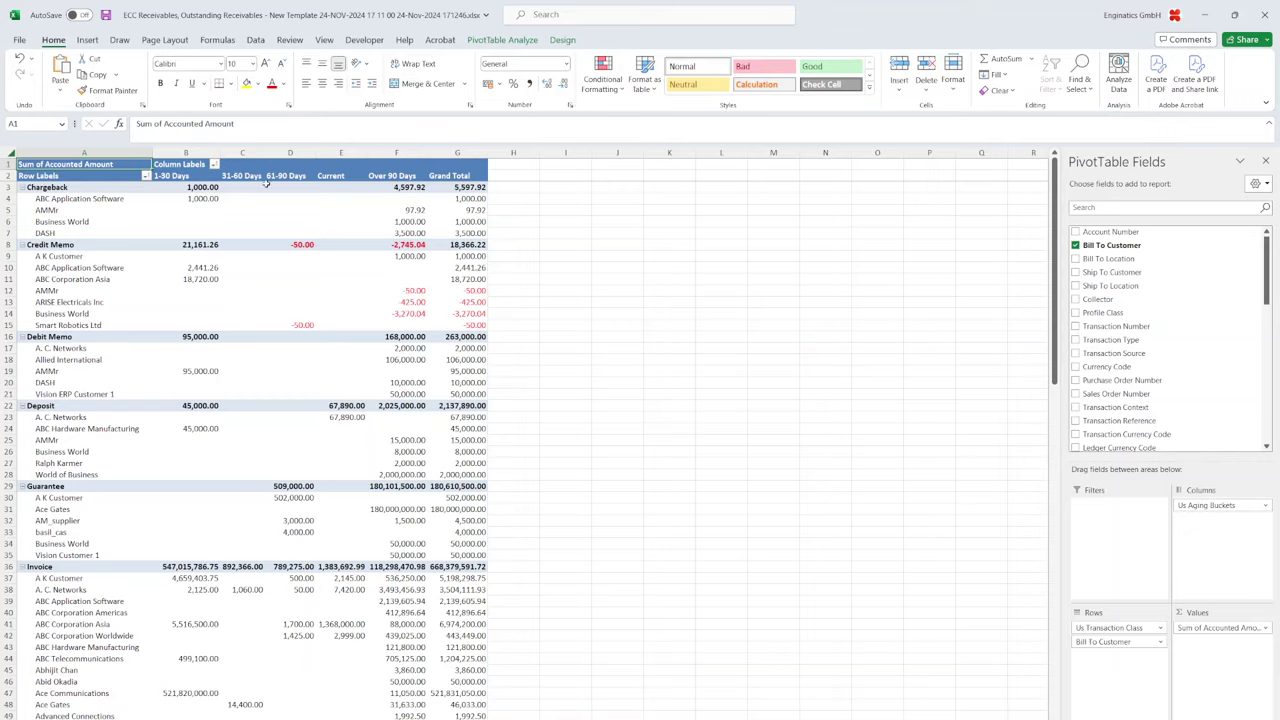
pyautogui.click(133, 457)
pyautogui.click(186, 350)
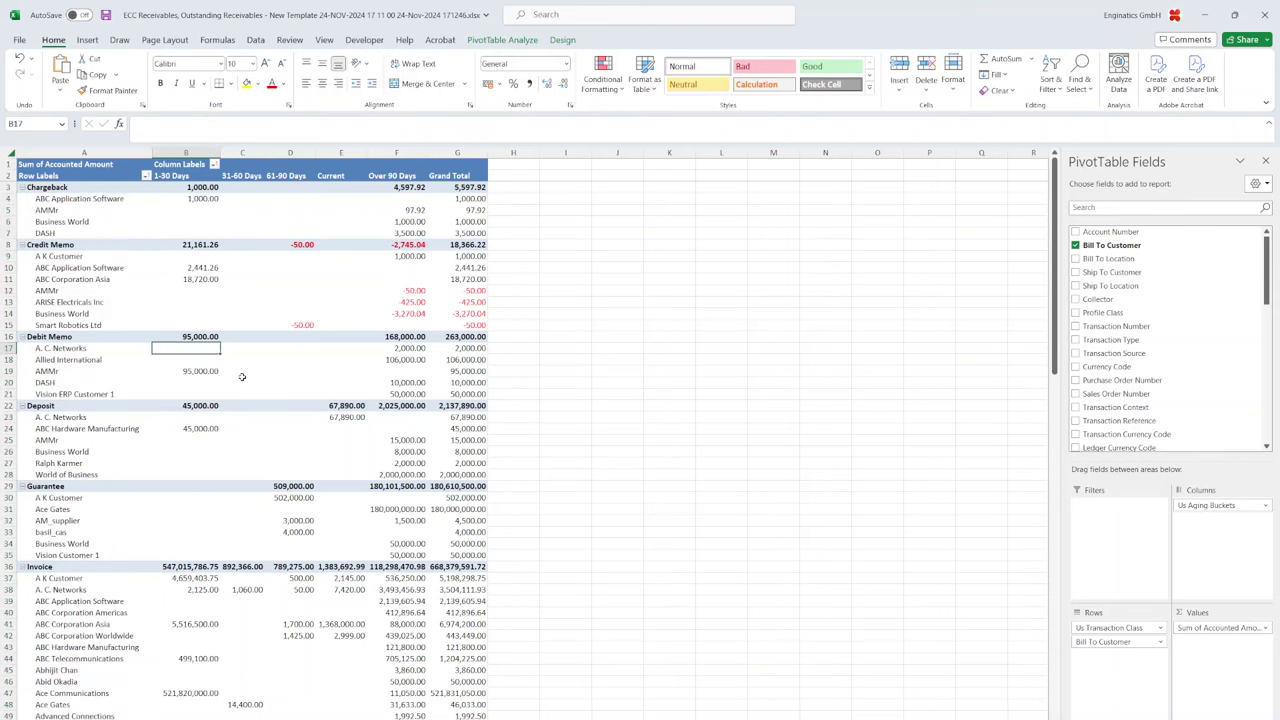
pyautogui.click(243, 378)
pyautogui.click(248, 302)
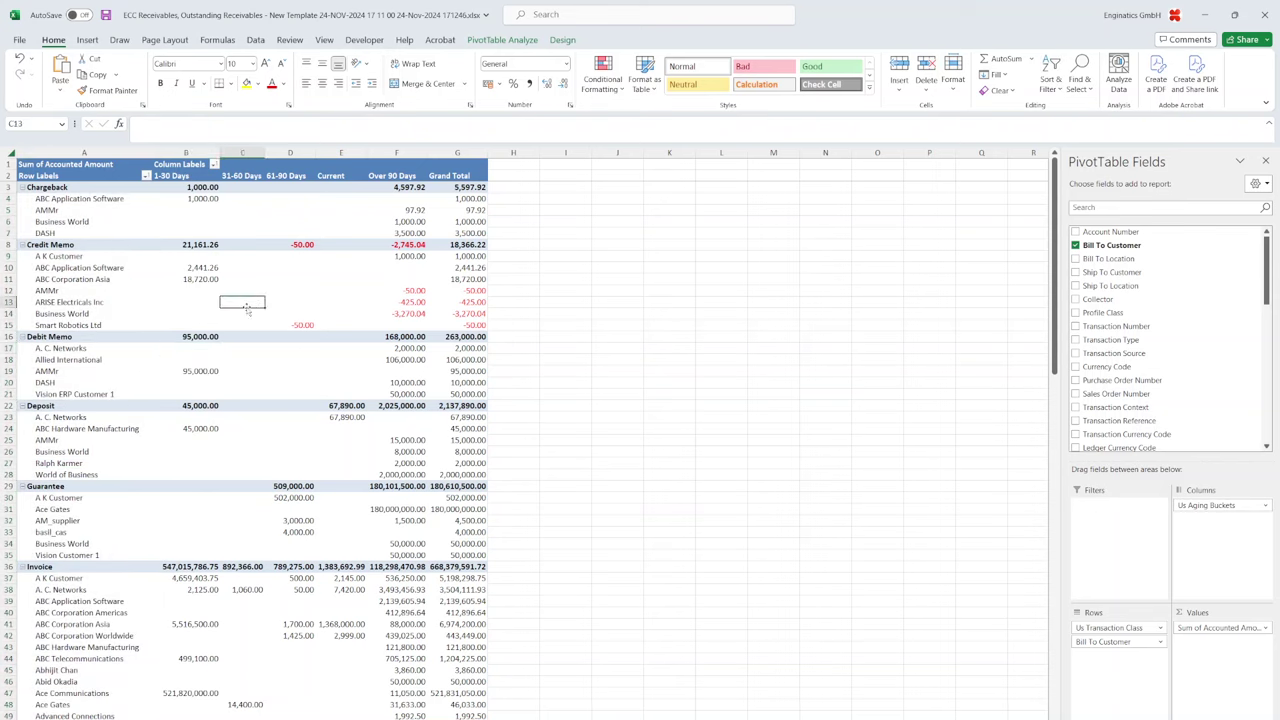
# - Insert a pie PivotChart based on the pivot table and enlarge it beside the table
pyautogui.click(87, 40)
pyautogui.click(587, 75)
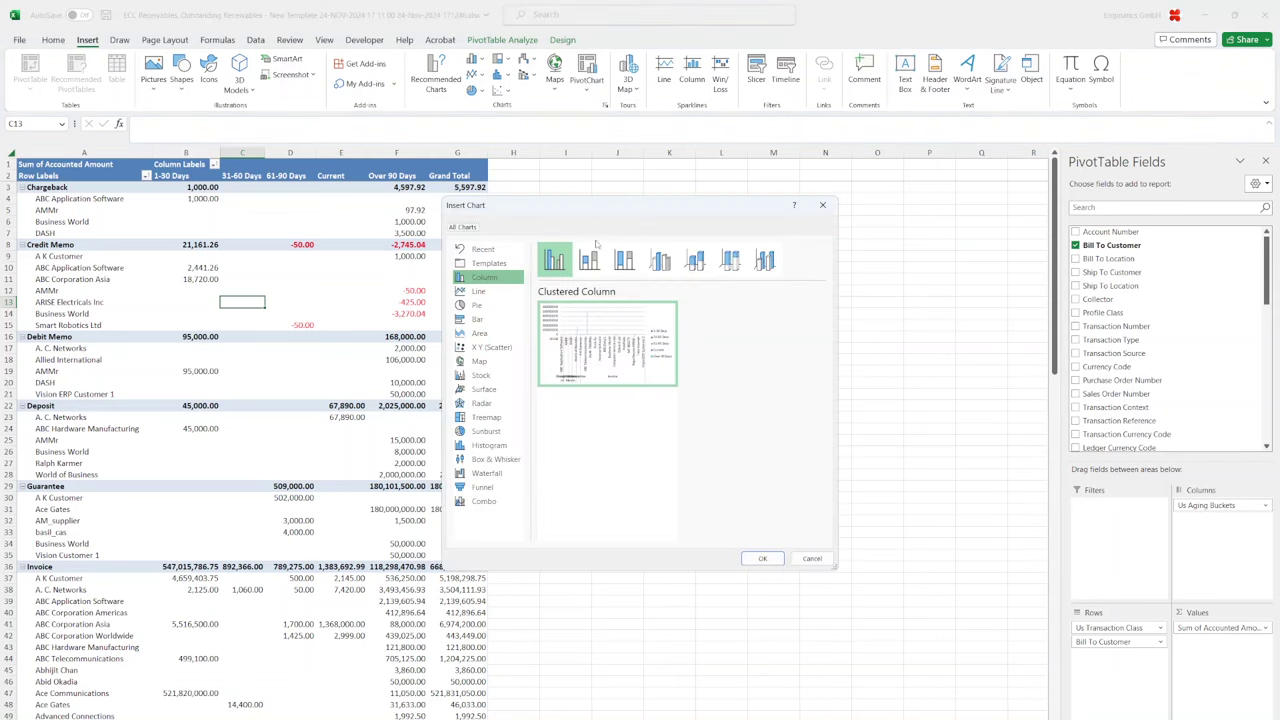
pyautogui.click(478, 304)
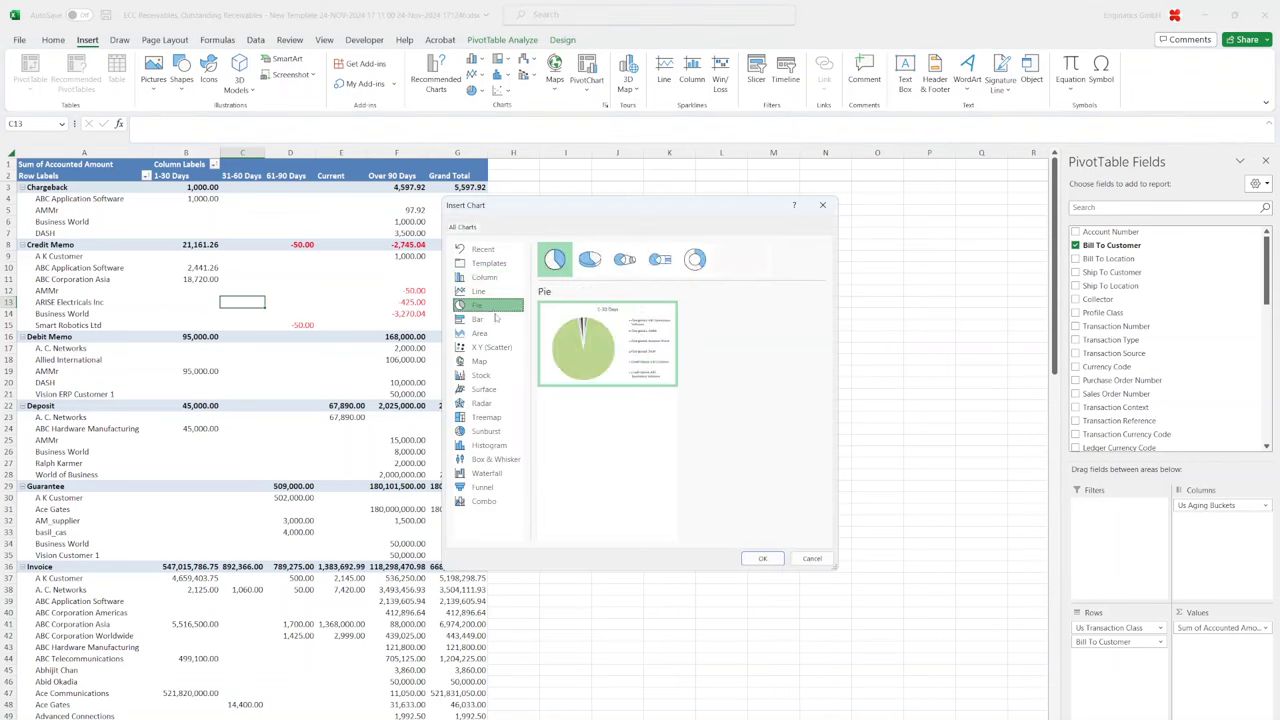
pyautogui.click(762, 558)
pyautogui.moveTo(632, 380); pyautogui.dragTo(761, 176)
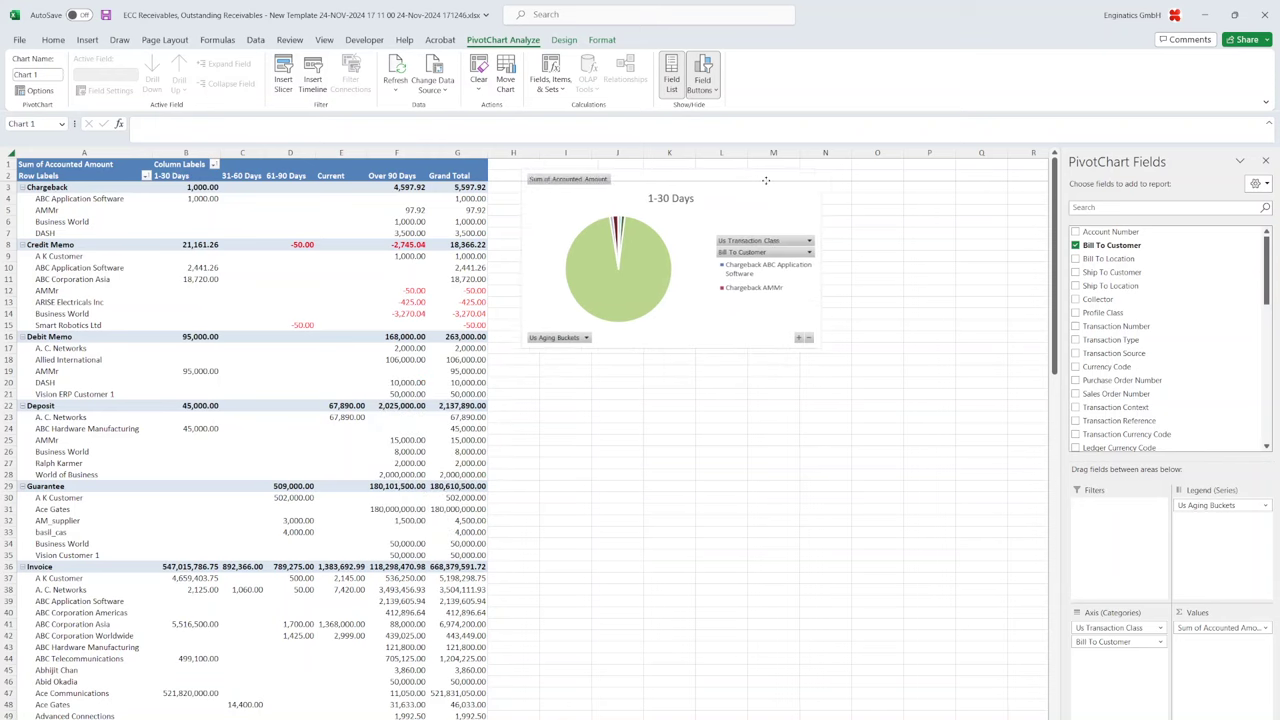
pyautogui.moveTo(812, 348); pyautogui.dragTo(968, 486)
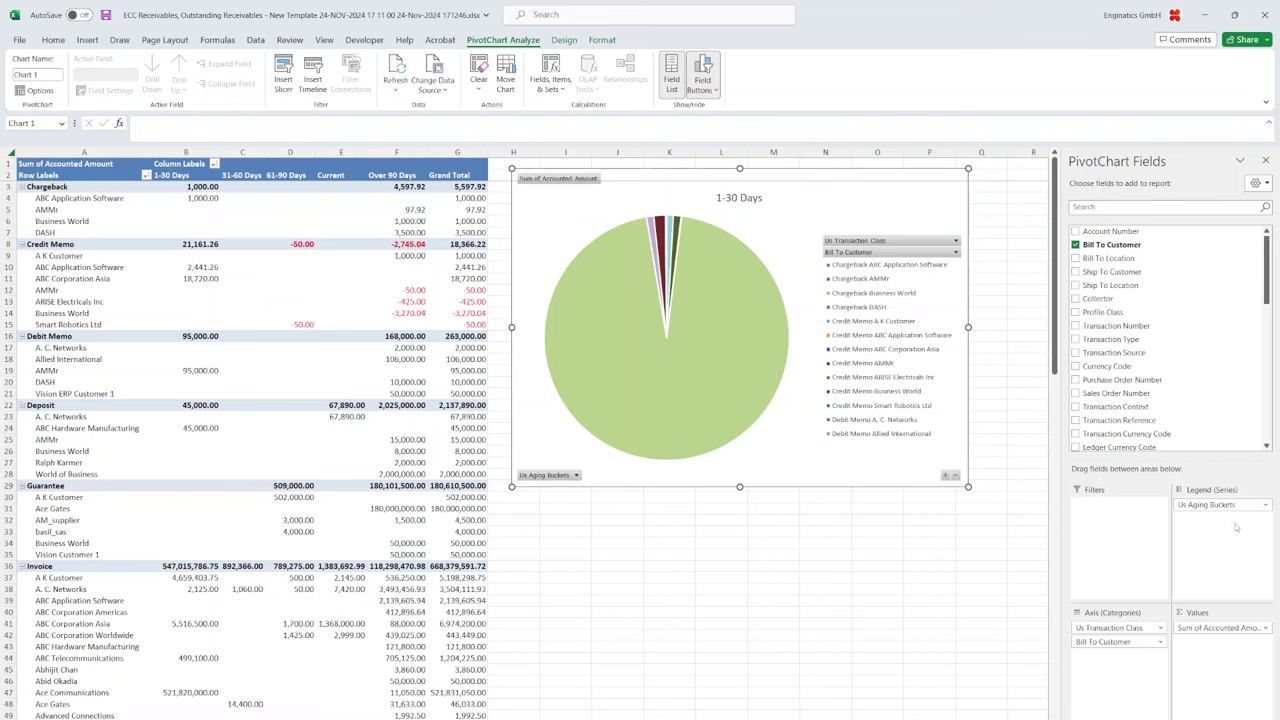
# - Remove Us Aging Buckets from the PivotChart's legend series, move the chart next to the pivot table, and save the workbook
pyautogui.moveTo(1220, 507); pyautogui.dragTo(288, 298)
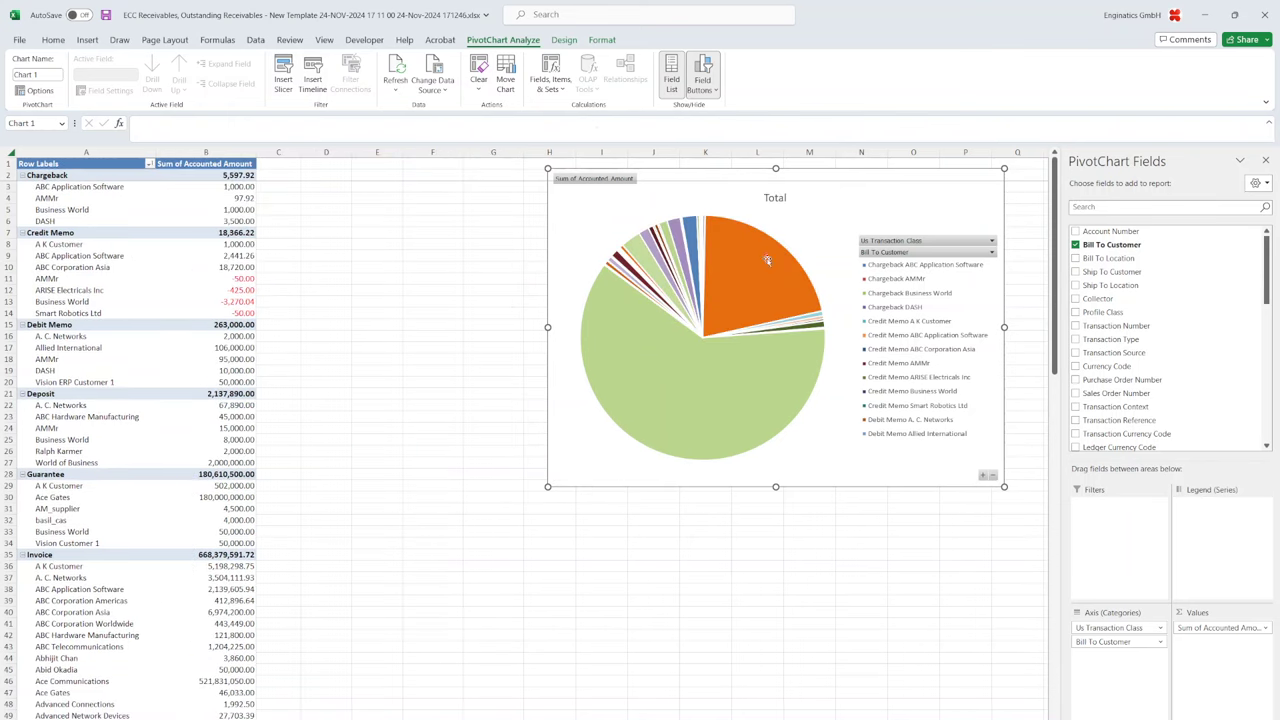
pyautogui.moveTo(662, 175); pyautogui.dragTo(384, 170)
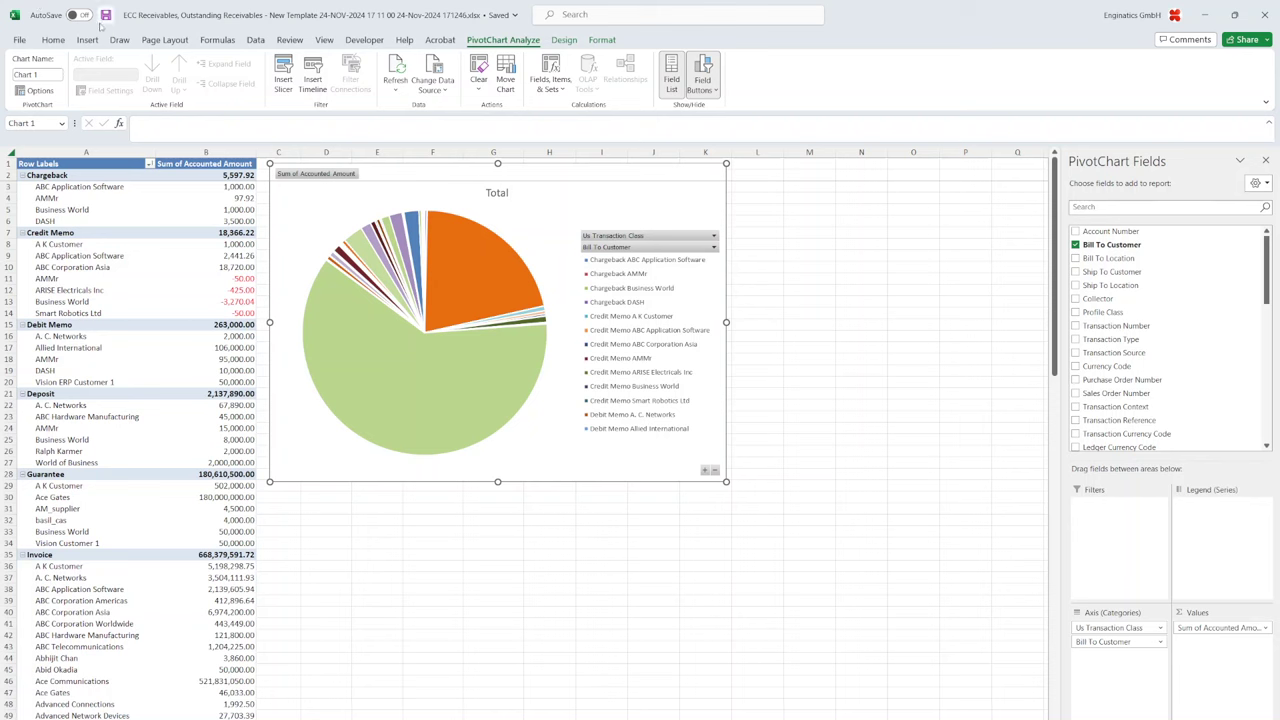
# - Switch to Oracle Applications, upload the saved workbook ending in 171246.xlsx as the template's Excel file, and return to the template
pyautogui.hotkey('alt', 'Tab')
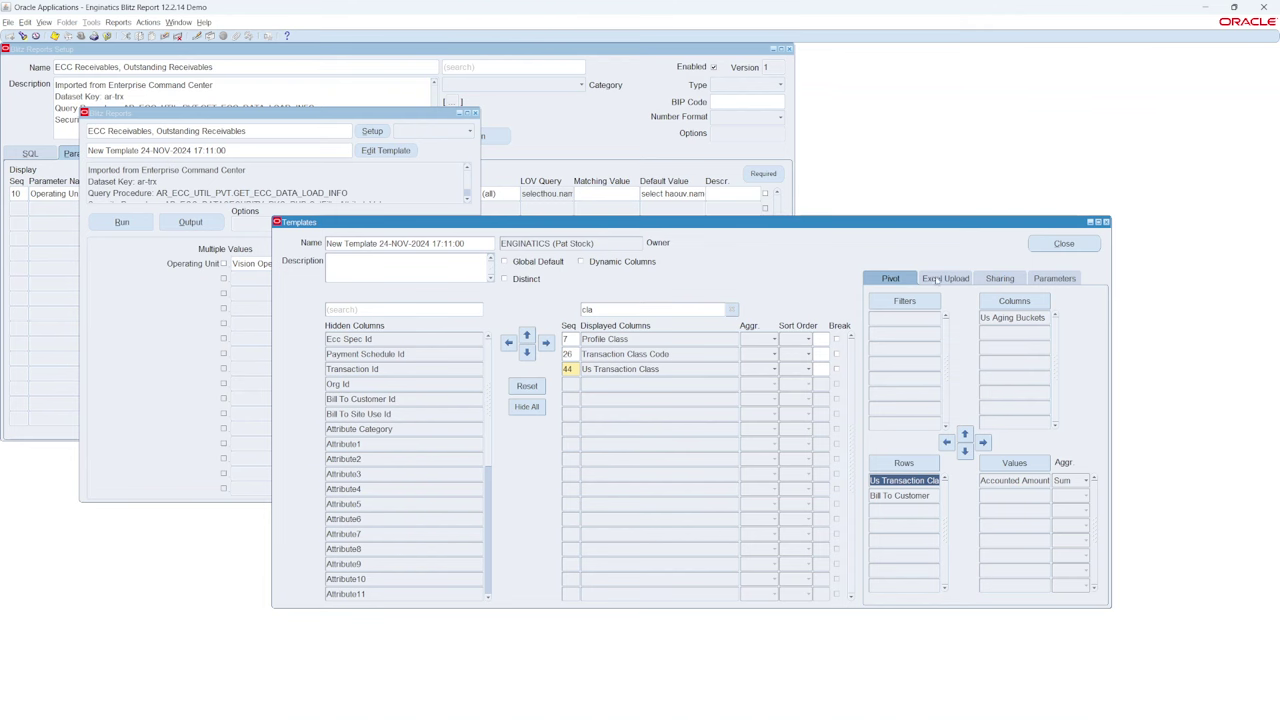
pyautogui.click(938, 279)
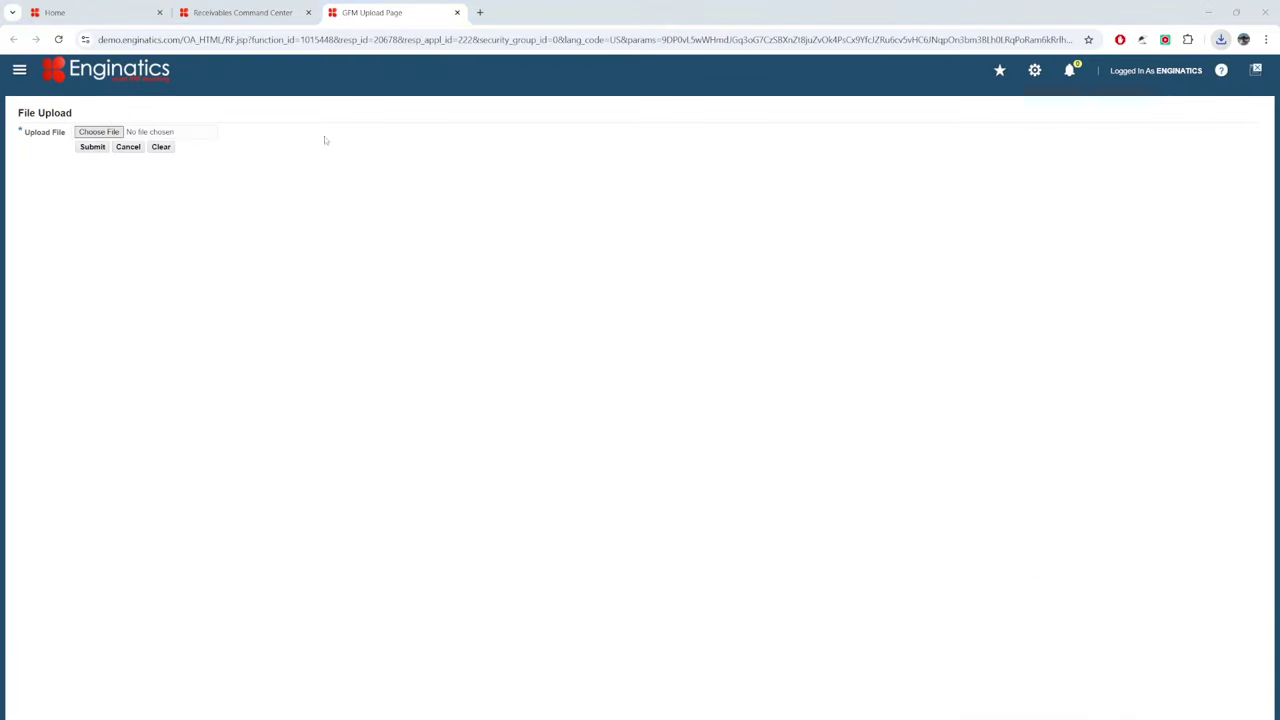
pyautogui.click(220, 178)
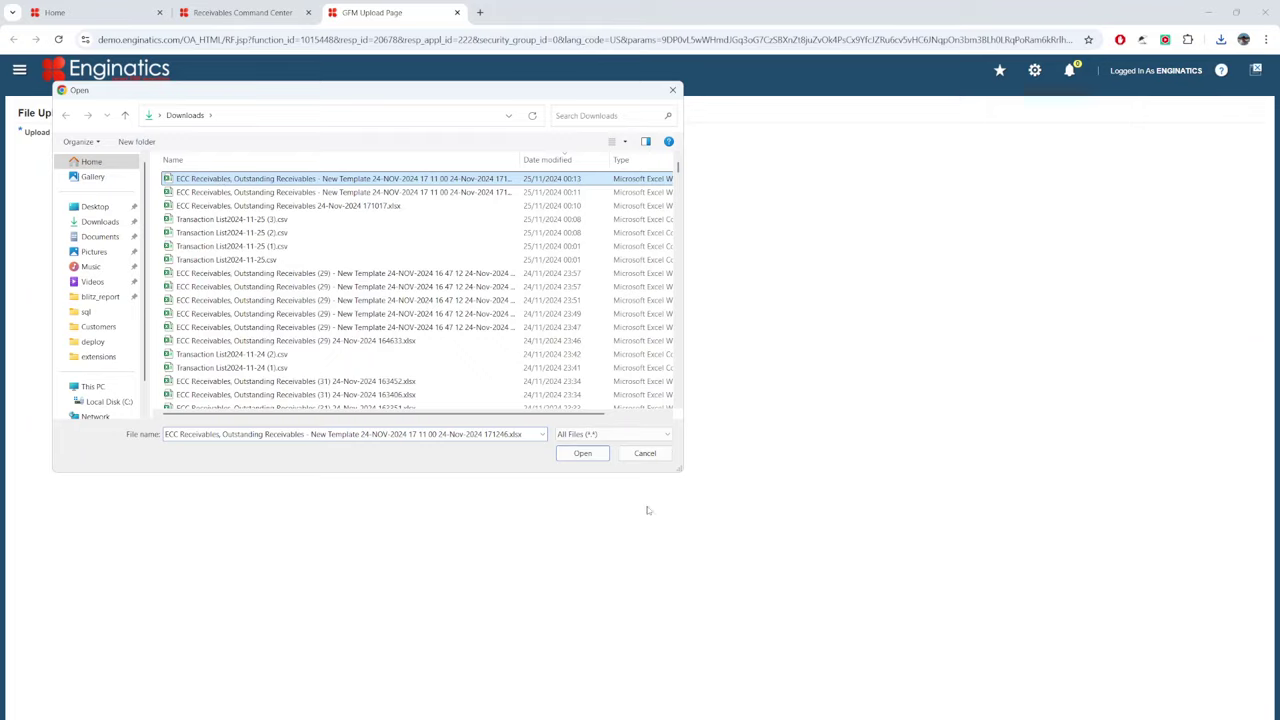
pyautogui.click(582, 453)
pyautogui.click(98, 150)
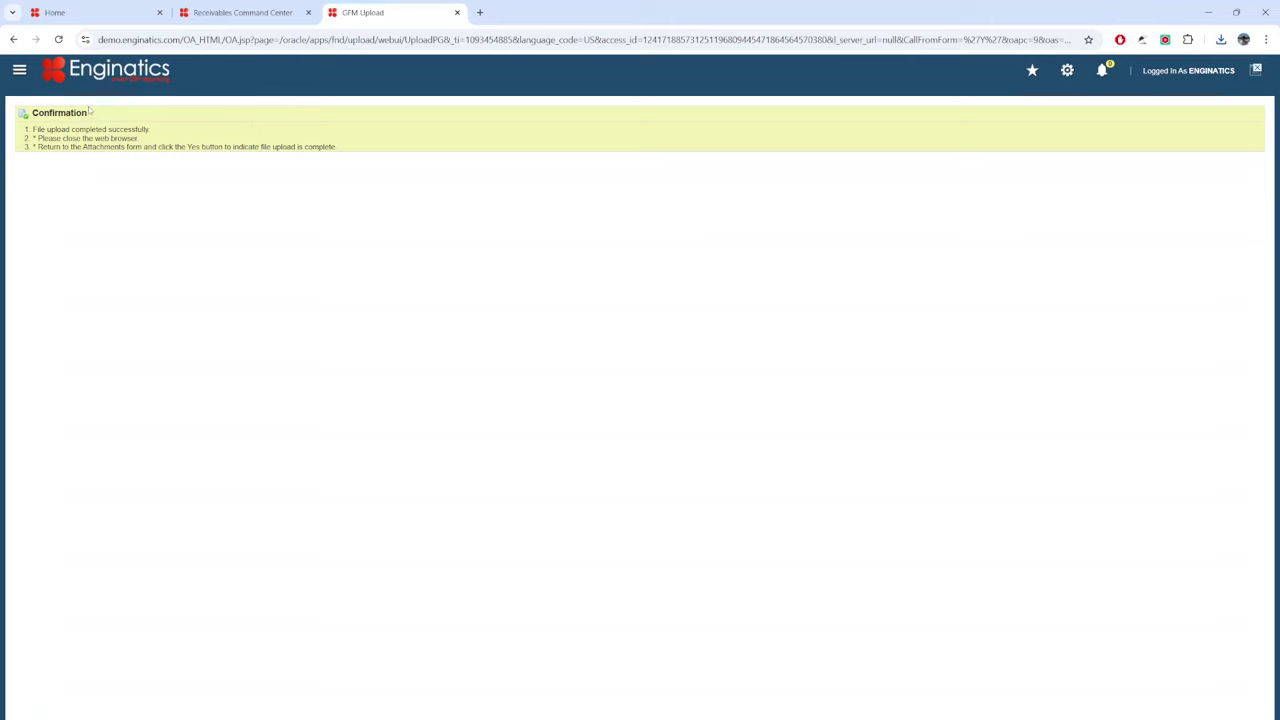
pyautogui.click(456, 13)
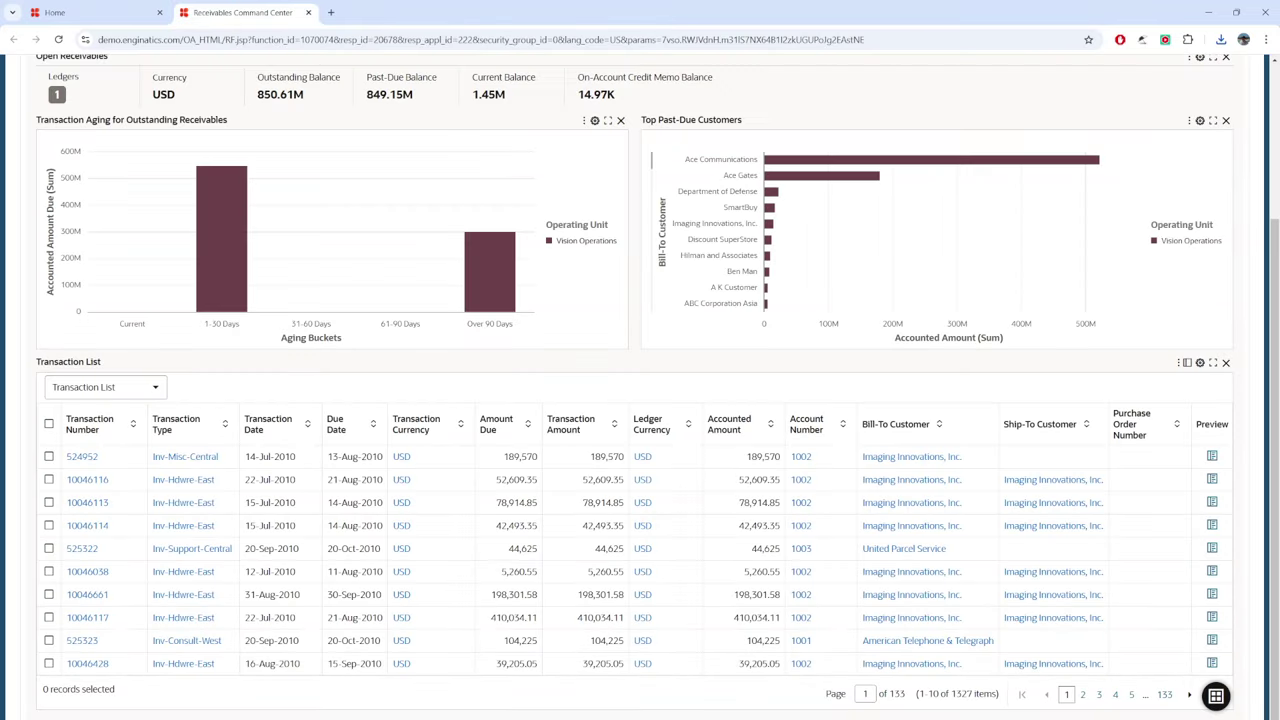
pyautogui.moveTo(766, 717)
pyautogui.click(766, 695)
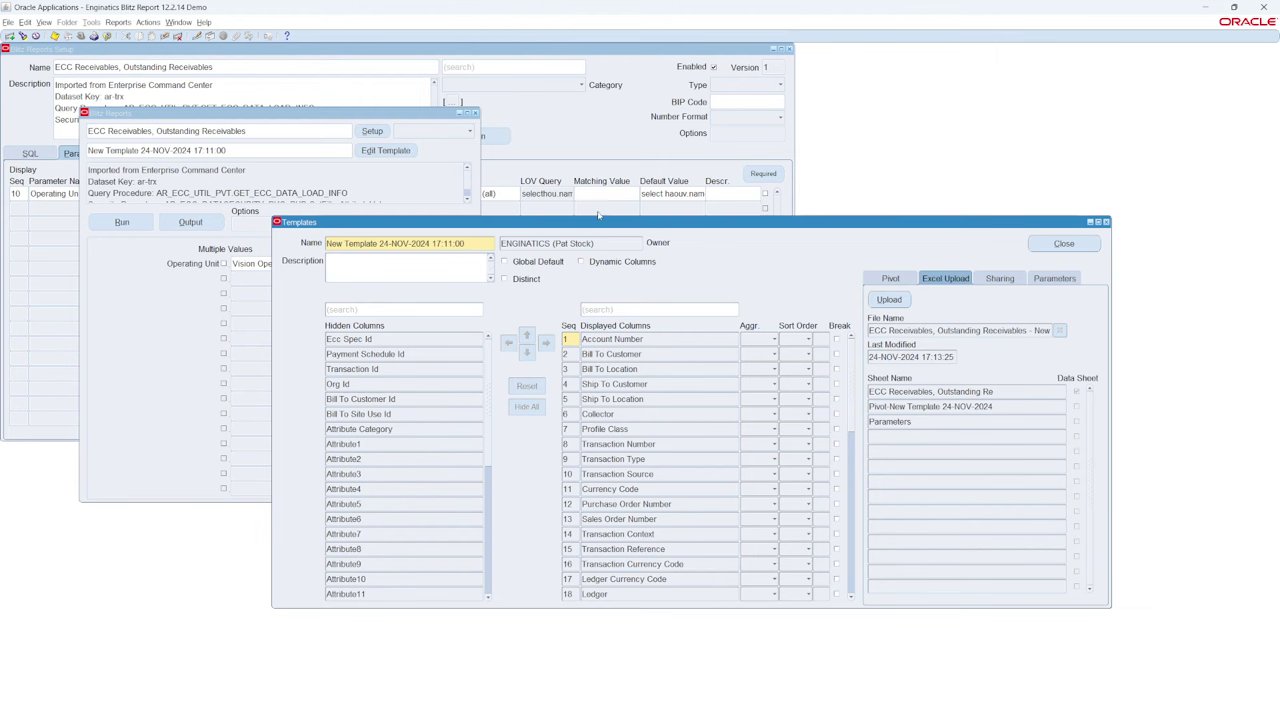
# - Return to the Outstanding Receivables report's run form and set its Operating Unit parameter to Vision Services
pyautogui.click(80, 158)
pyautogui.click(288, 263)
pyautogui.click(312, 263)
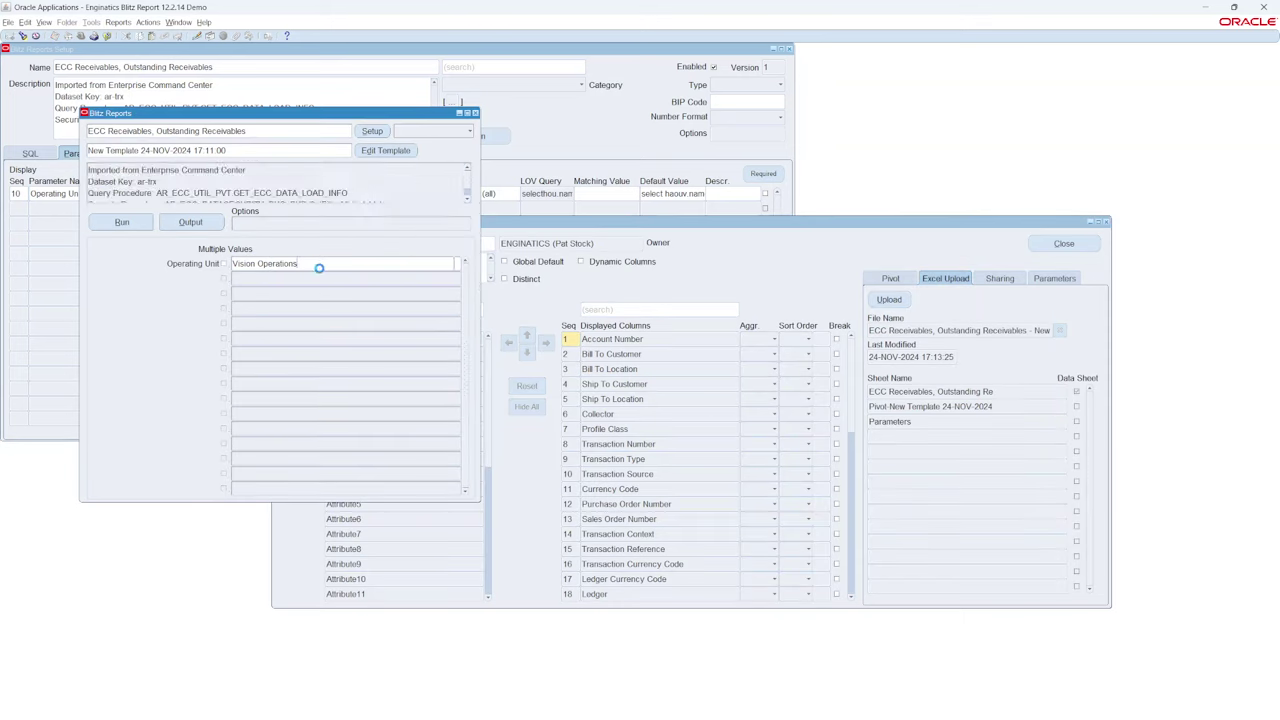
pyautogui.doubleClick(320, 263)
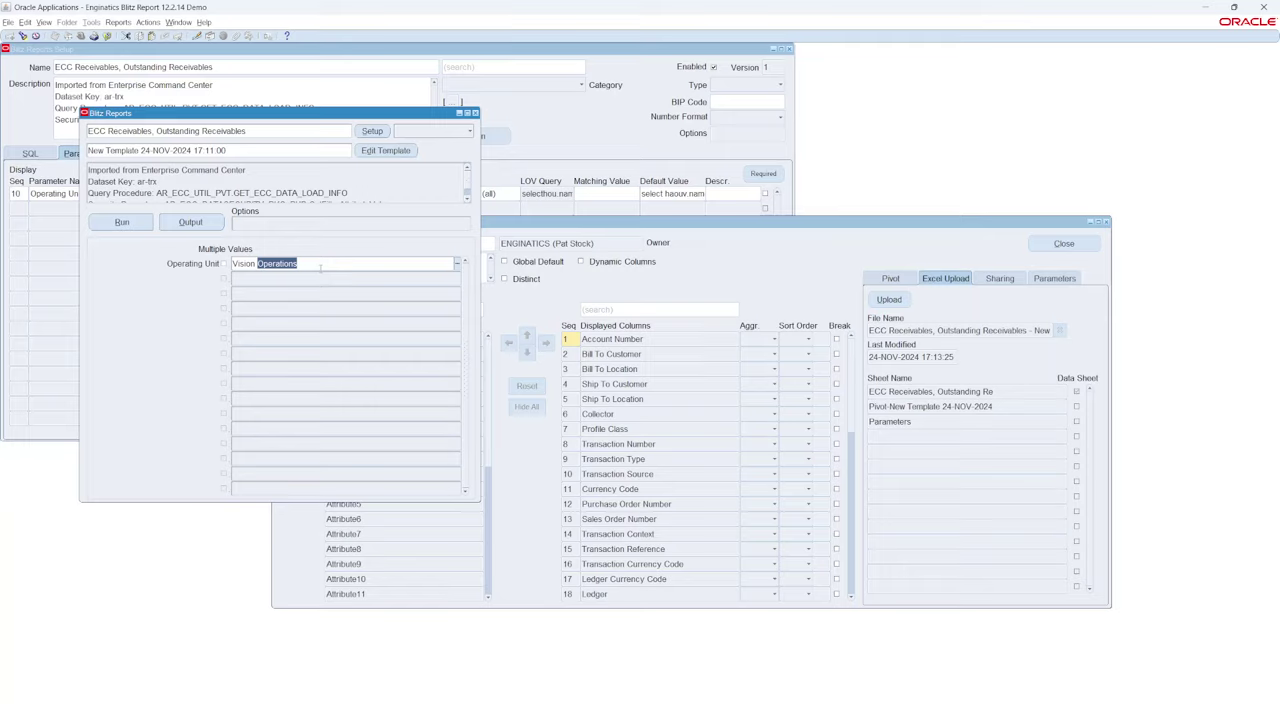
pyautogui.write('Ser')
pyautogui.press('Tab')
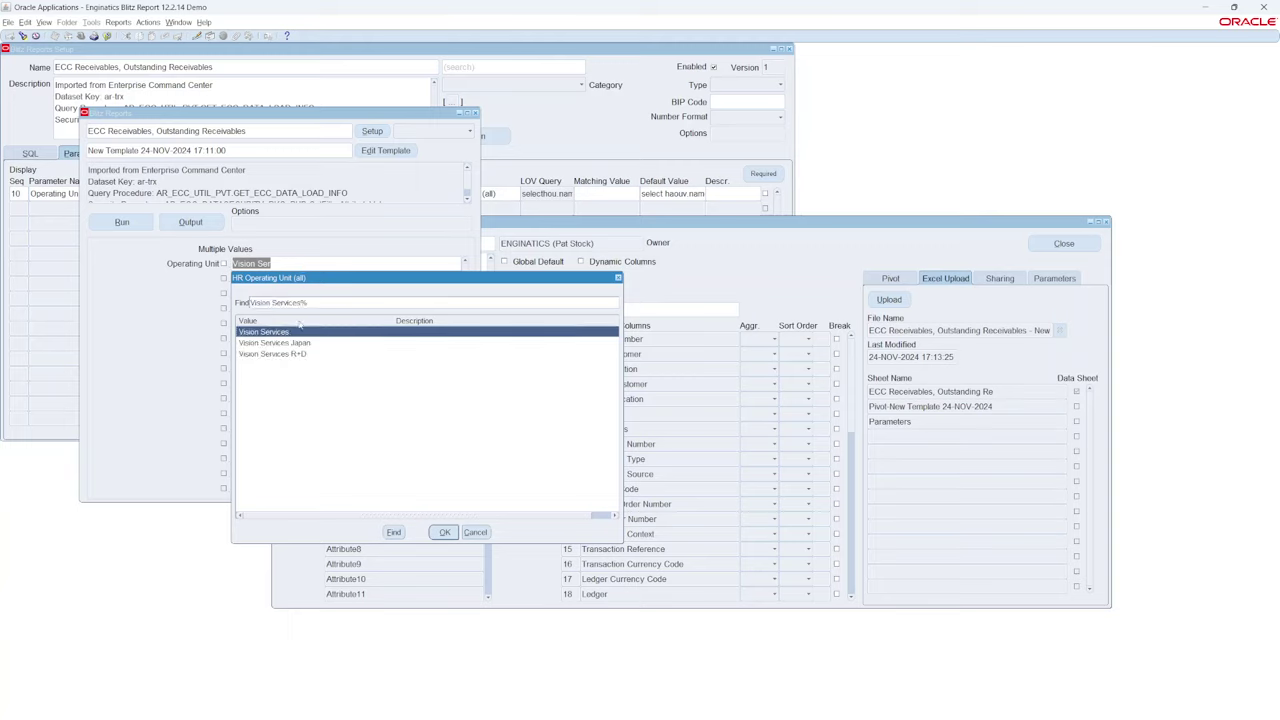
pyautogui.doubleClick(288, 333)
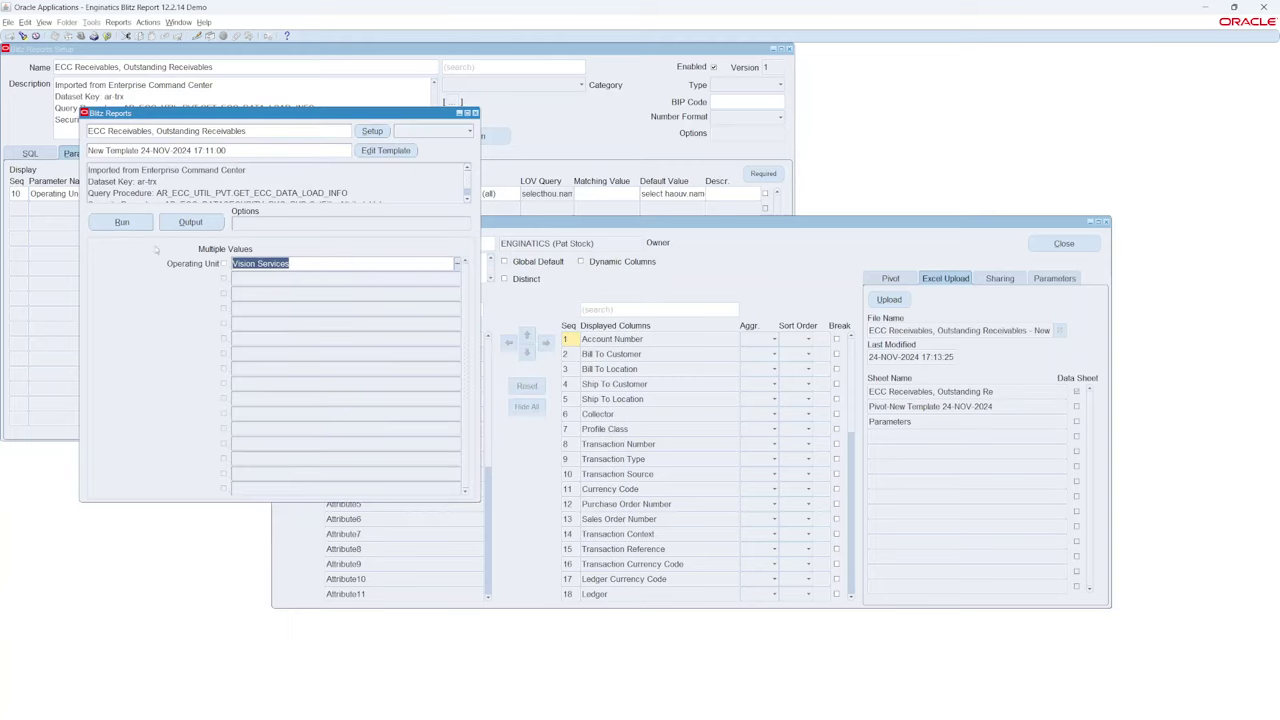
# - Run the report with the uploaded Excel template and review the output workbook's data sheet and pivot chart sheet
pyautogui.click(123, 224)
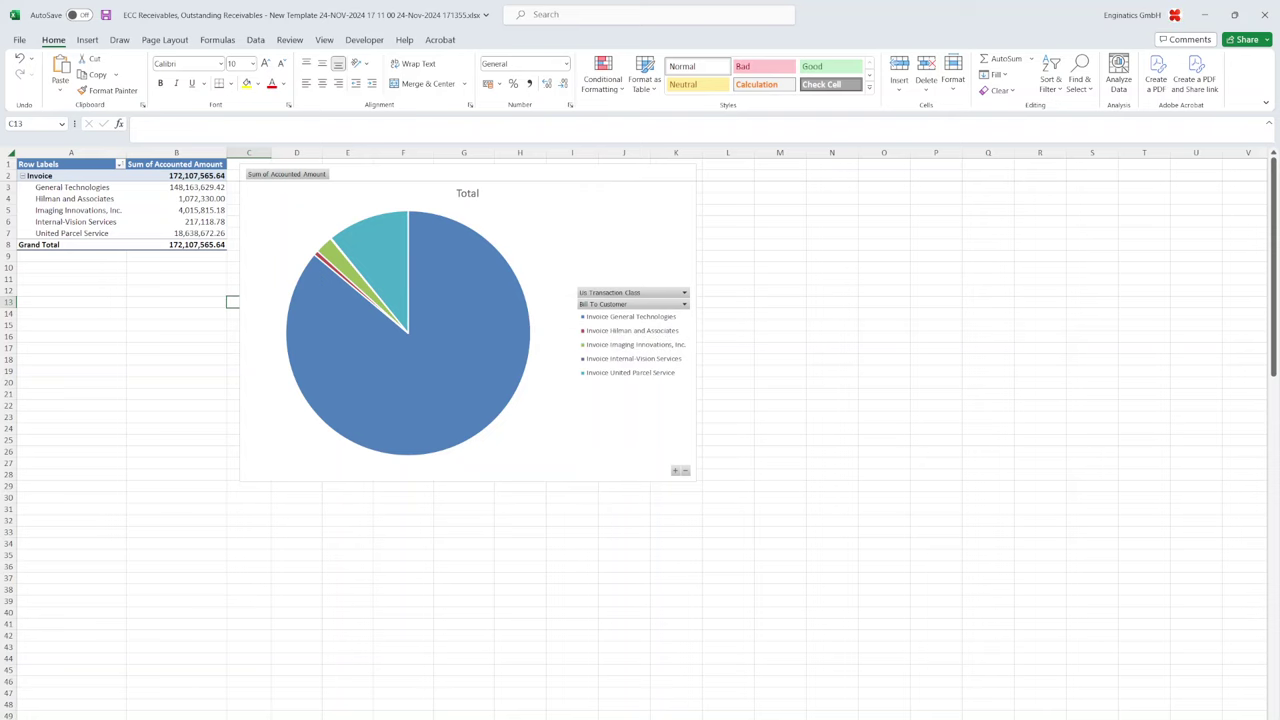
pyautogui.hotkey('ctrl', 'pagedown')
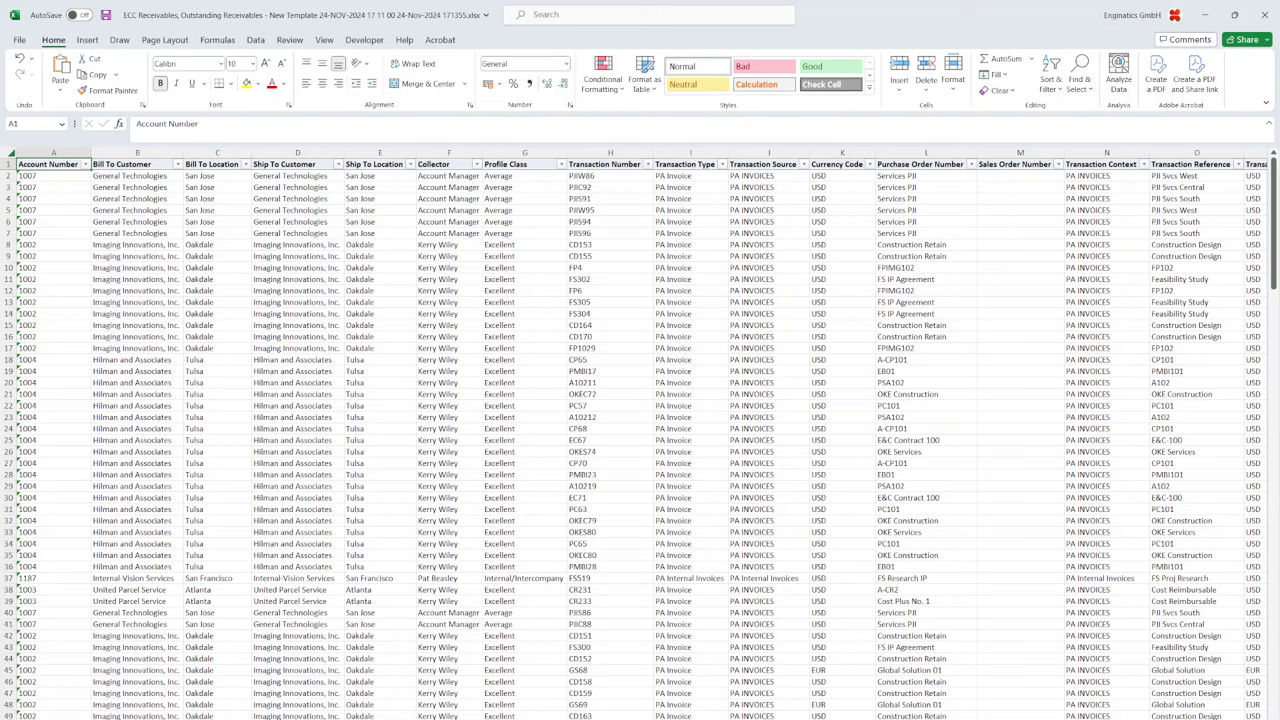
pyautogui.hotkey('ctrl', 'pageup')
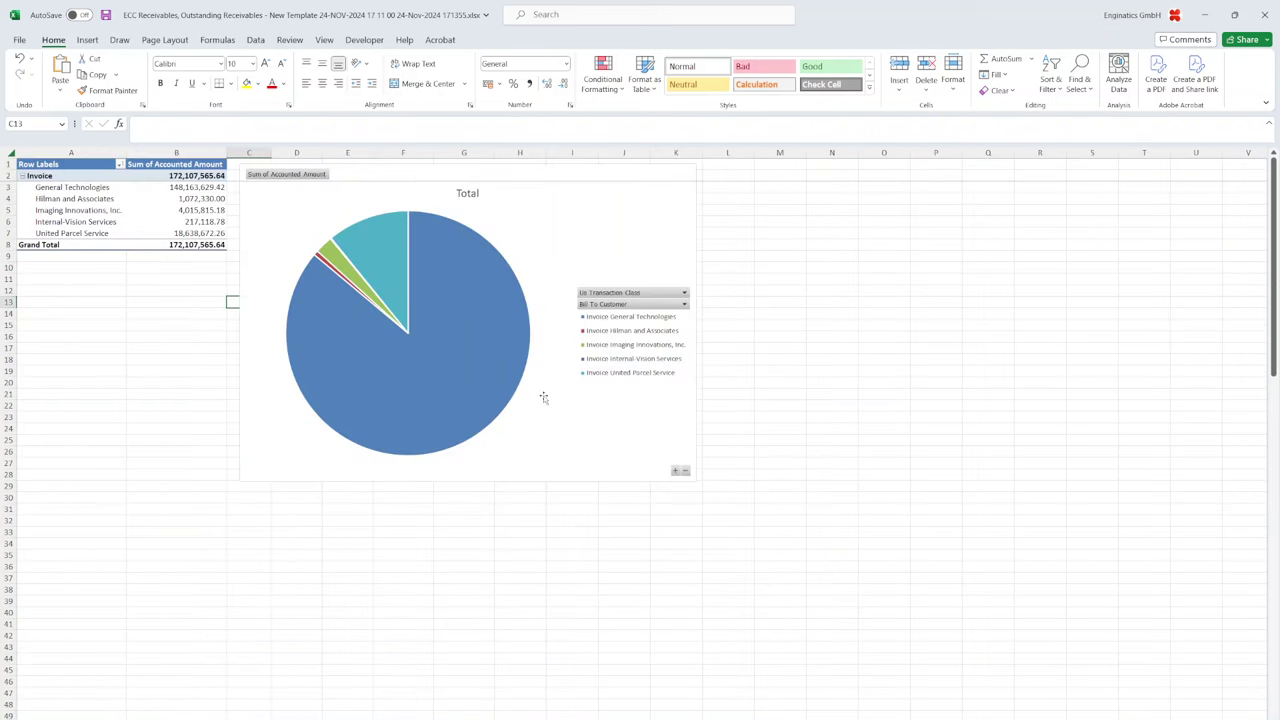